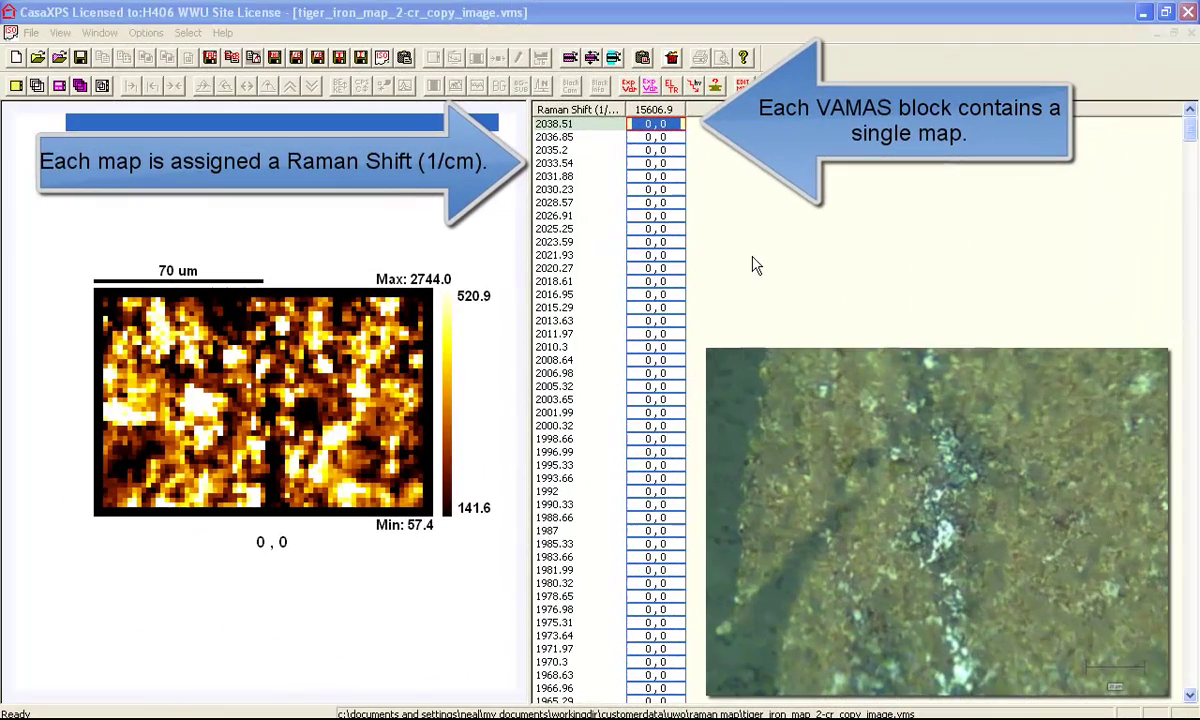
Select every VAMAS map block and overlay them in the left tile in greyscale with a colour bar
click(607, 112)
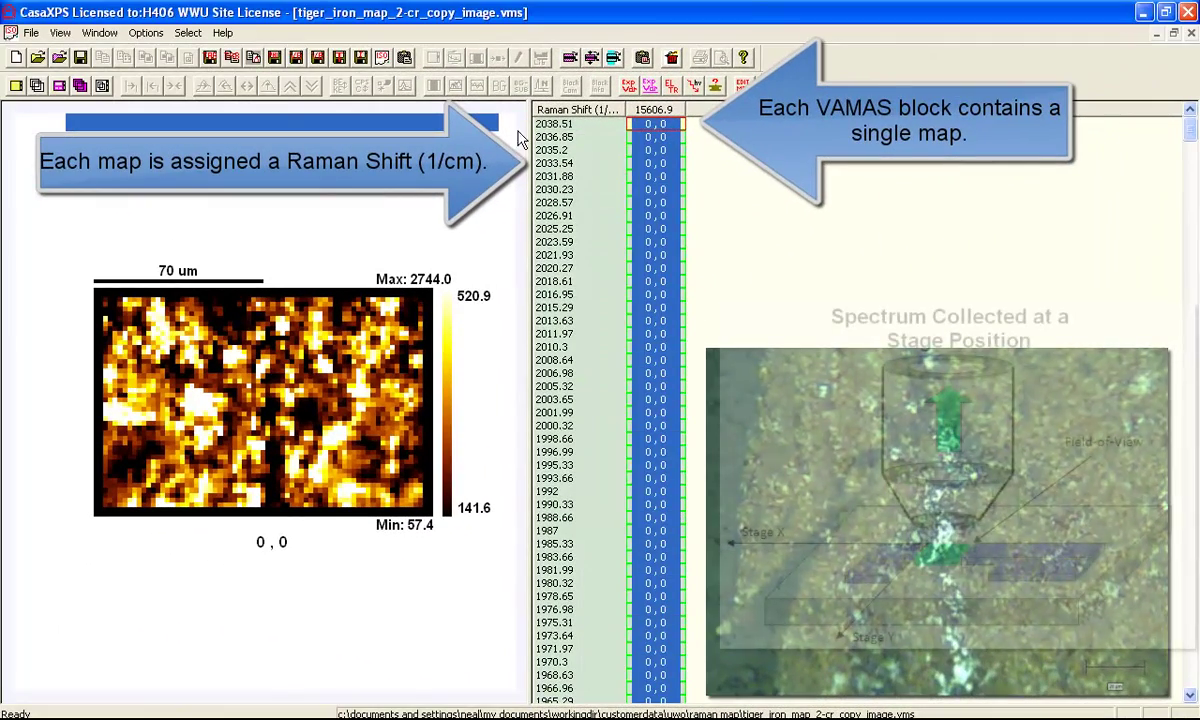
click(36, 86)
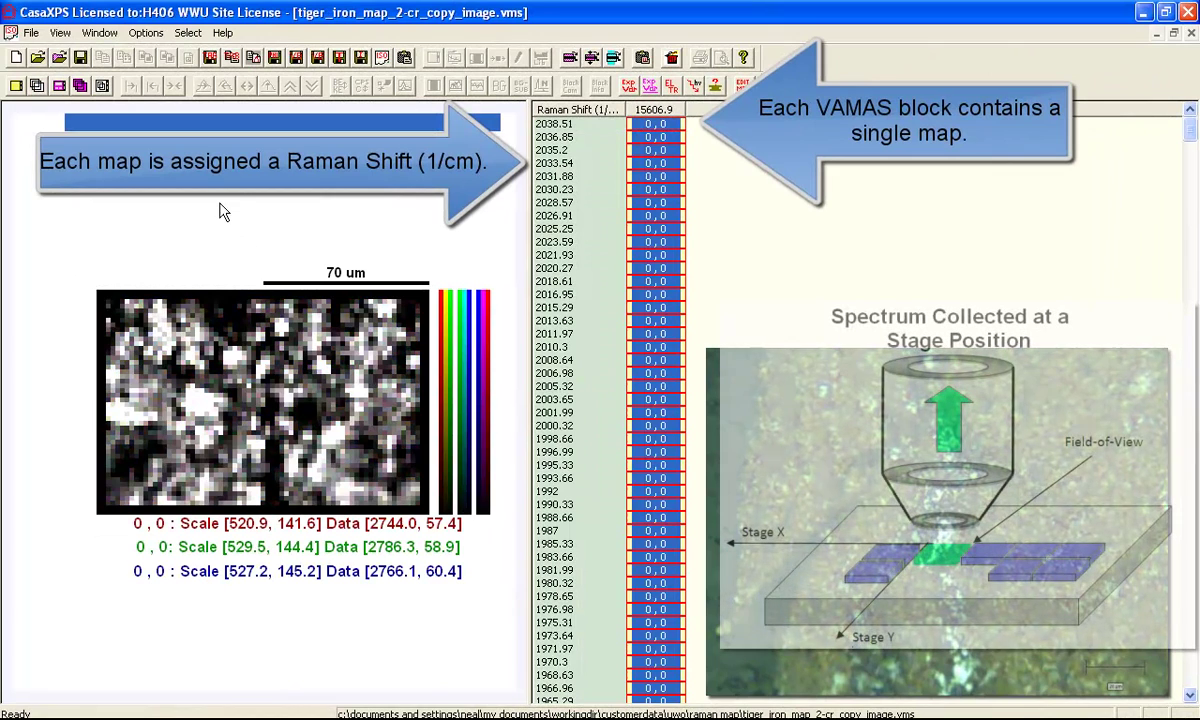
Convert the overlaid maps to pixel spectra and sum them into one LUT_SPECTRA total spectrum
click(145, 36)
click(182, 165)
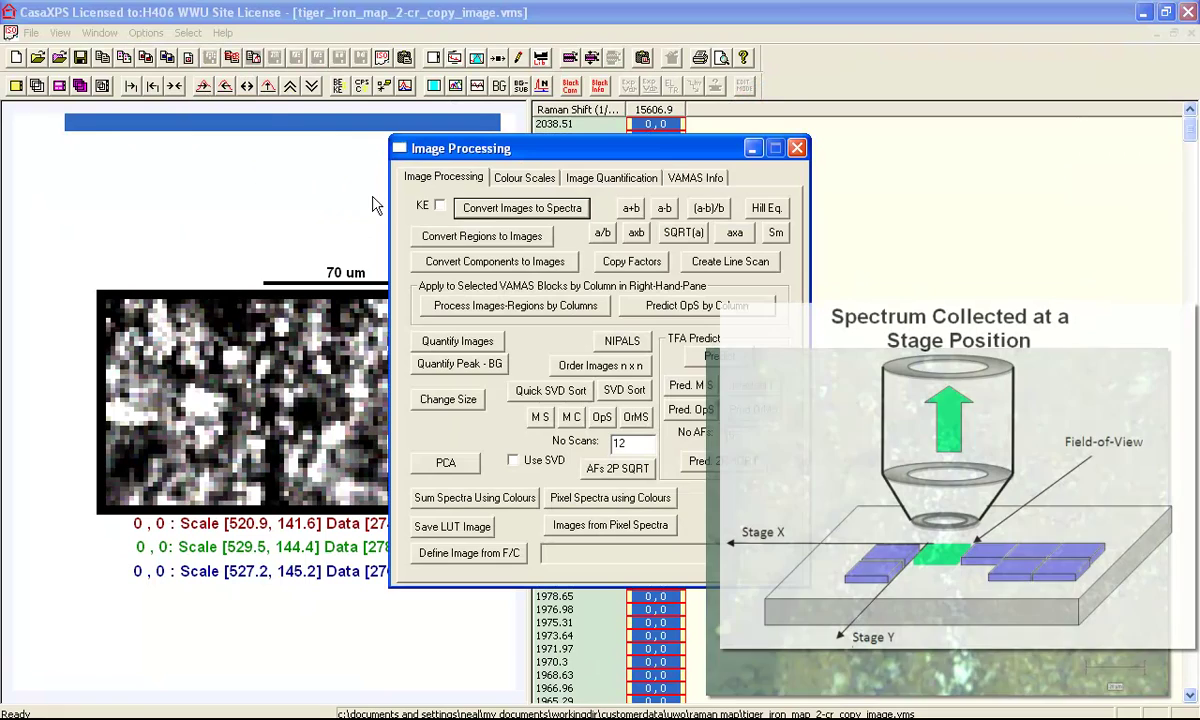
drag(560, 158, 868, 213)
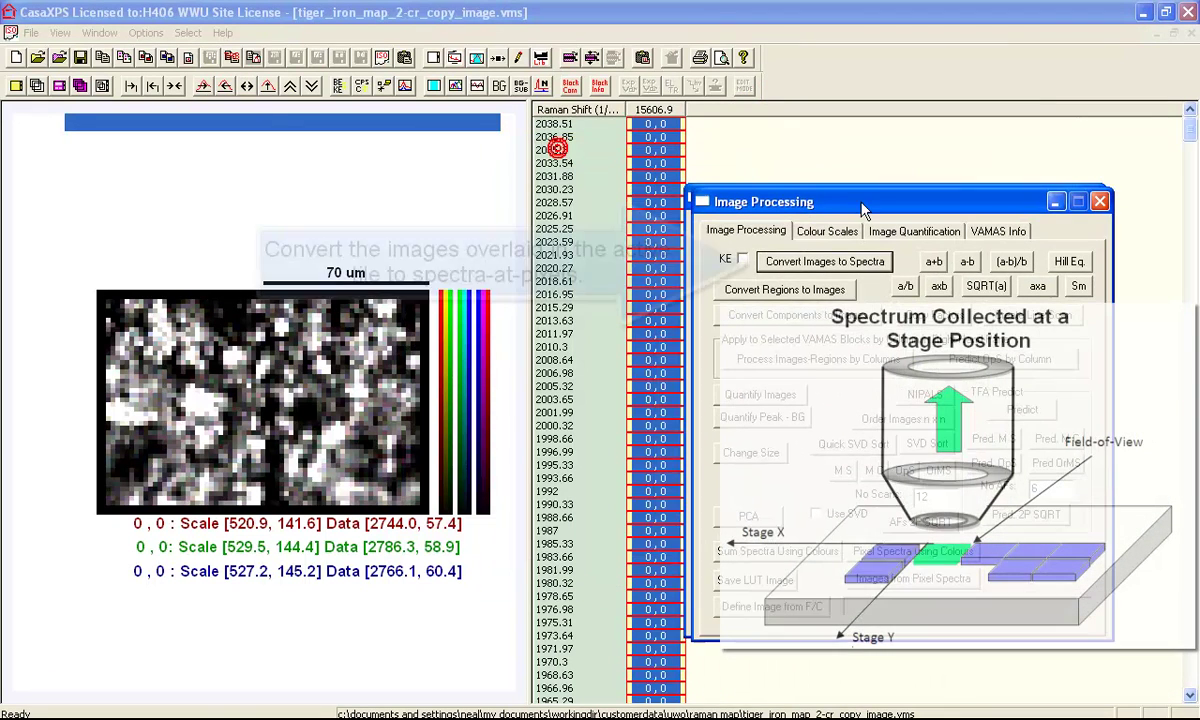
click(825, 264)
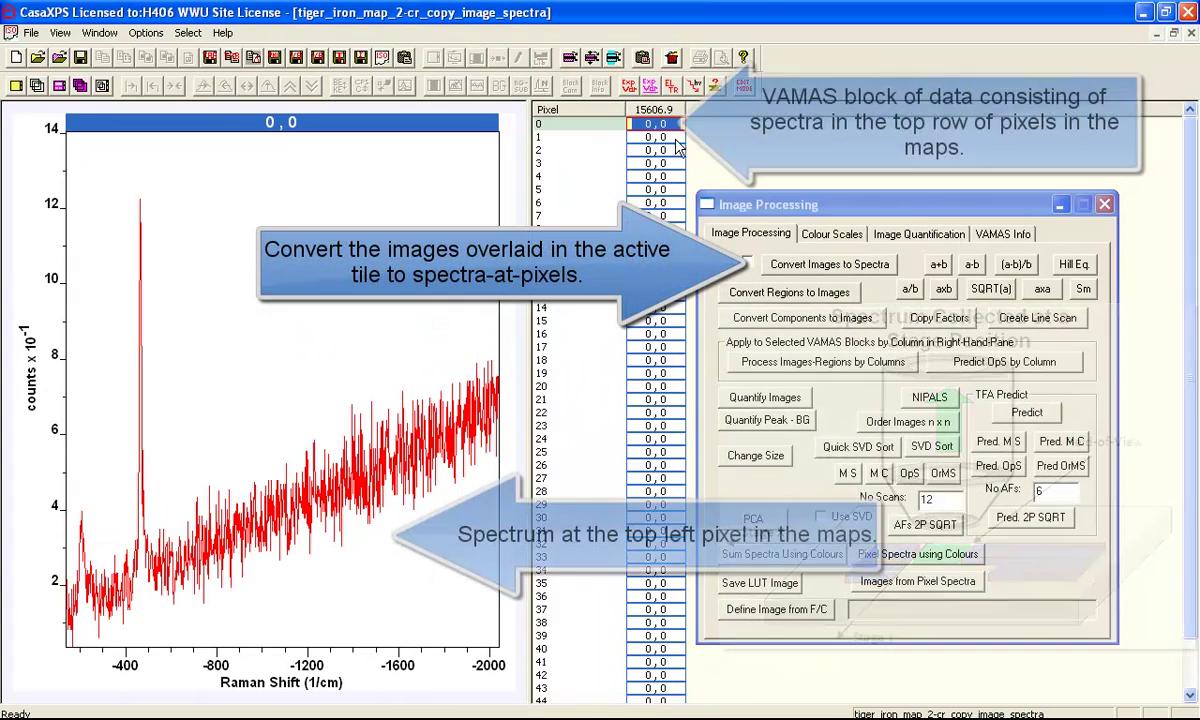
click(651, 112)
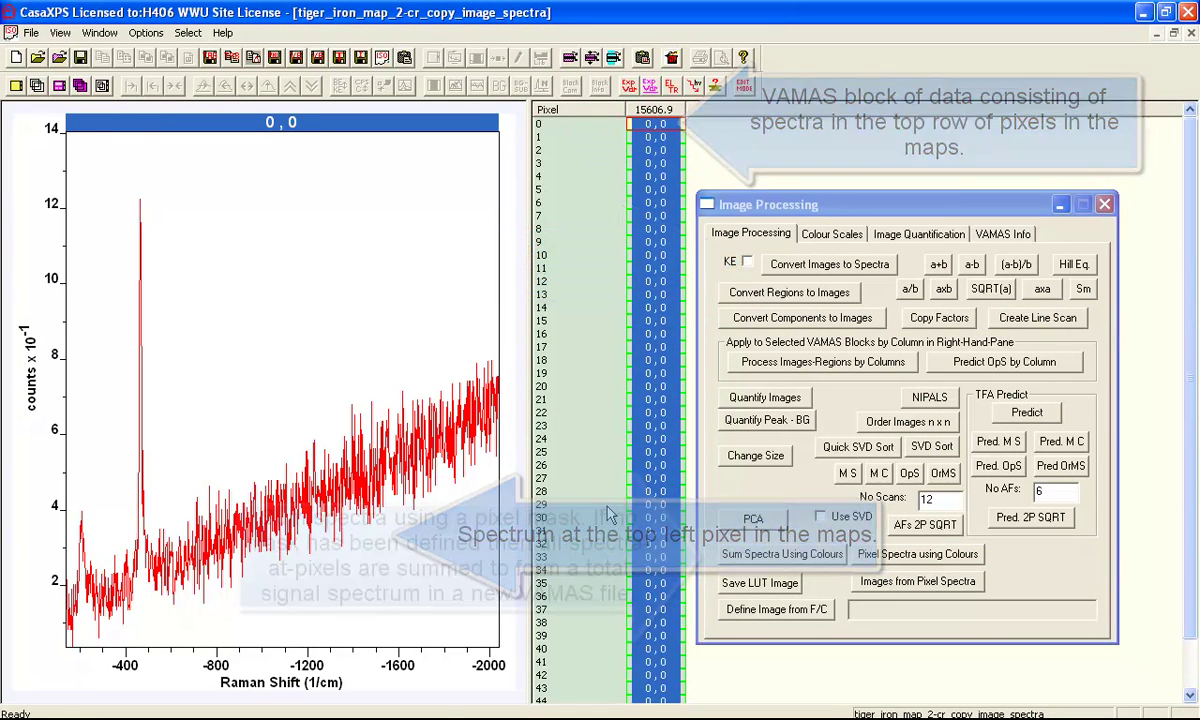
click(737, 556)
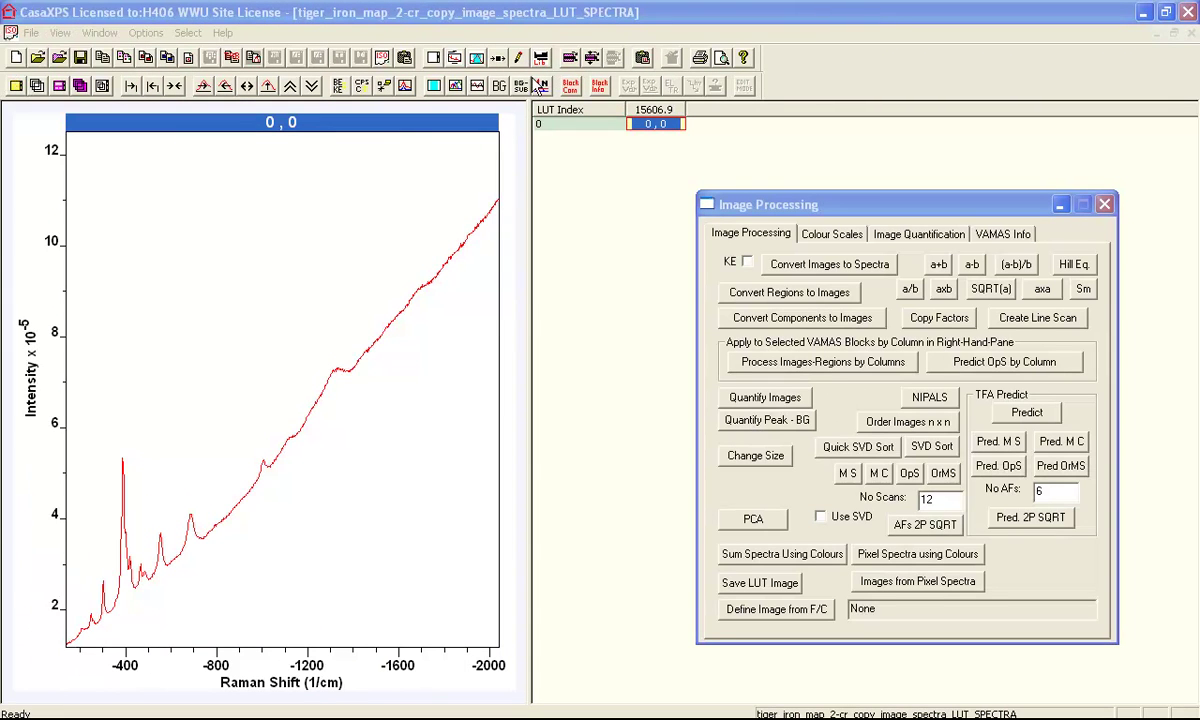
Load the casaxps-raman.lib peak library into the Element Library
click(500, 57)
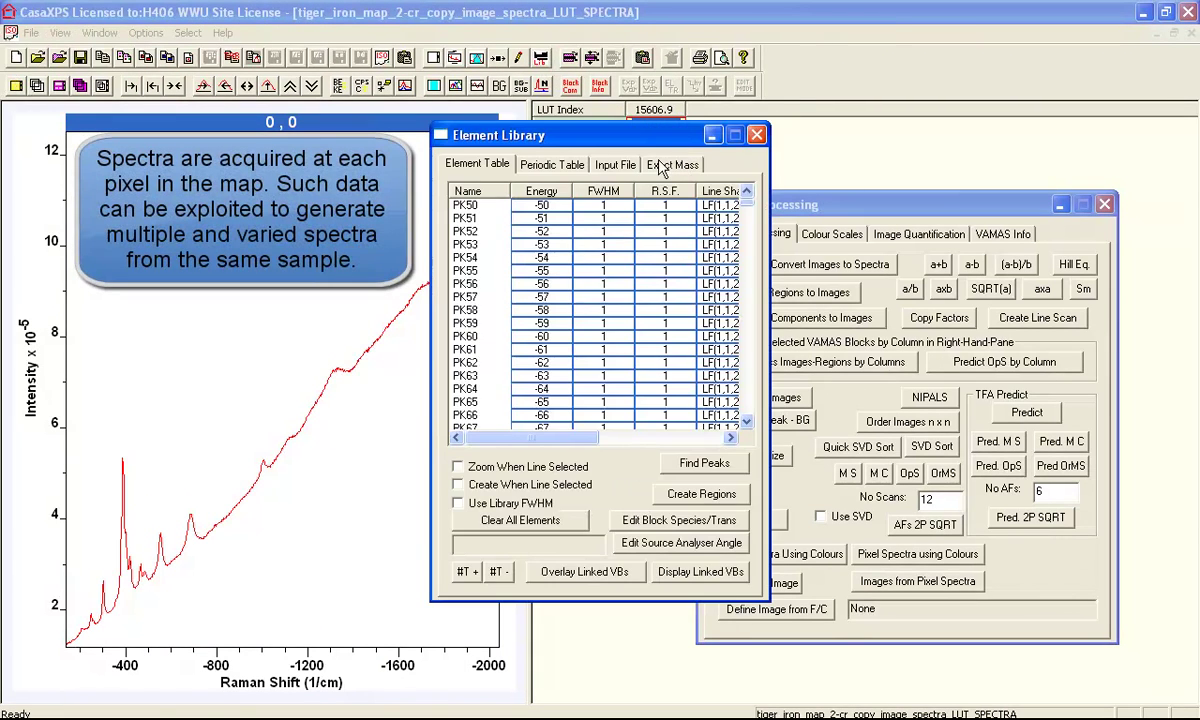
click(630, 167)
click(530, 257)
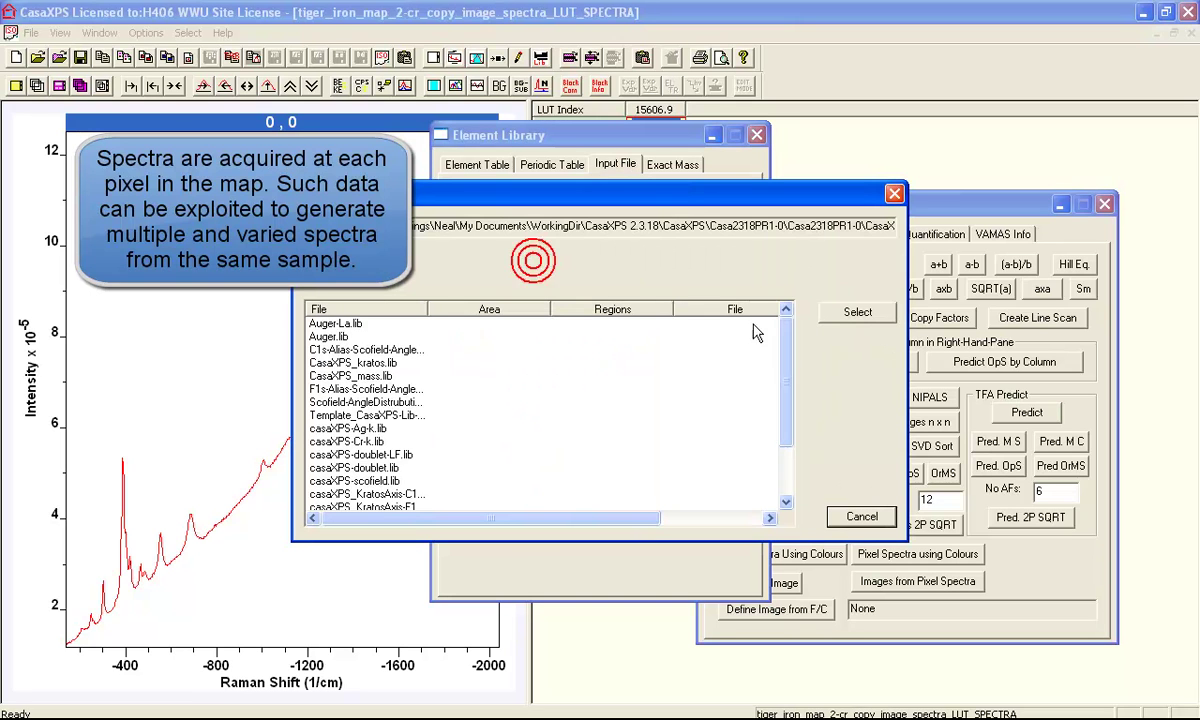
drag(786, 327, 786, 480)
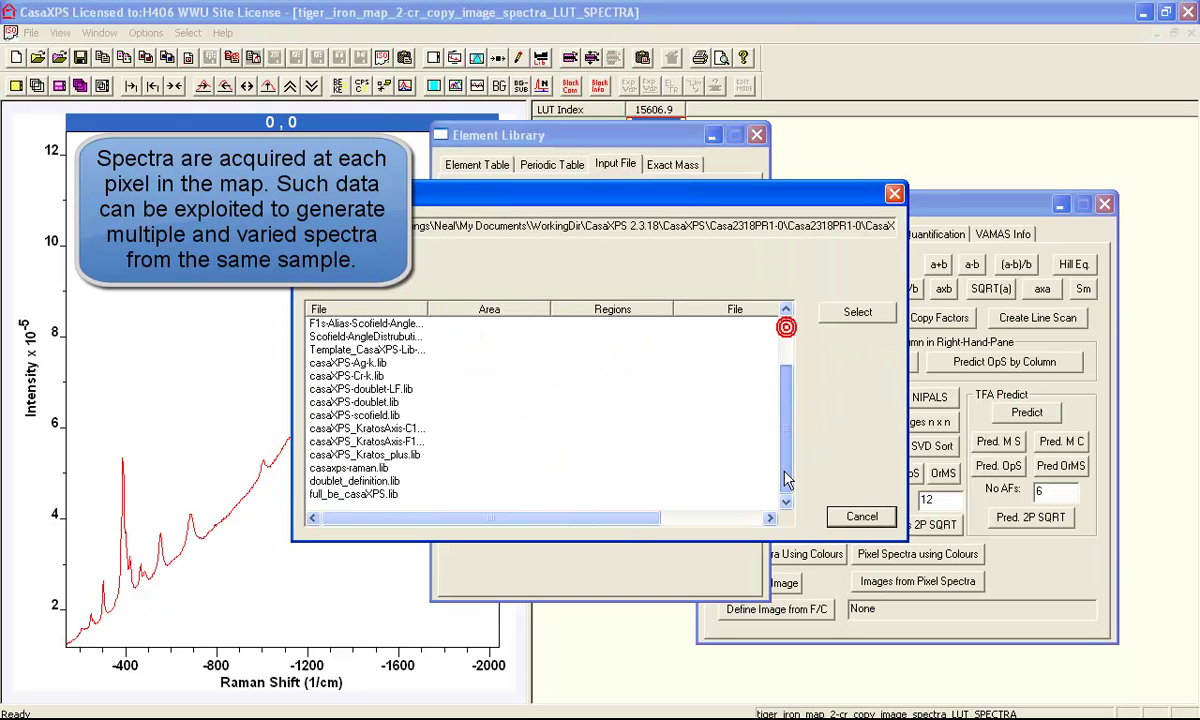
click(381, 473)
click(868, 311)
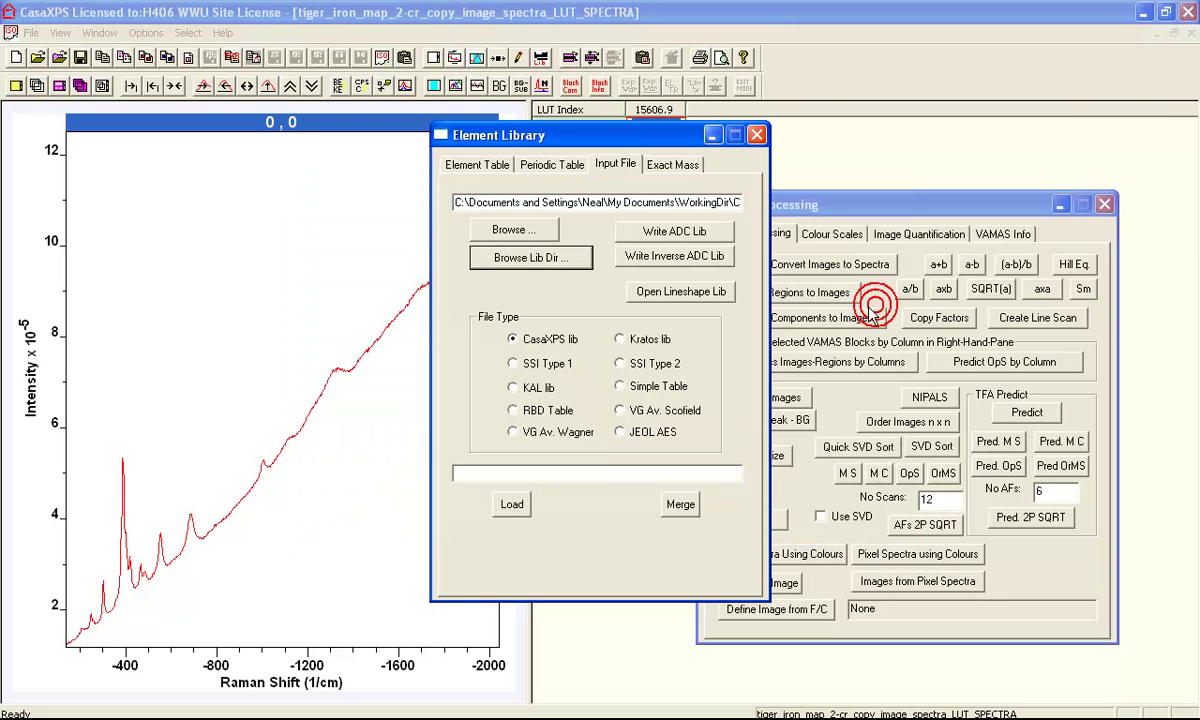
click(521, 502)
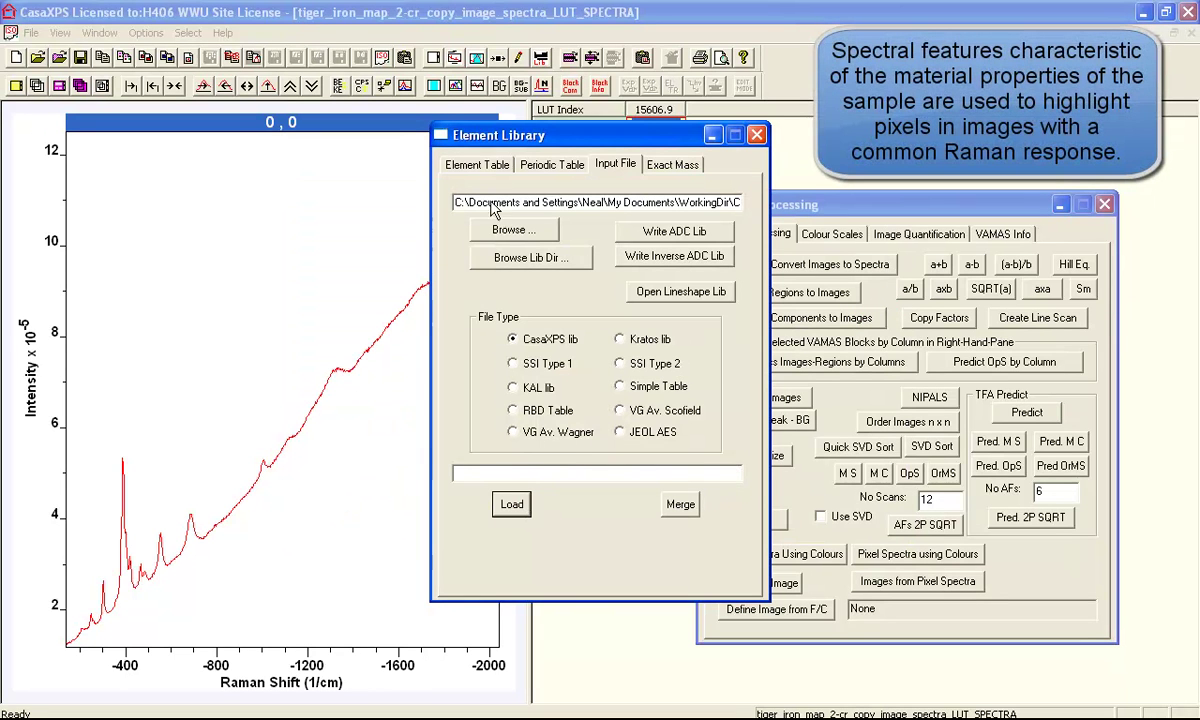
Show the library peak list and place Quantification Parameters beside the spectrum
click(477, 166)
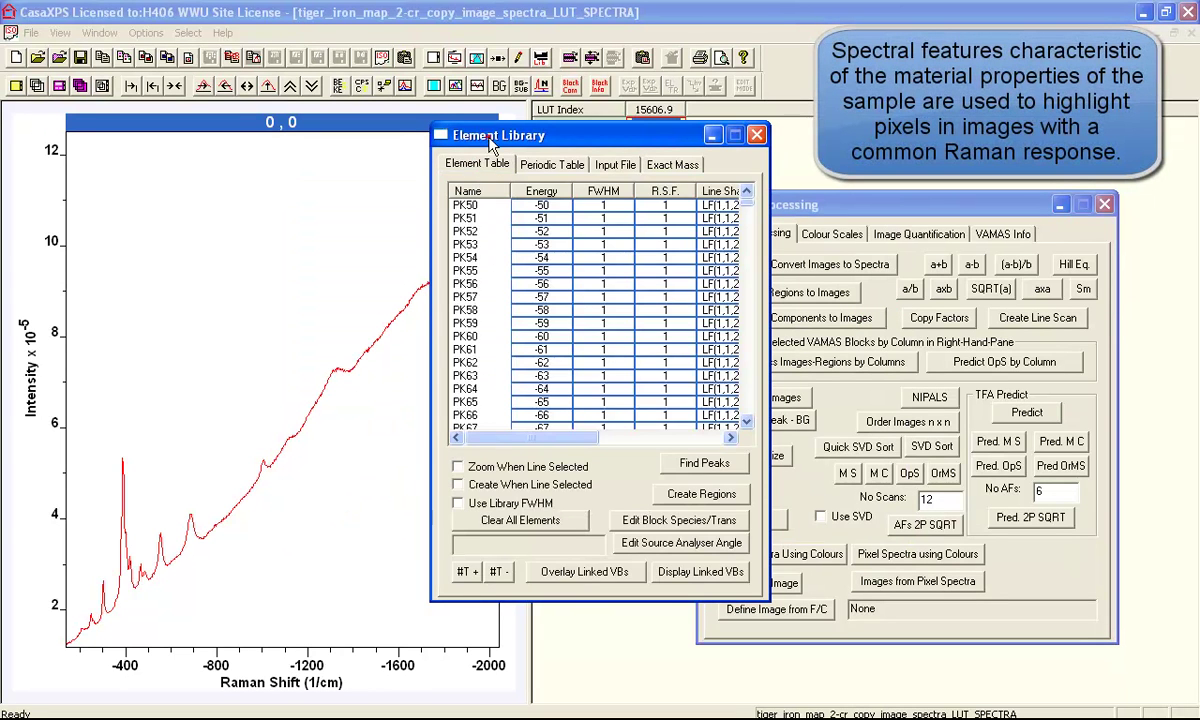
drag(490, 140, 829, 195)
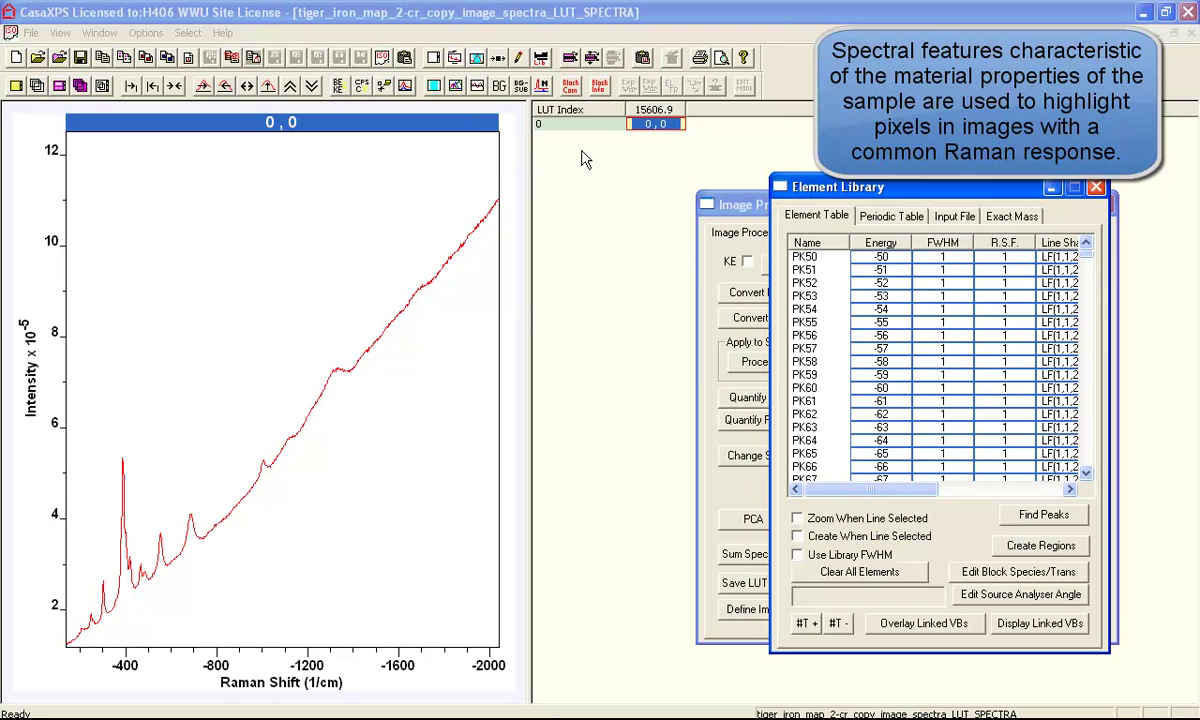
click(478, 58)
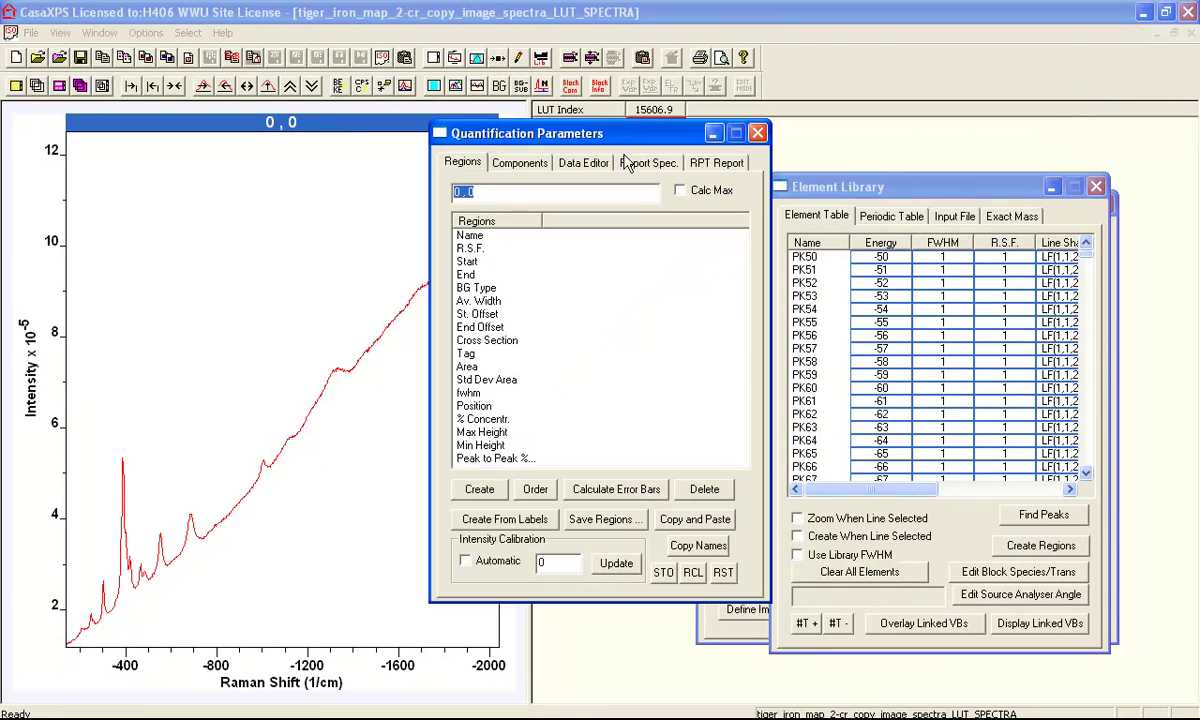
drag(579, 133, 983, 233)
drag(930, 188, 768, 178)
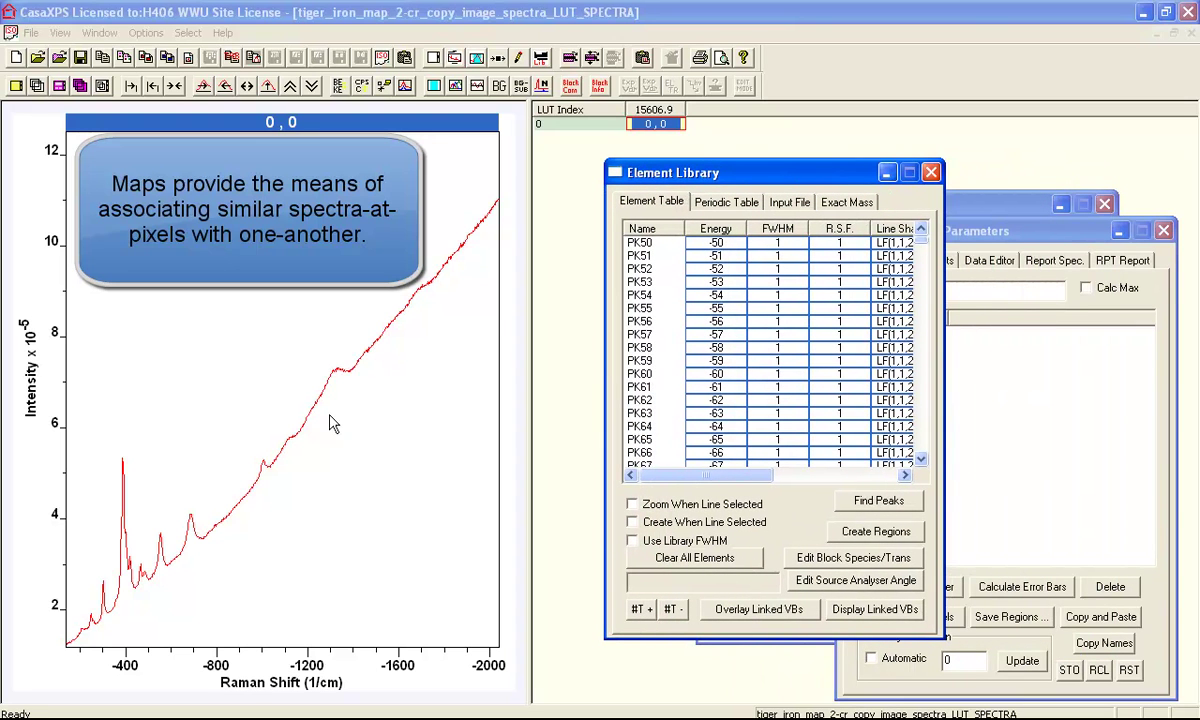
Enable Zoom/Create When Line Selected and create a PK1320 region at the -1320 peak
click(334, 370)
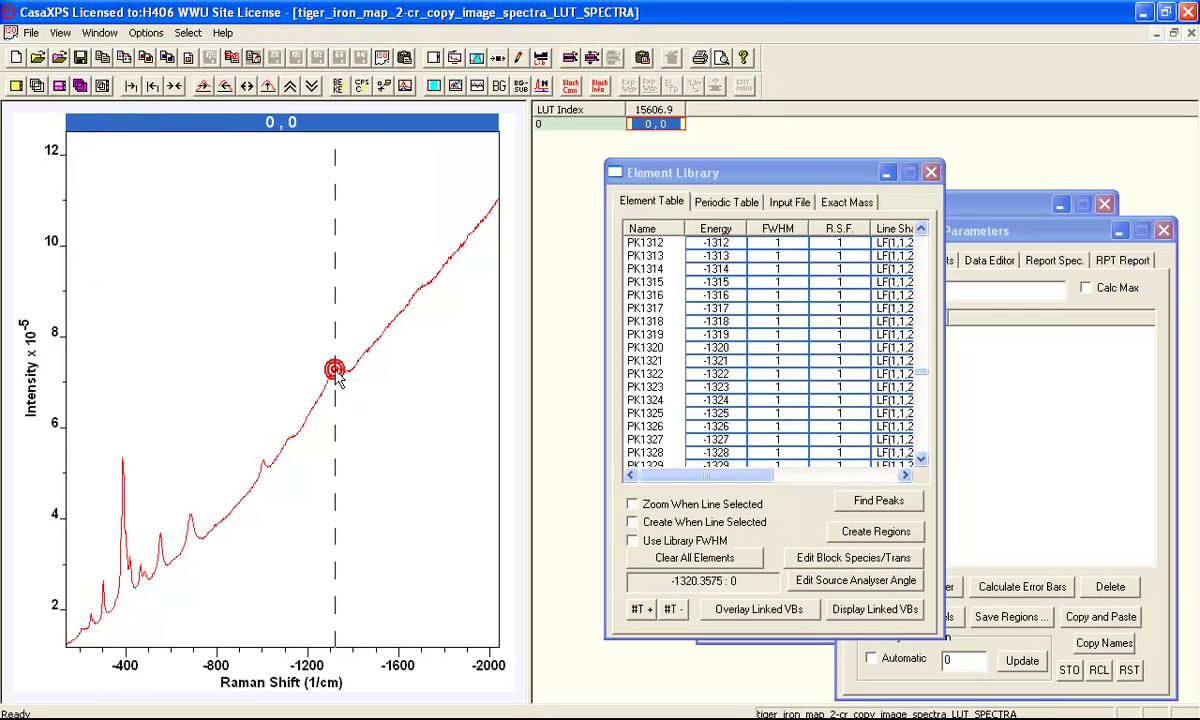
click(634, 522)
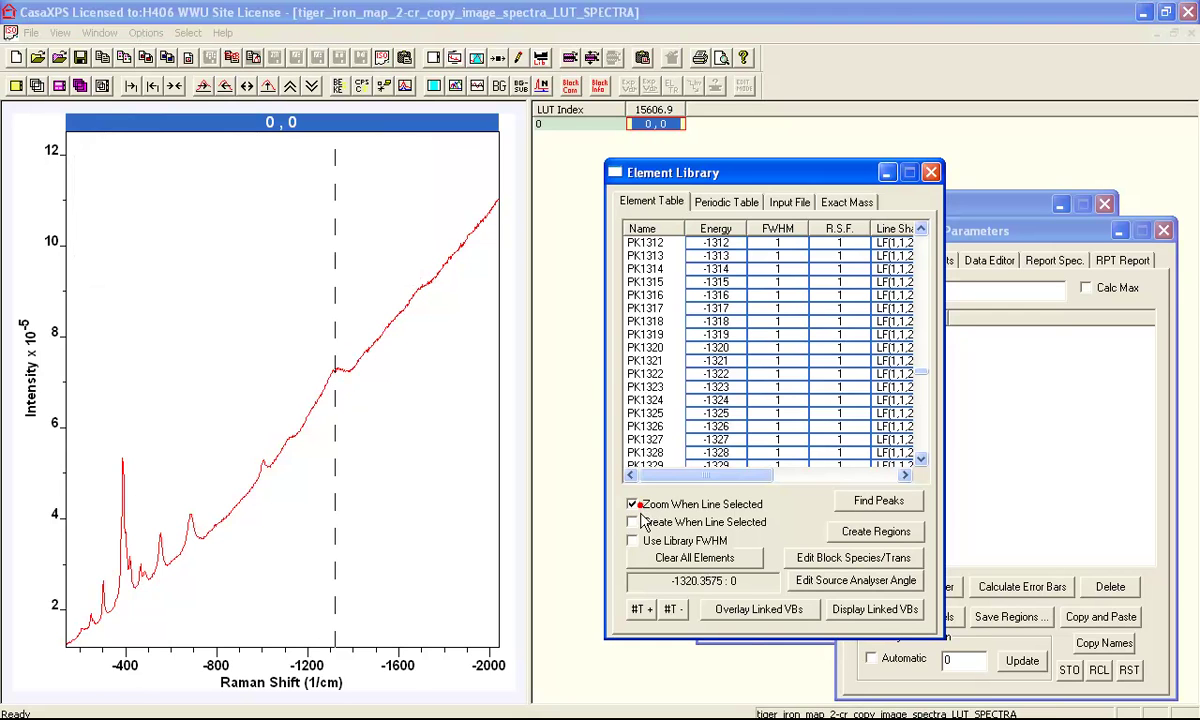
click(633, 504)
click(648, 347)
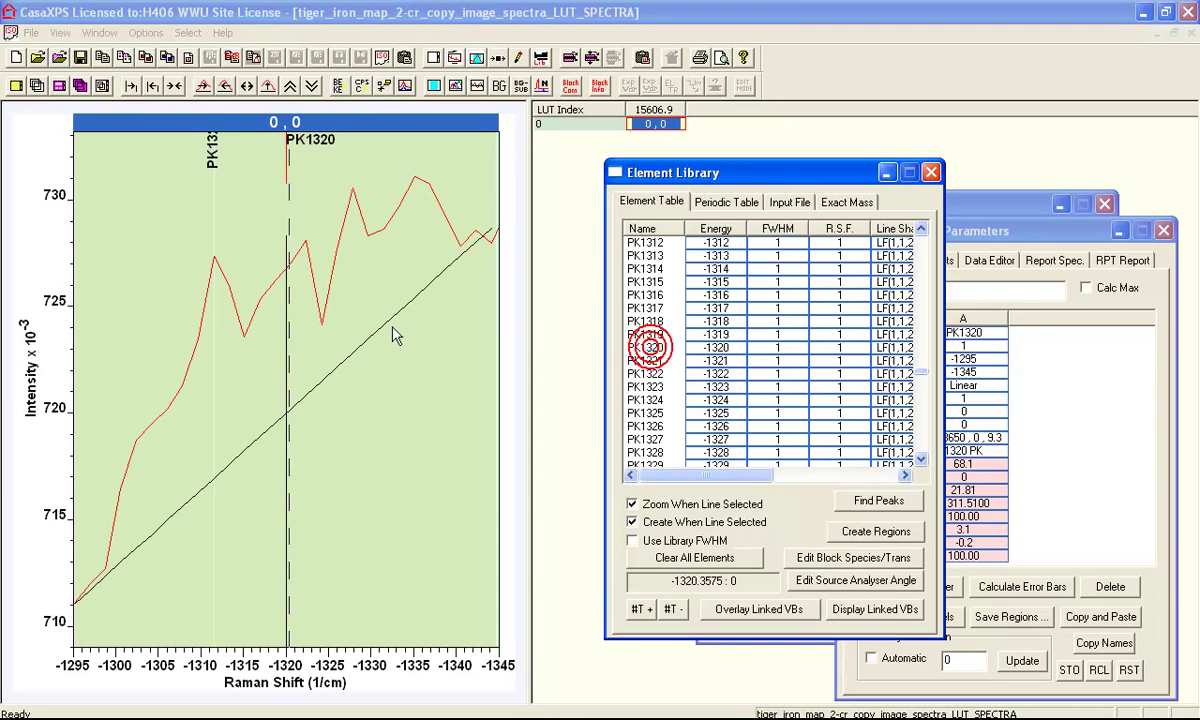
Stretch the PK1320 region to about -1198 to -1396, then start a region near -1007
click(249, 87)
click(249, 87)
click(249, 87)
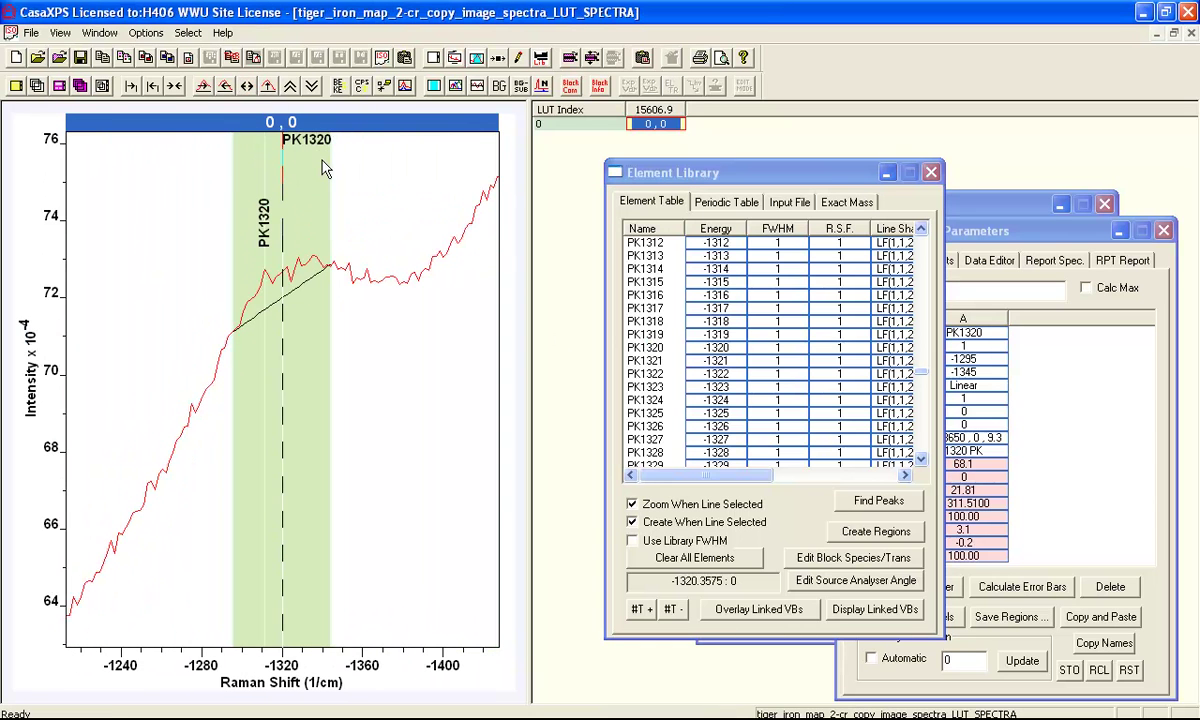
drag(327, 174, 435, 190)
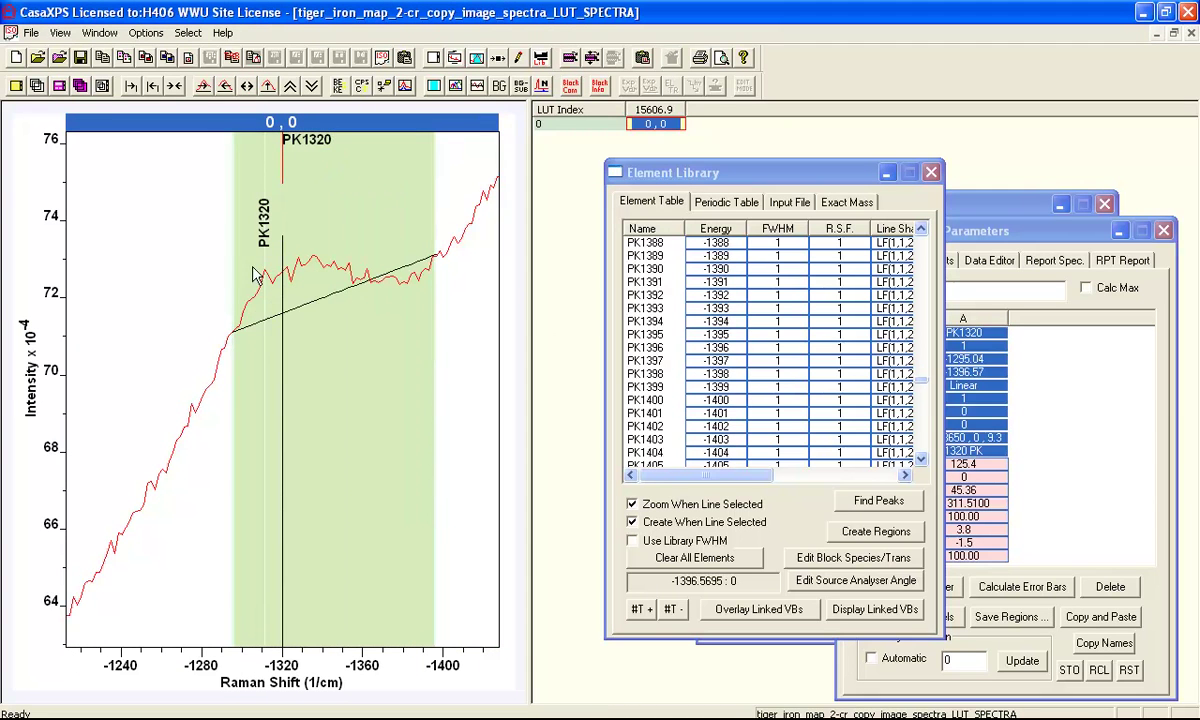
drag(233, 276, 90, 316)
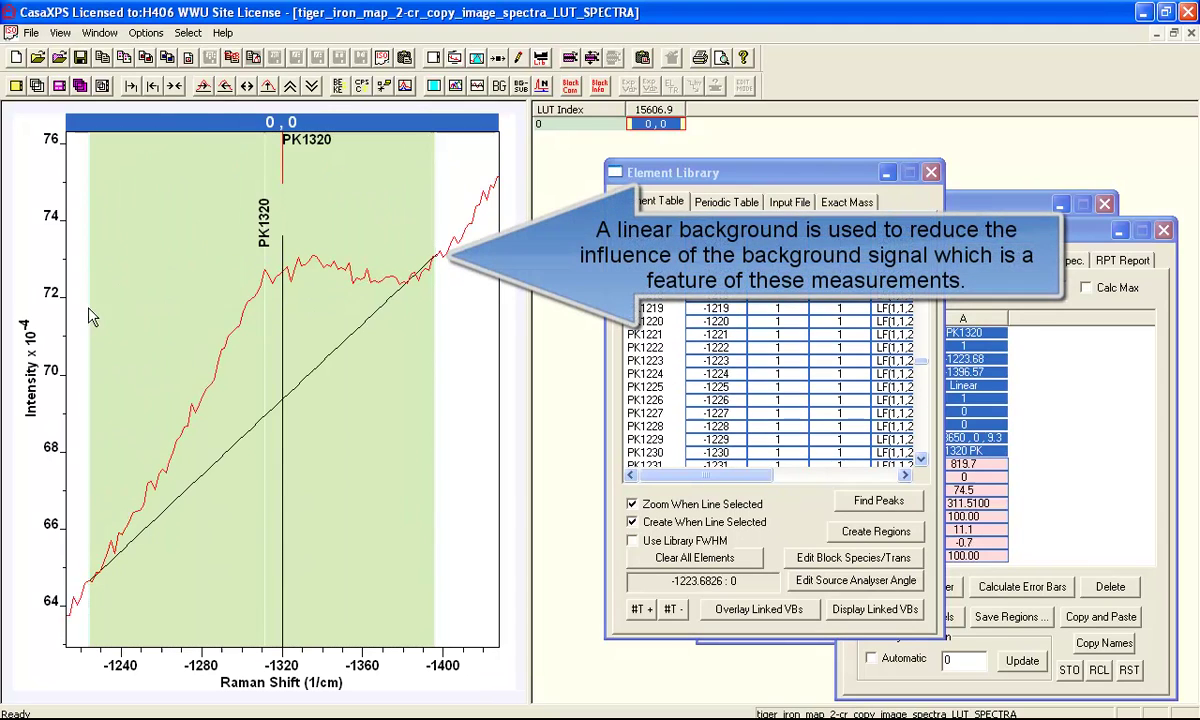
click(249, 87)
drag(168, 279, 158, 279)
click(174, 86)
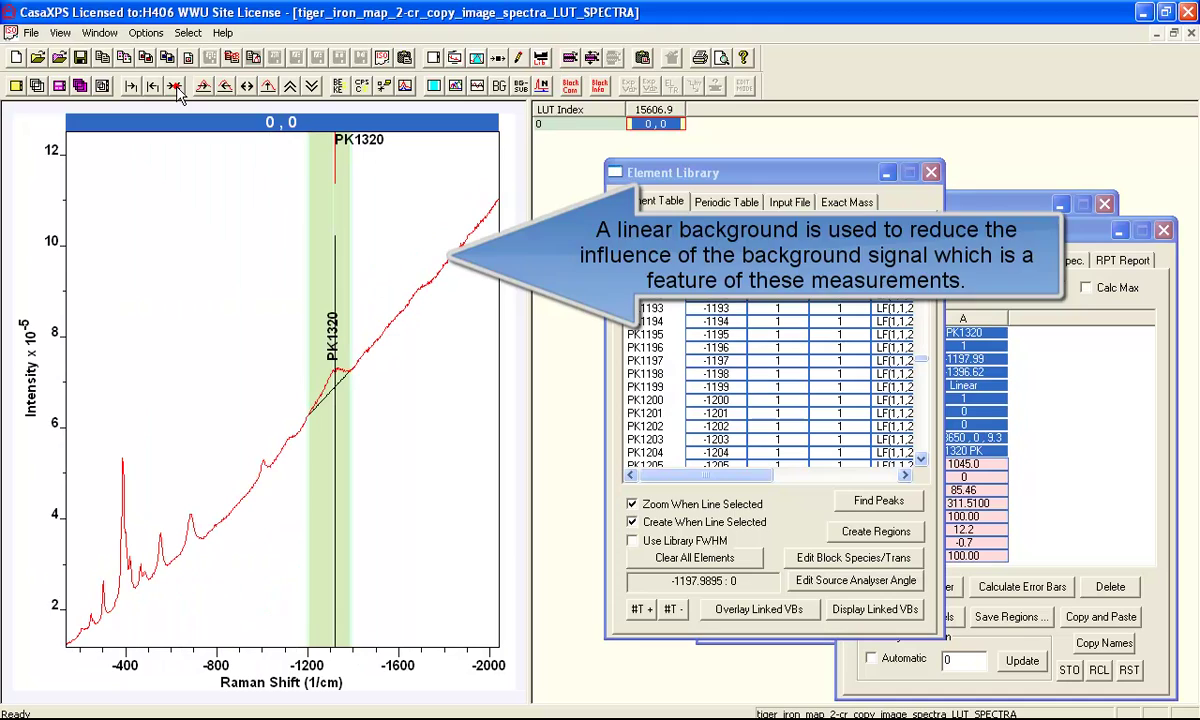
click(266, 472)
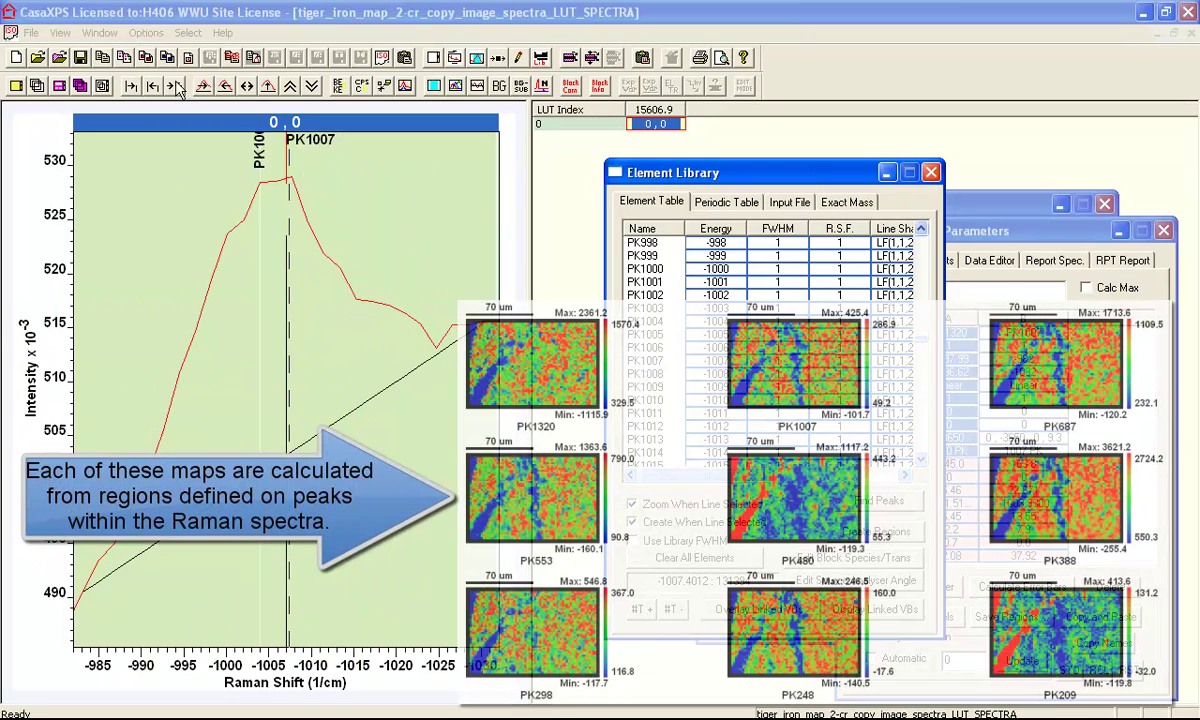
Add PK687 and PK553 regions at the peaks near -686 and -554
click(174, 86)
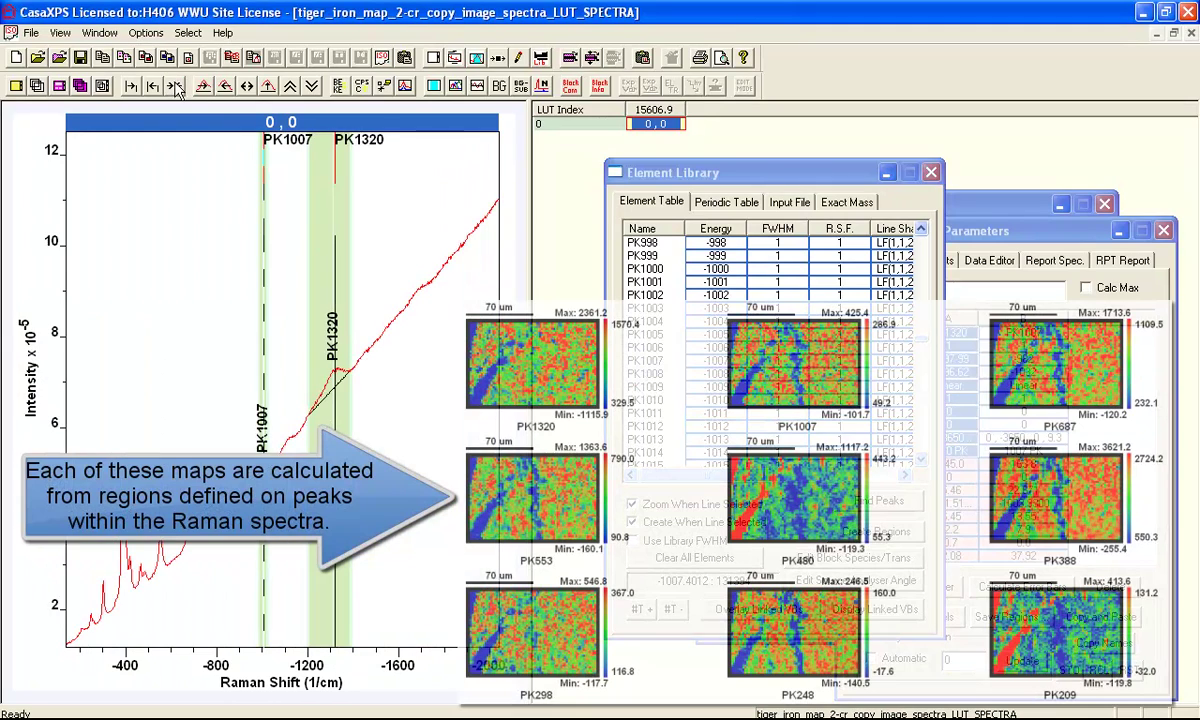
click(189, 518)
click(655, 365)
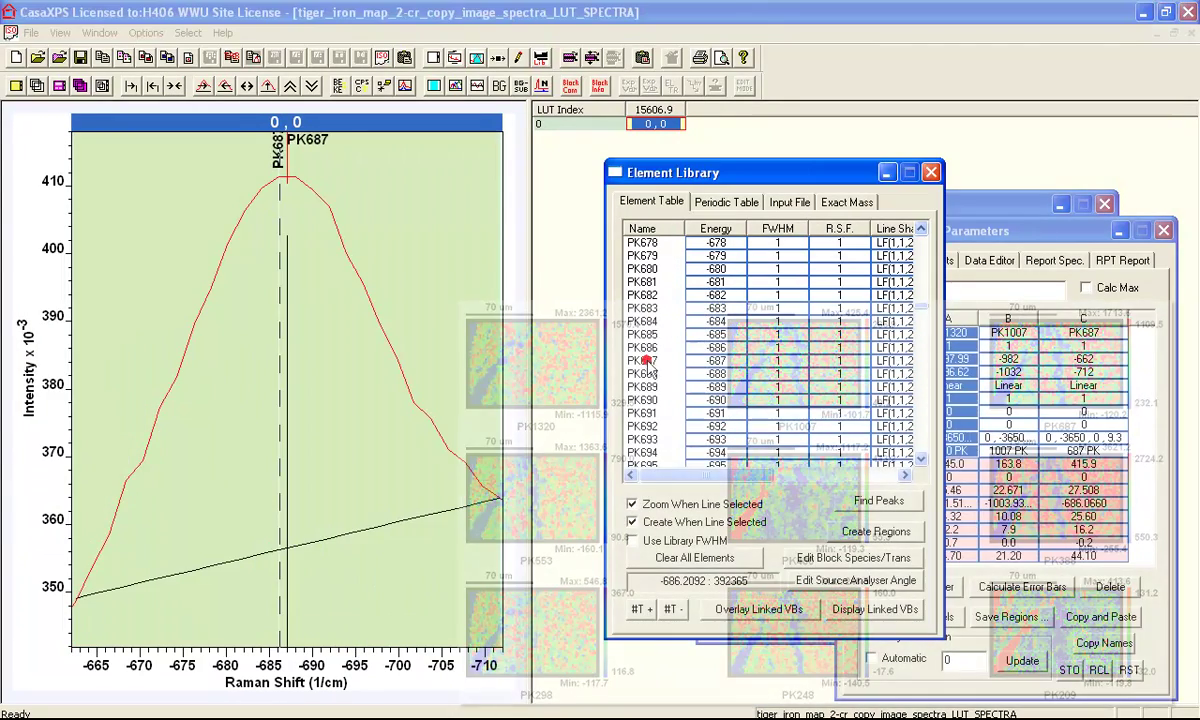
click(174, 86)
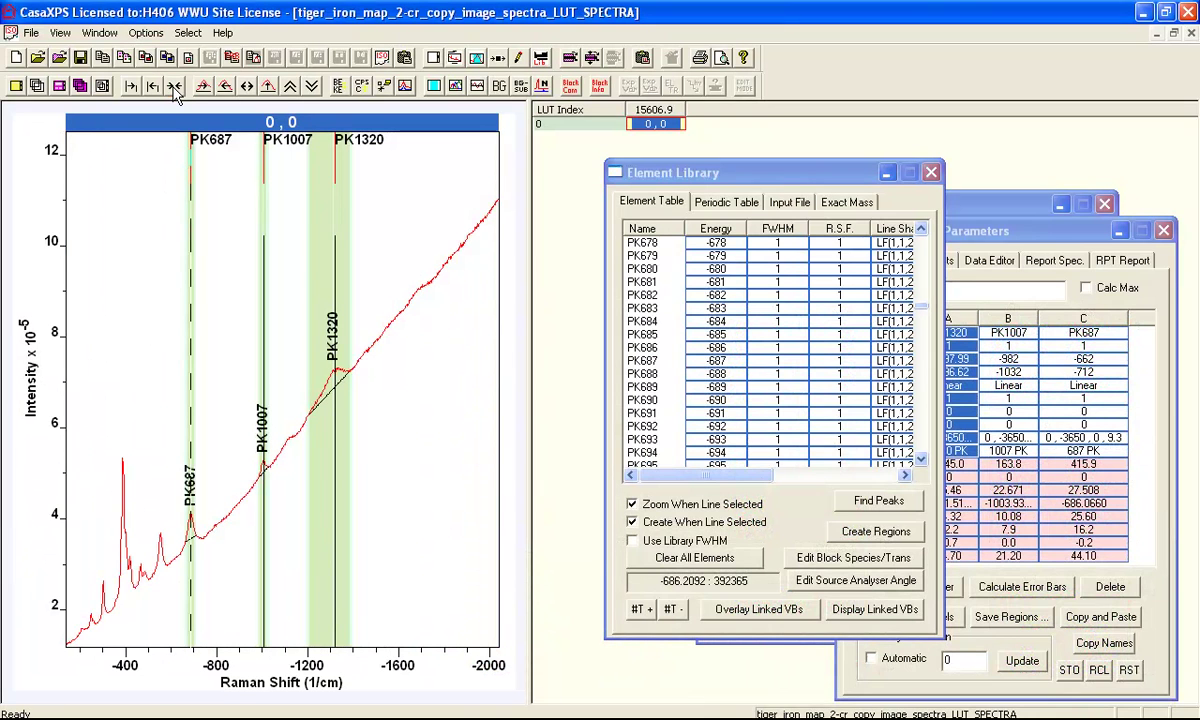
click(160, 515)
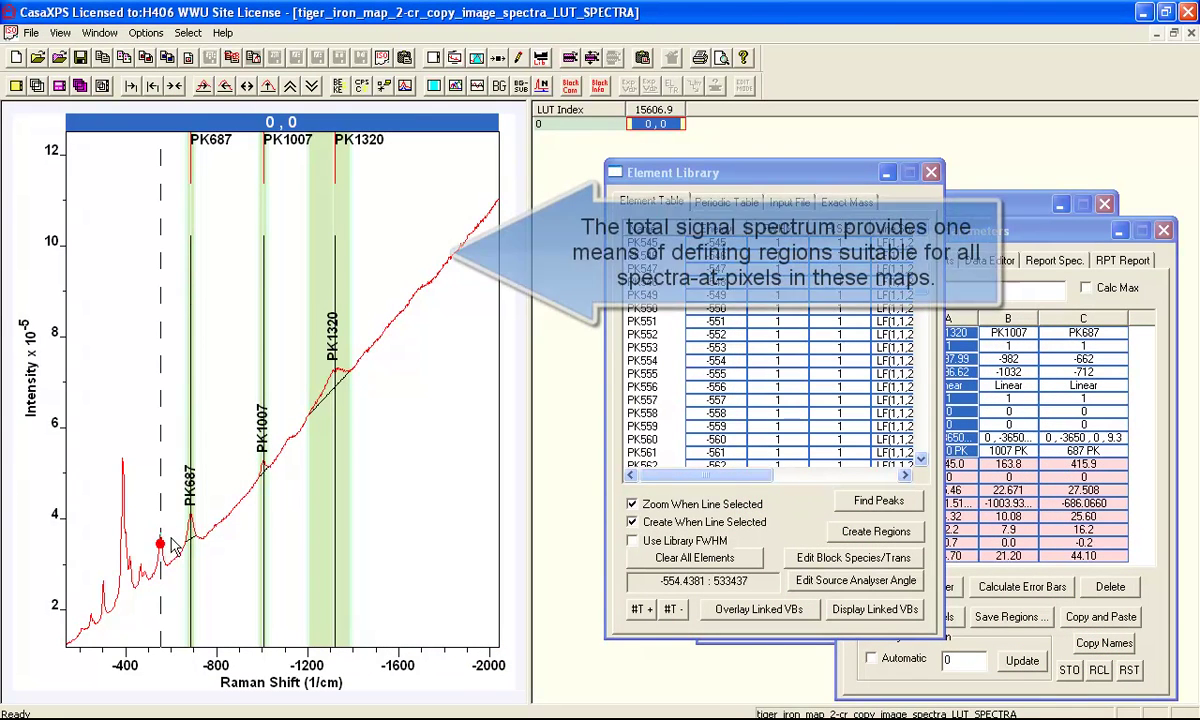
click(645, 350)
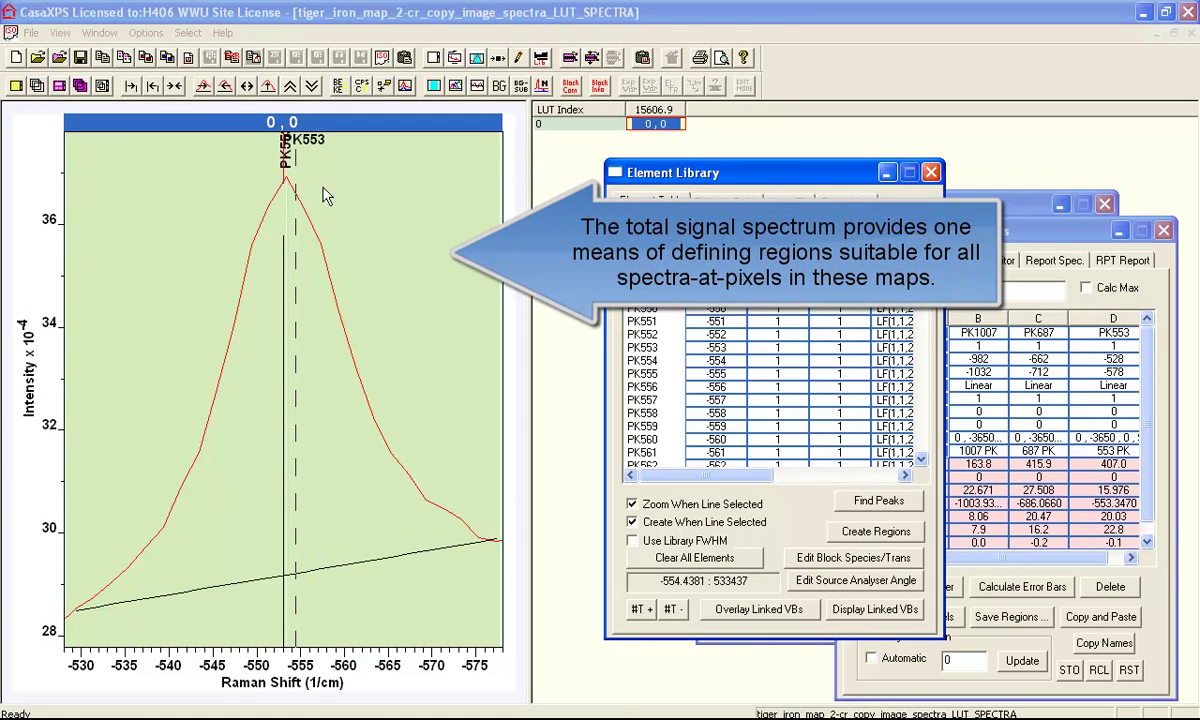
click(173, 87)
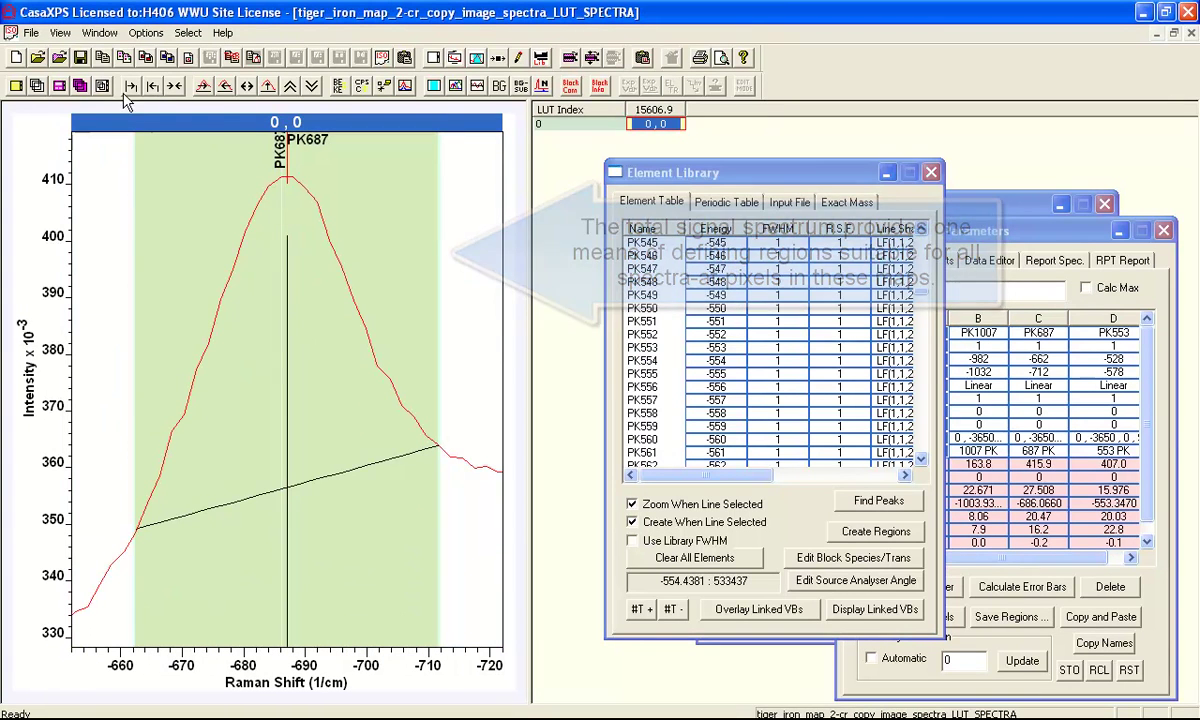
click(184, 88)
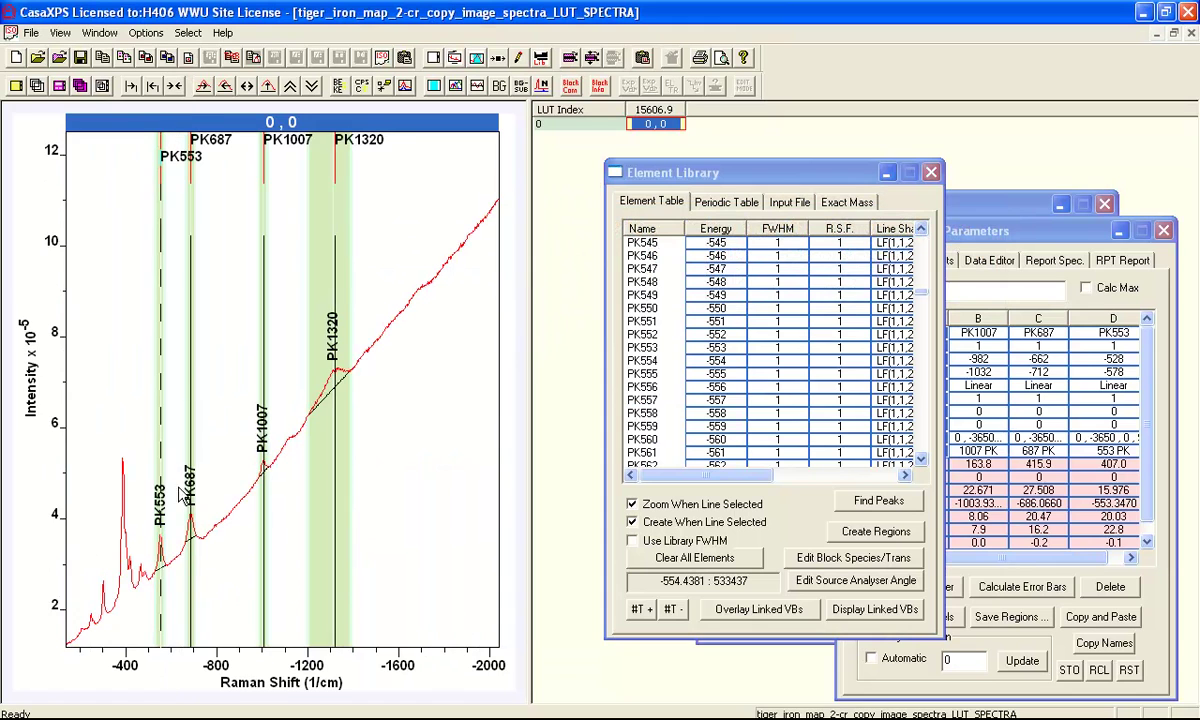
Add PK480, PK388 and PK298 regions at their marked peaks
click(143, 575)
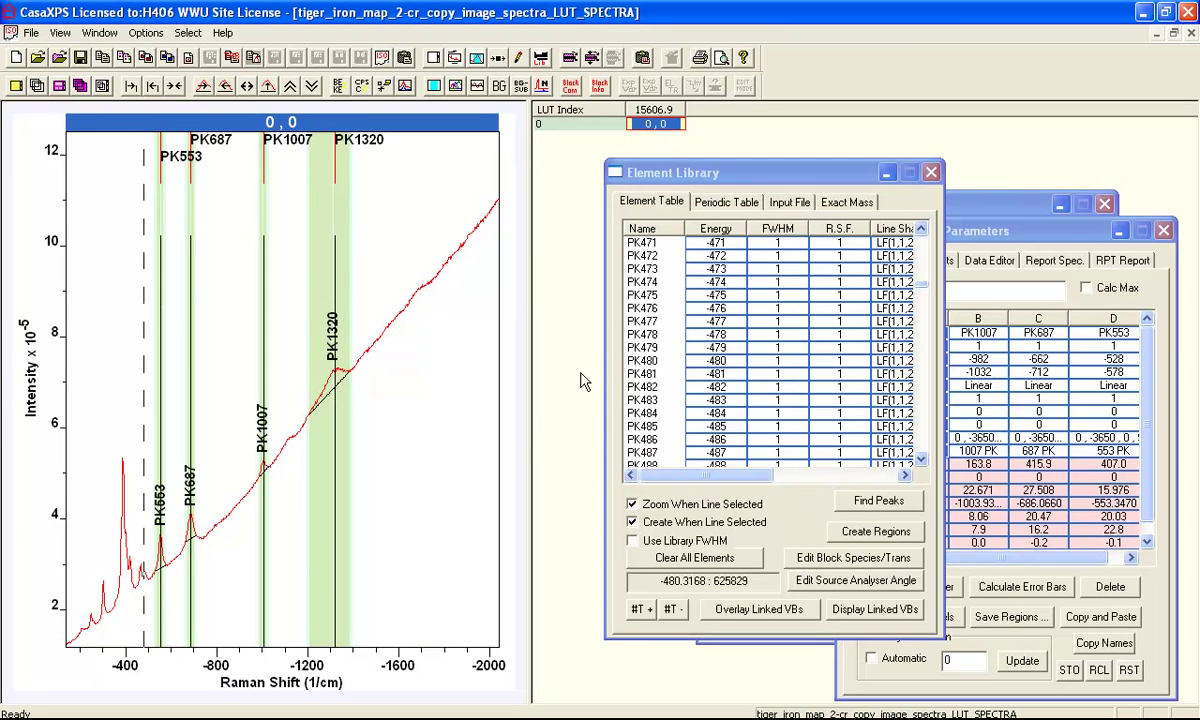
click(638, 361)
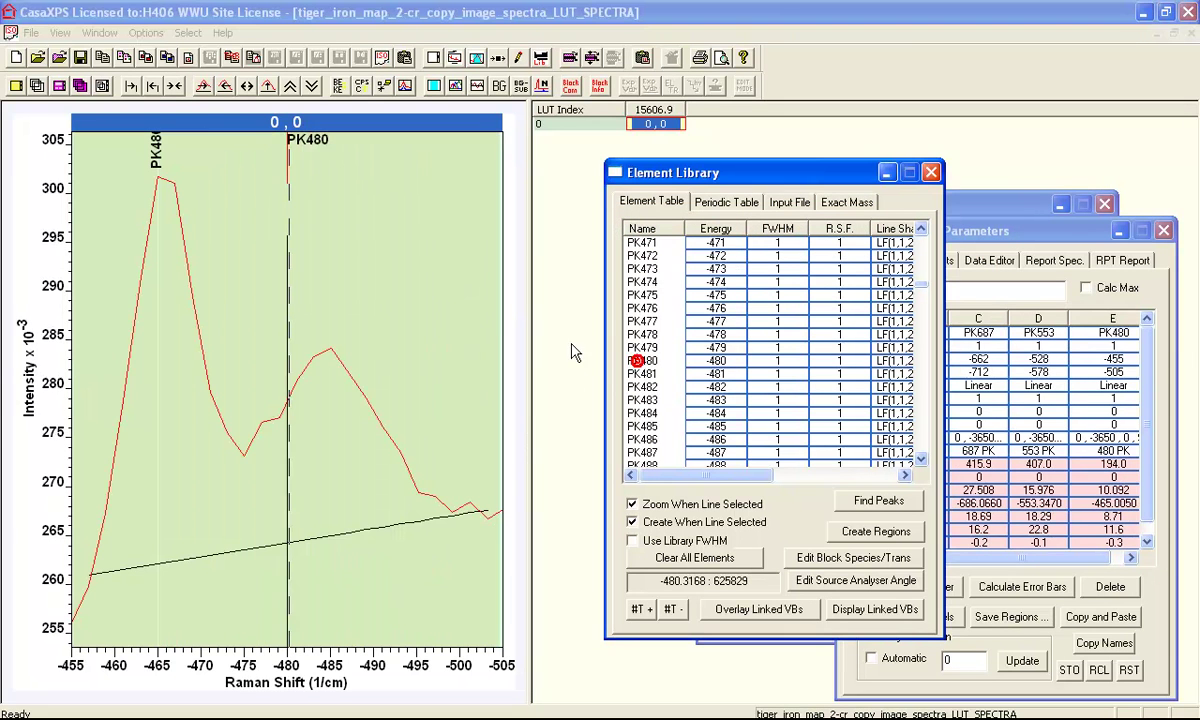
click(175, 88)
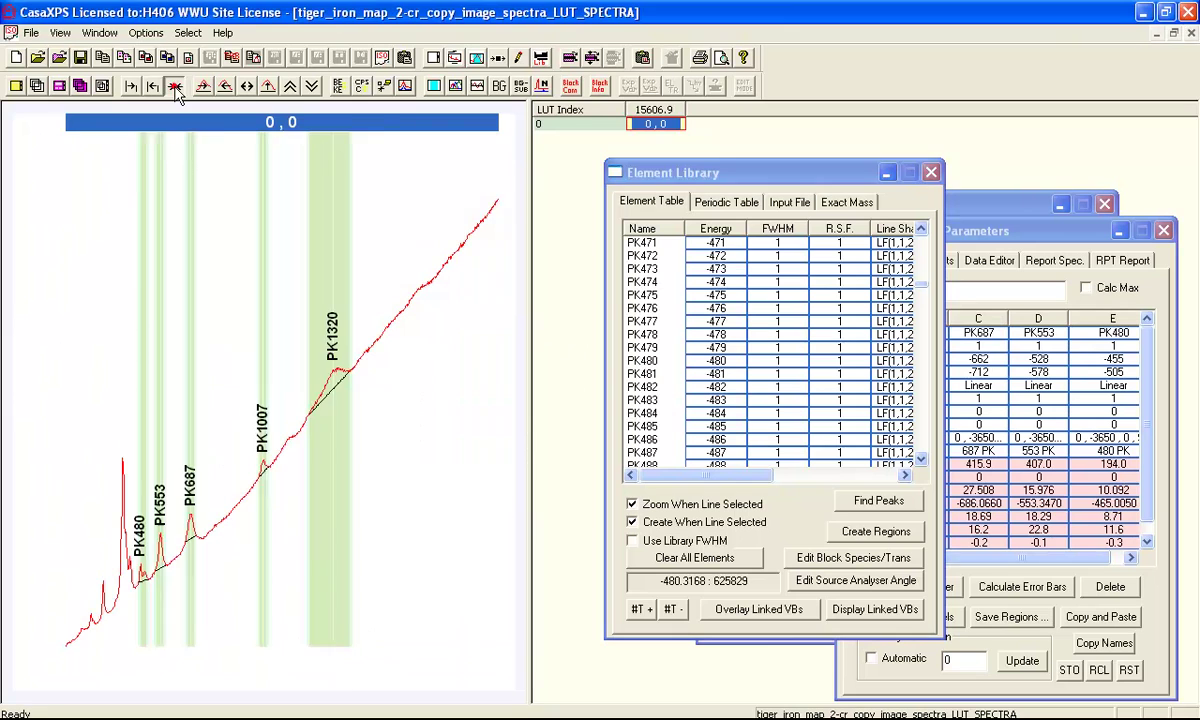
click(123, 528)
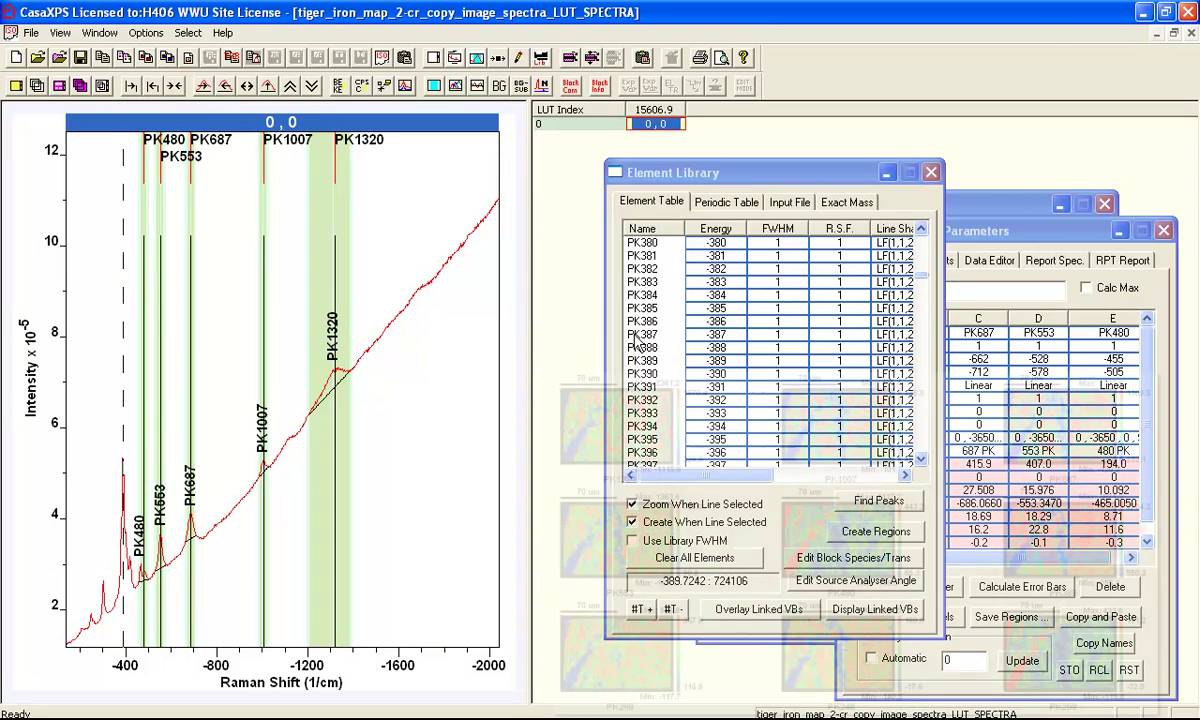
click(641, 350)
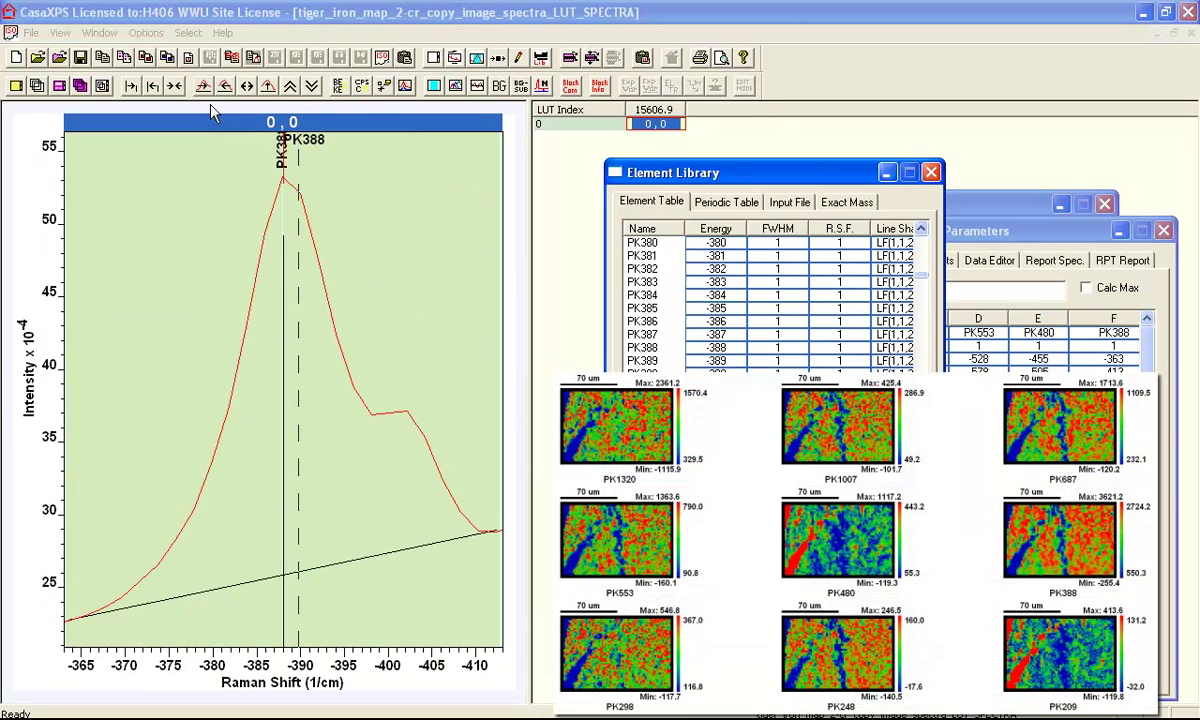
click(175, 88)
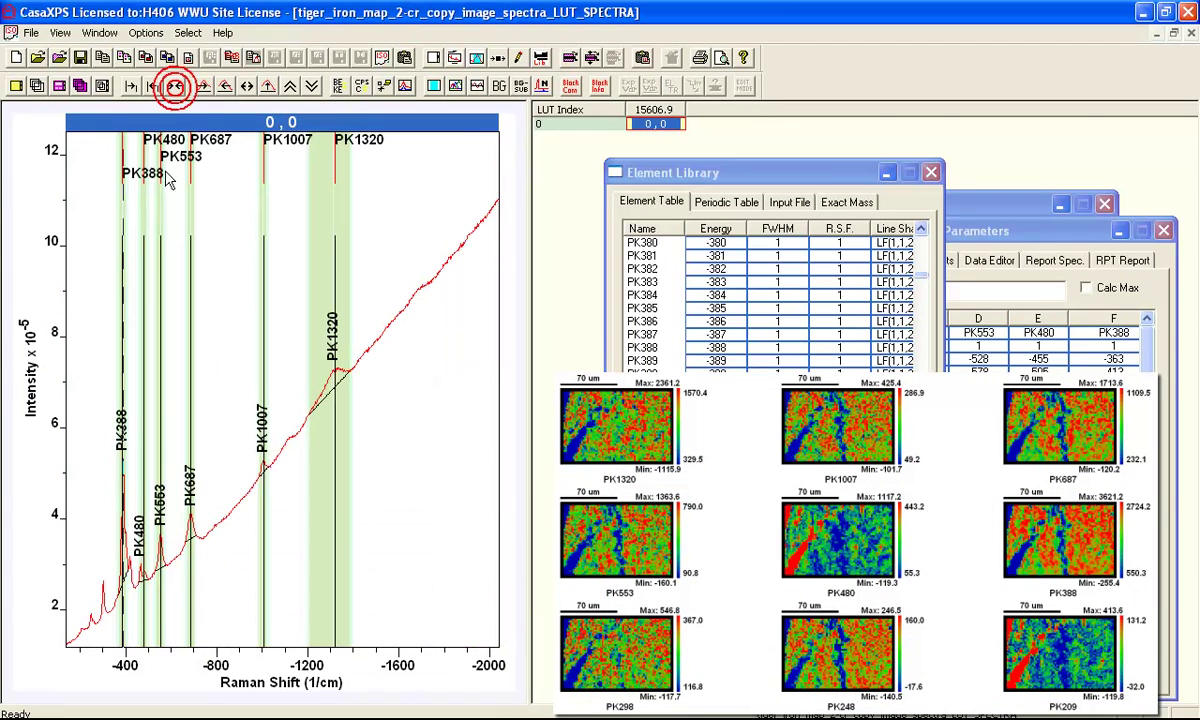
click(103, 608)
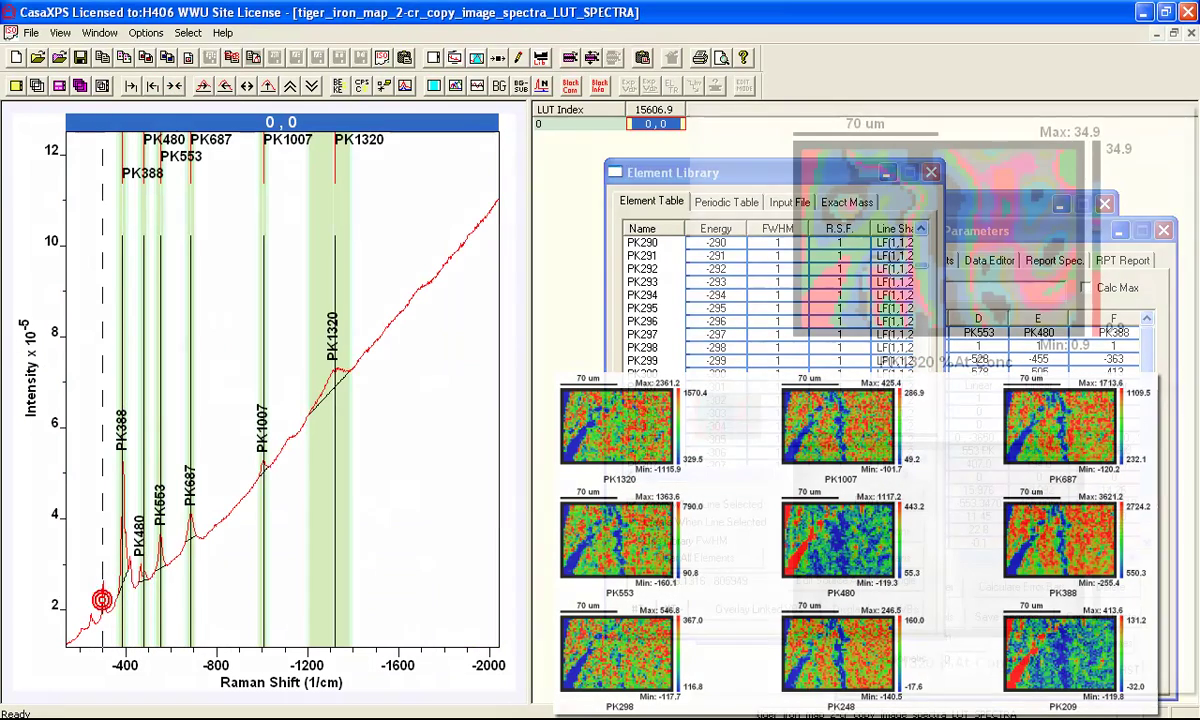
click(645, 347)
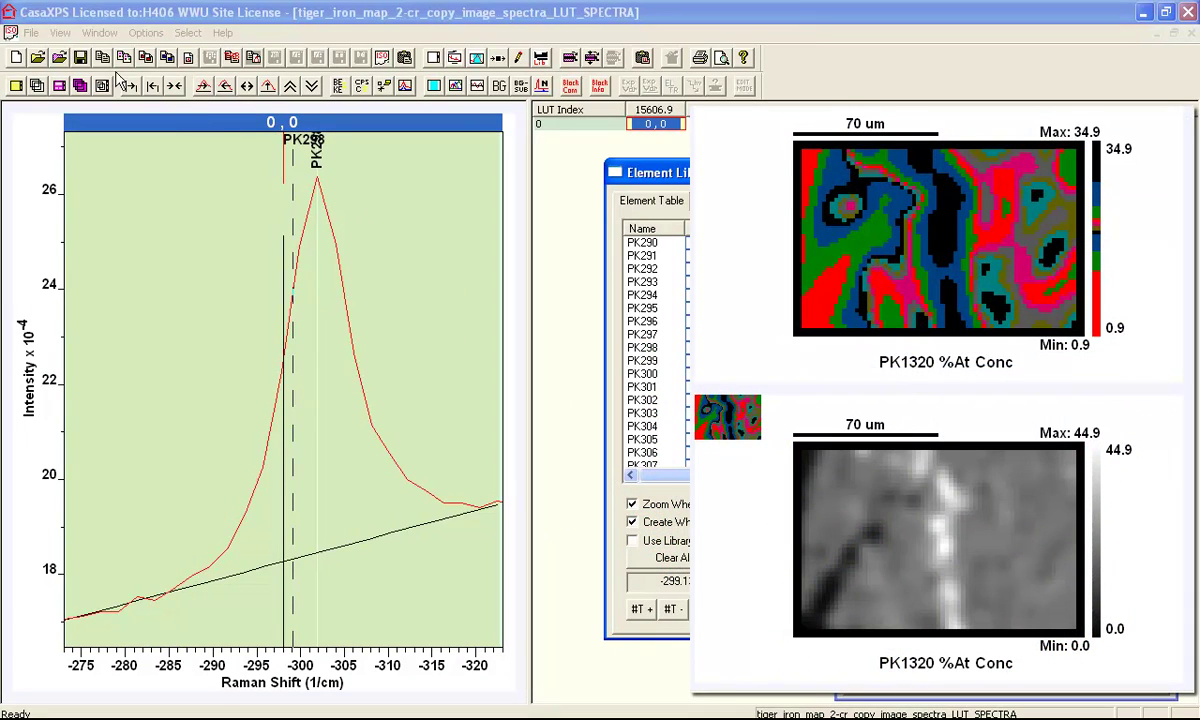
click(174, 89)
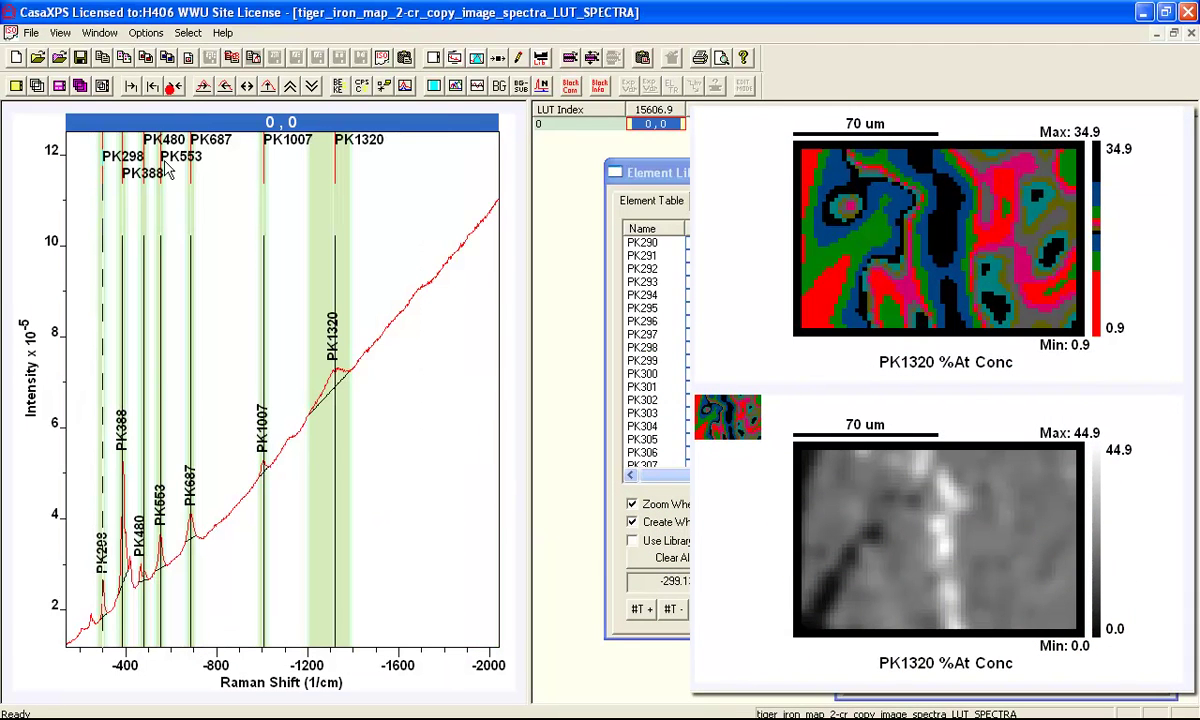
Add a PK248 region near -248 and widen the displayed Raman shift range
click(91, 621)
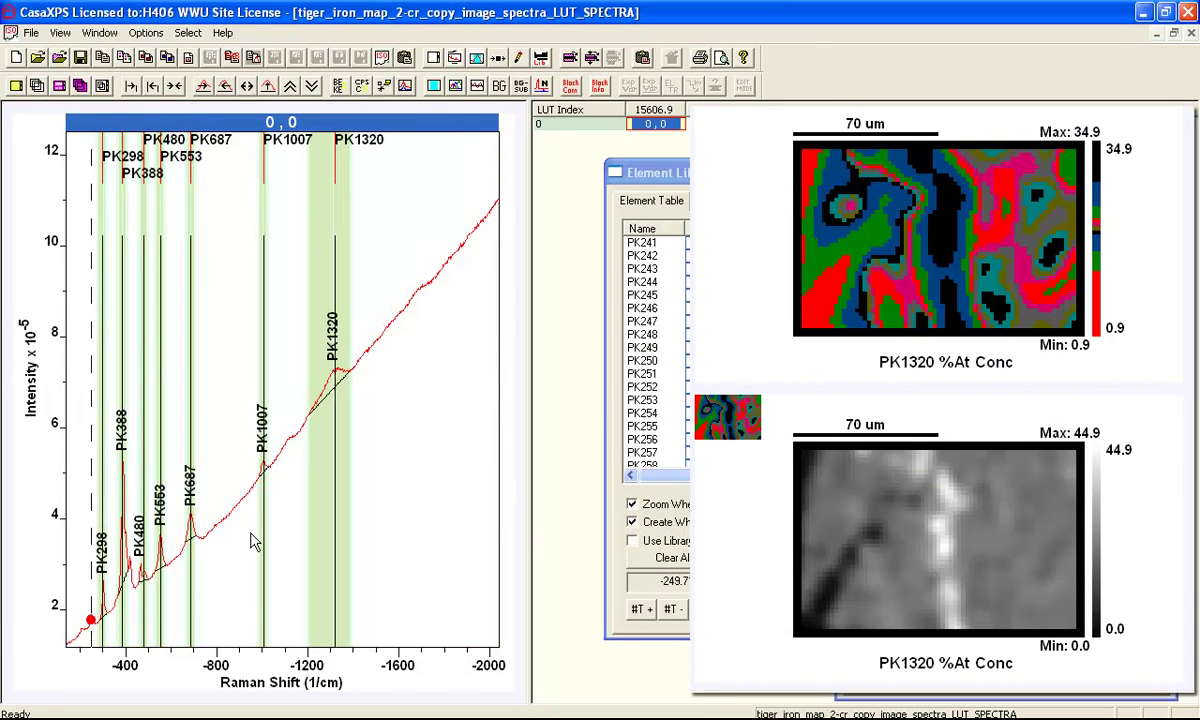
click(648, 335)
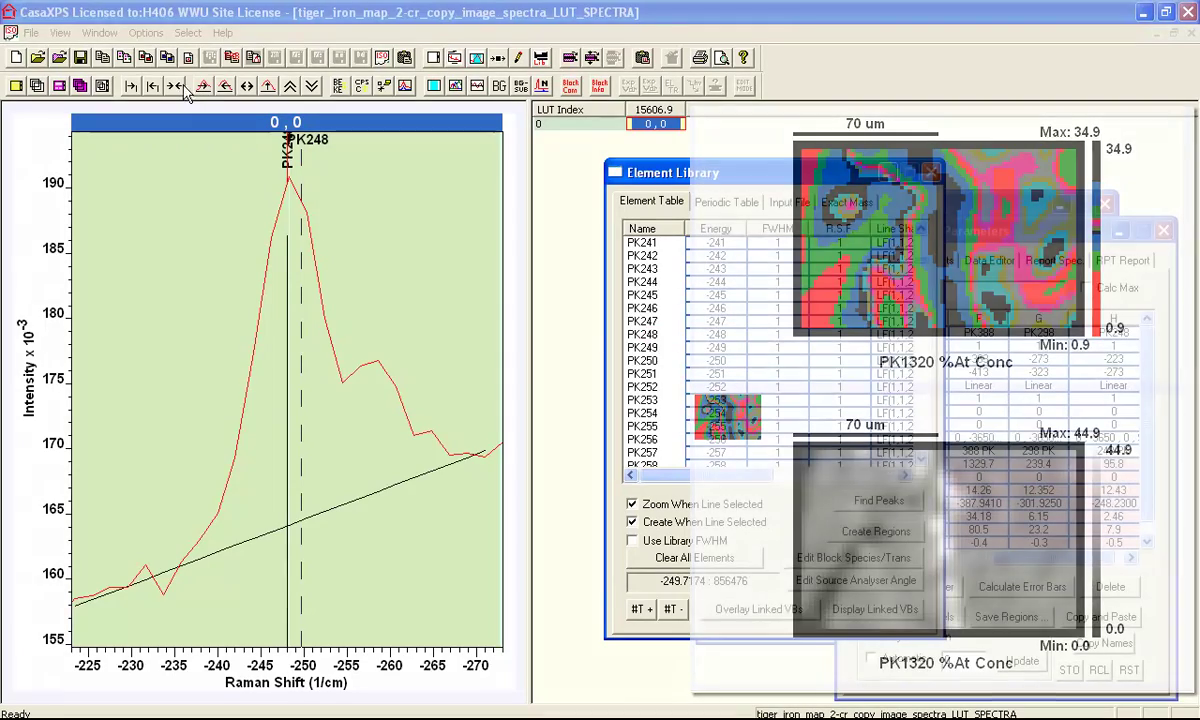
click(168, 83)
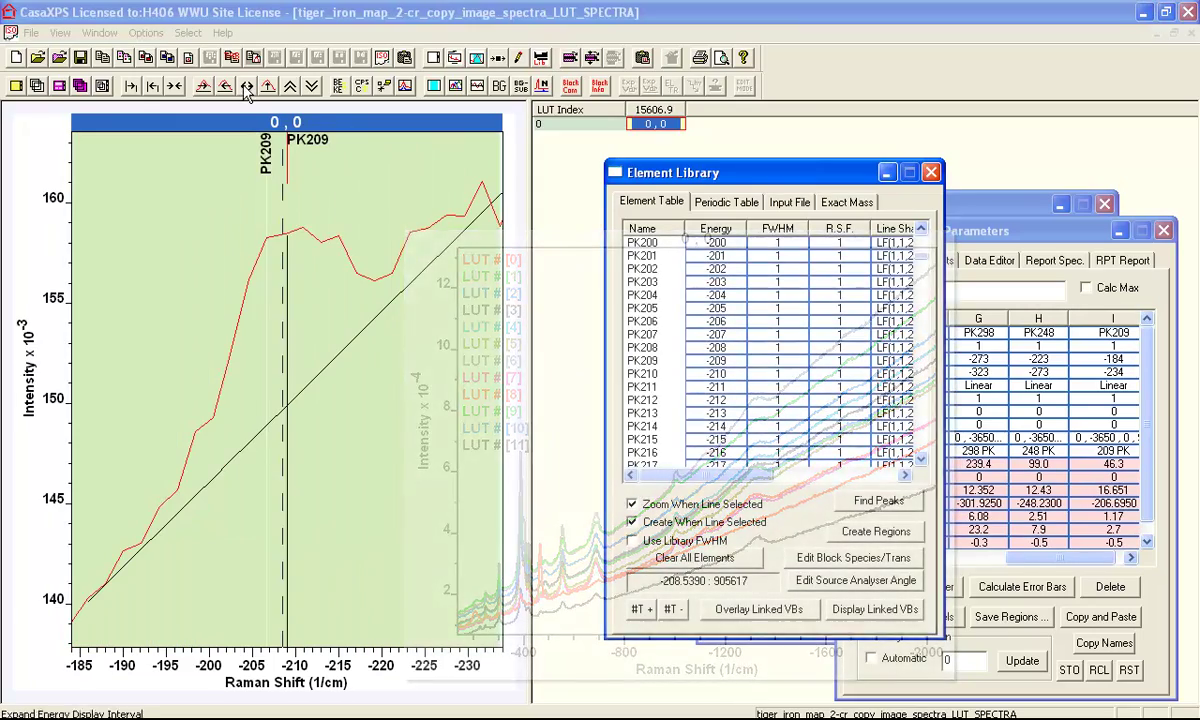
click(245, 86)
click(245, 86)
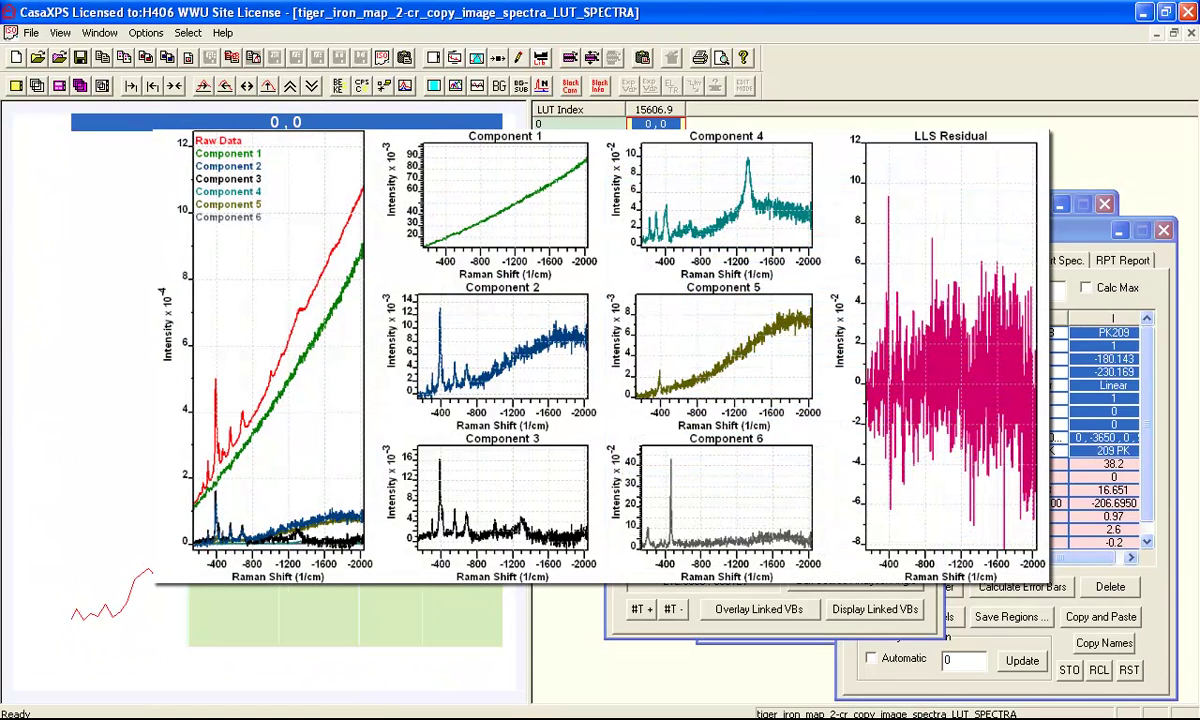
click(245, 86)
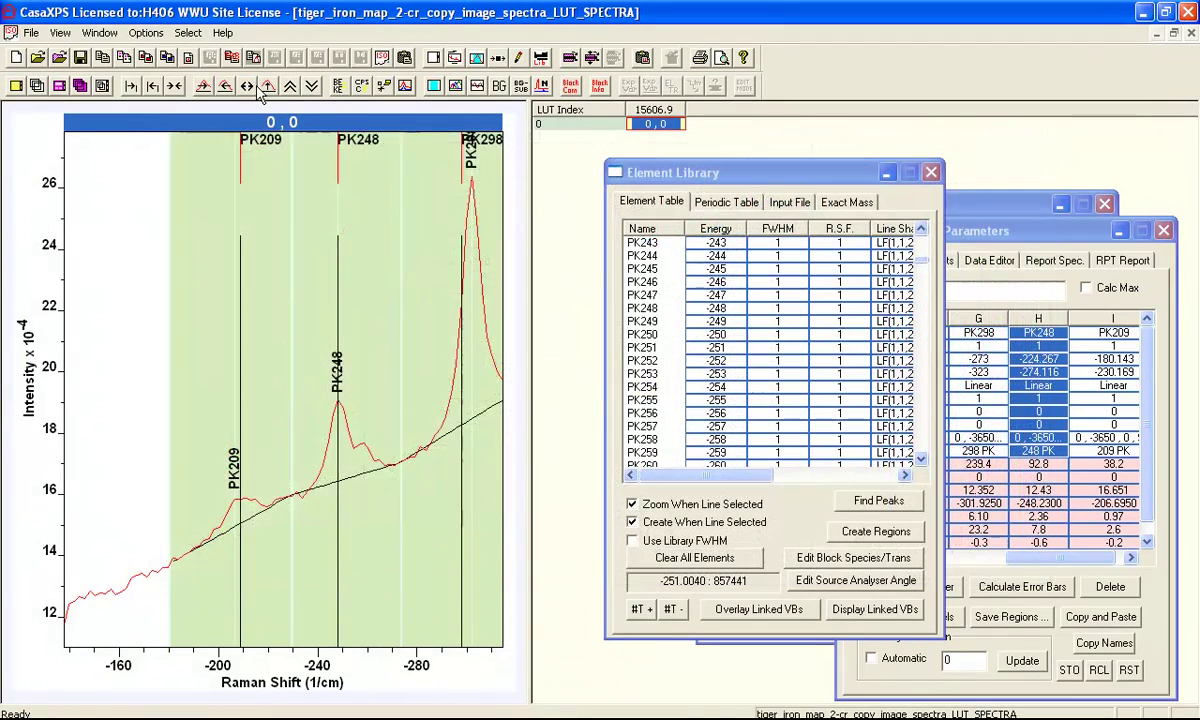
Extend the PK388 region limit to about -443 and fit the PK553 limits around its peak
click(247, 86)
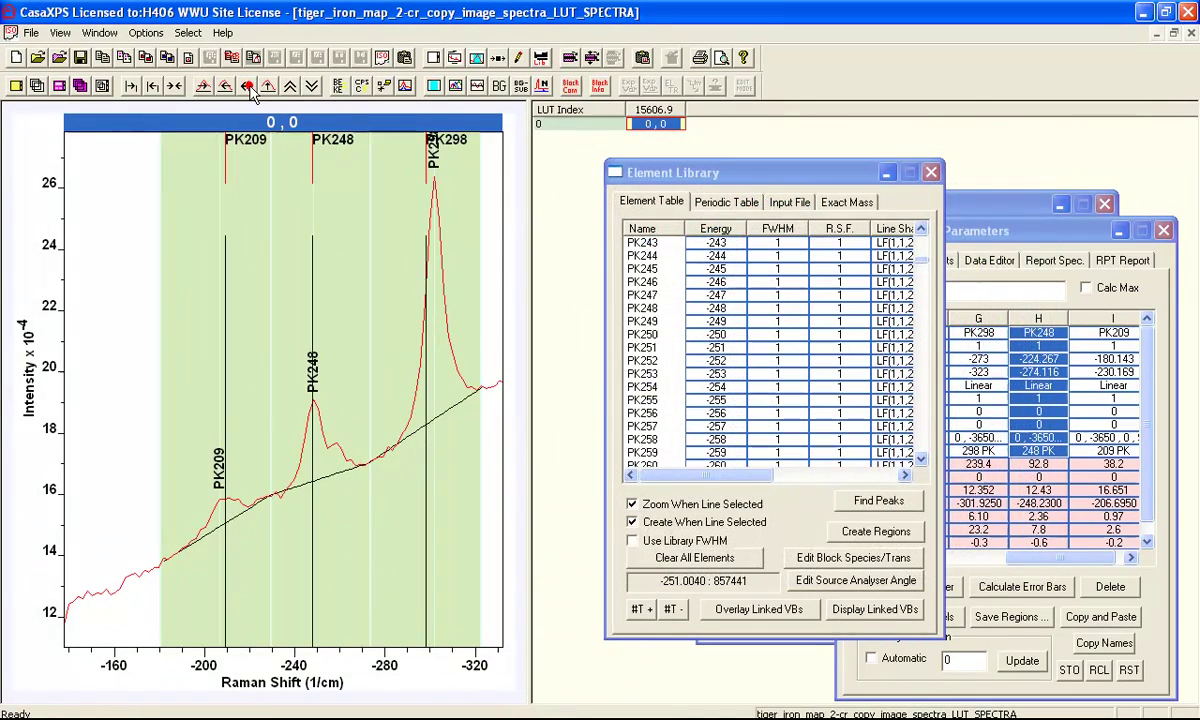
click(452, 262)
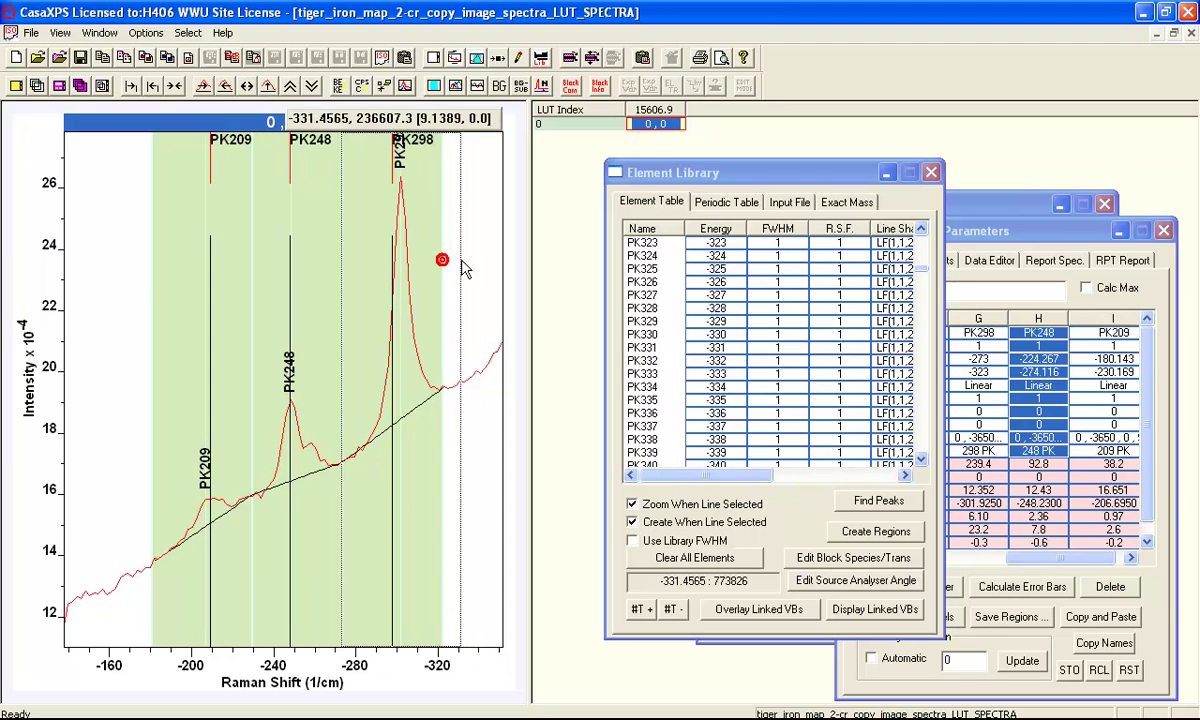
click(203, 87)
click(203, 87)
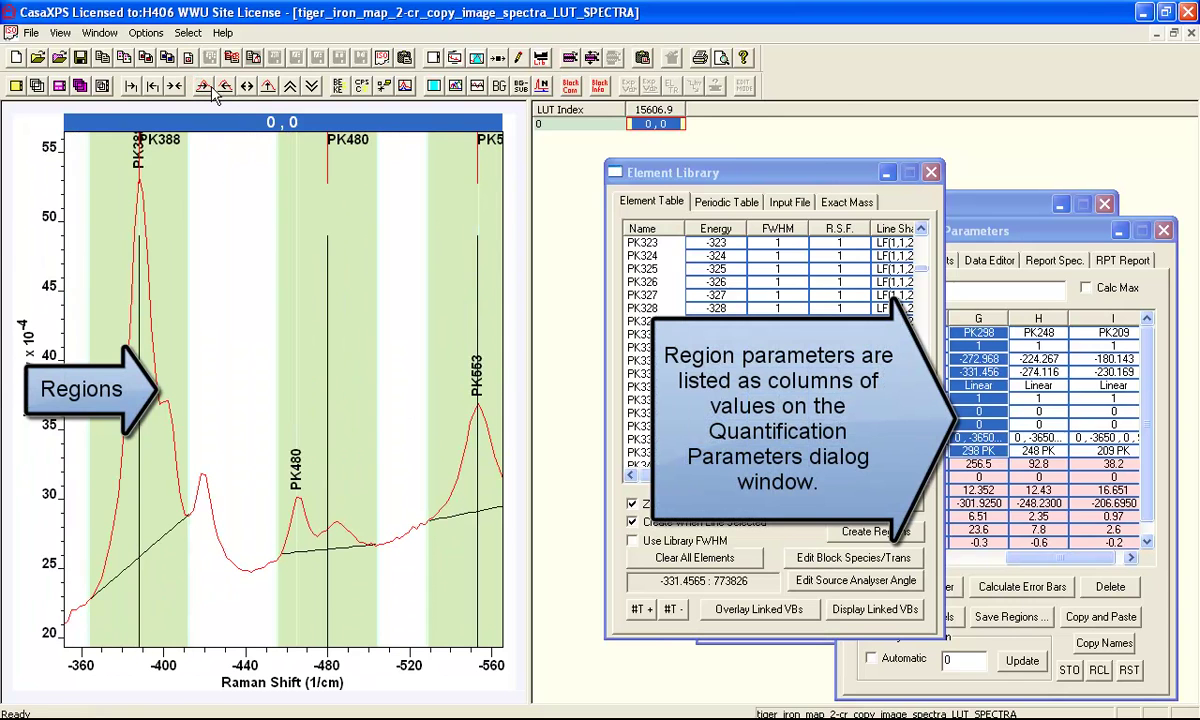
drag(196, 426, 269, 422)
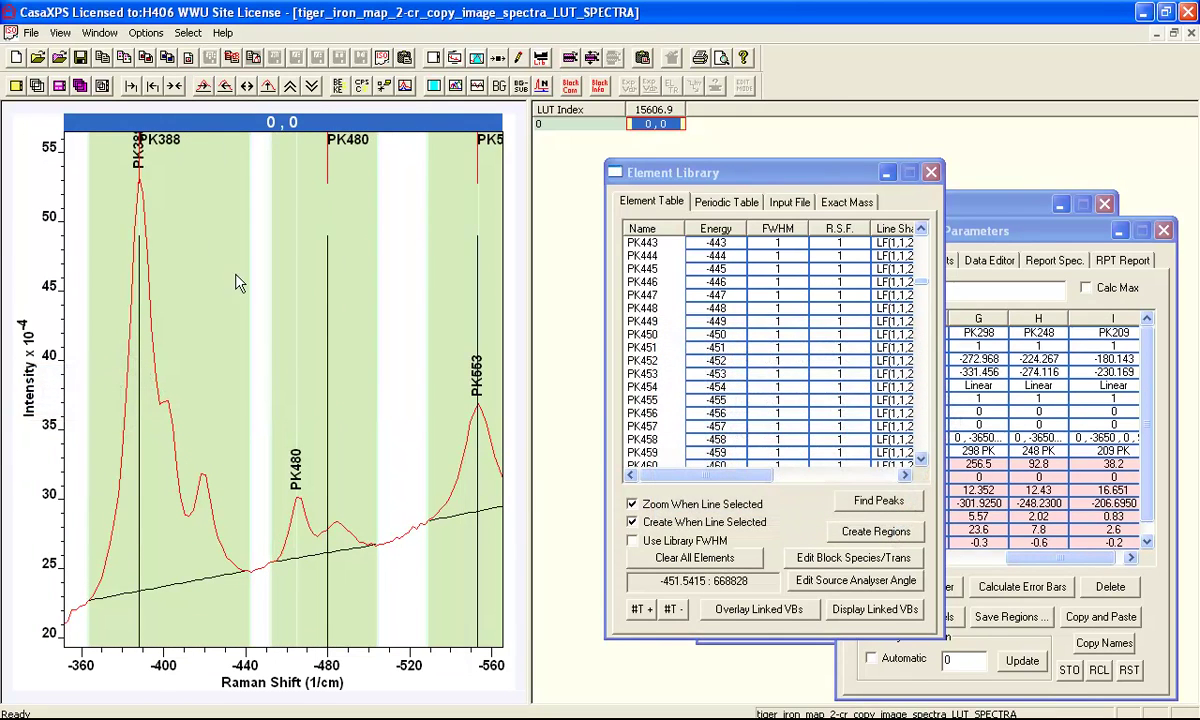
click(203, 87)
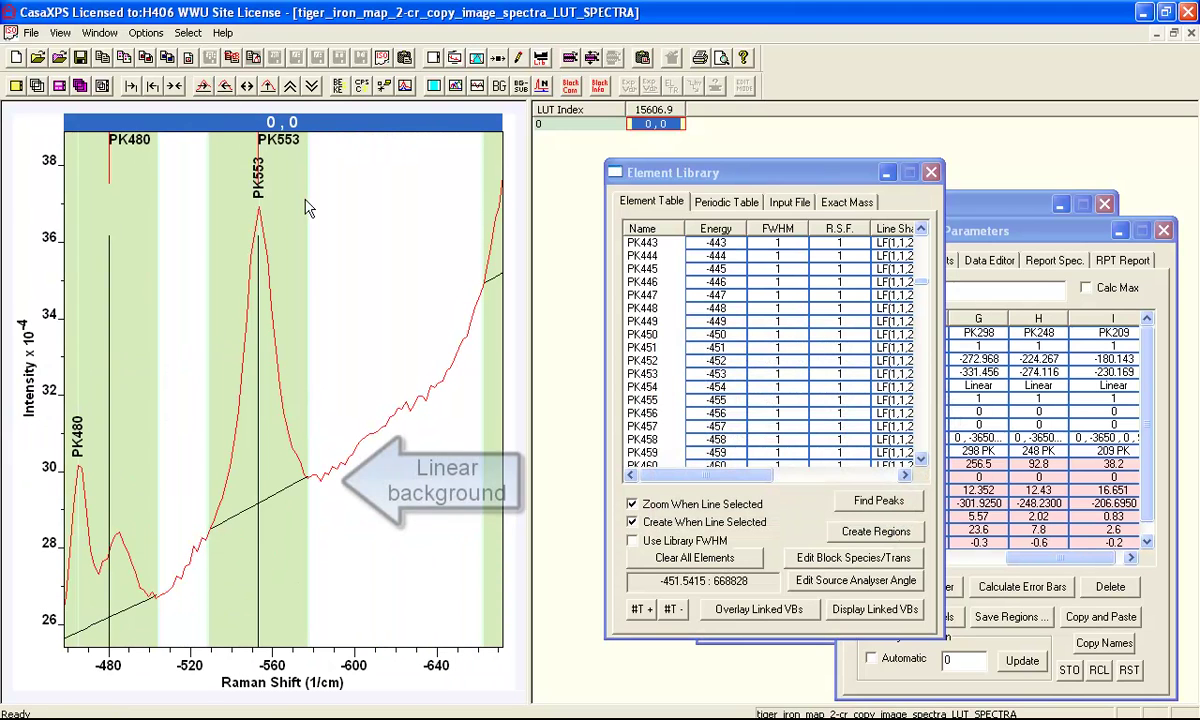
click(304, 274)
drag(249, 297, 180, 380)
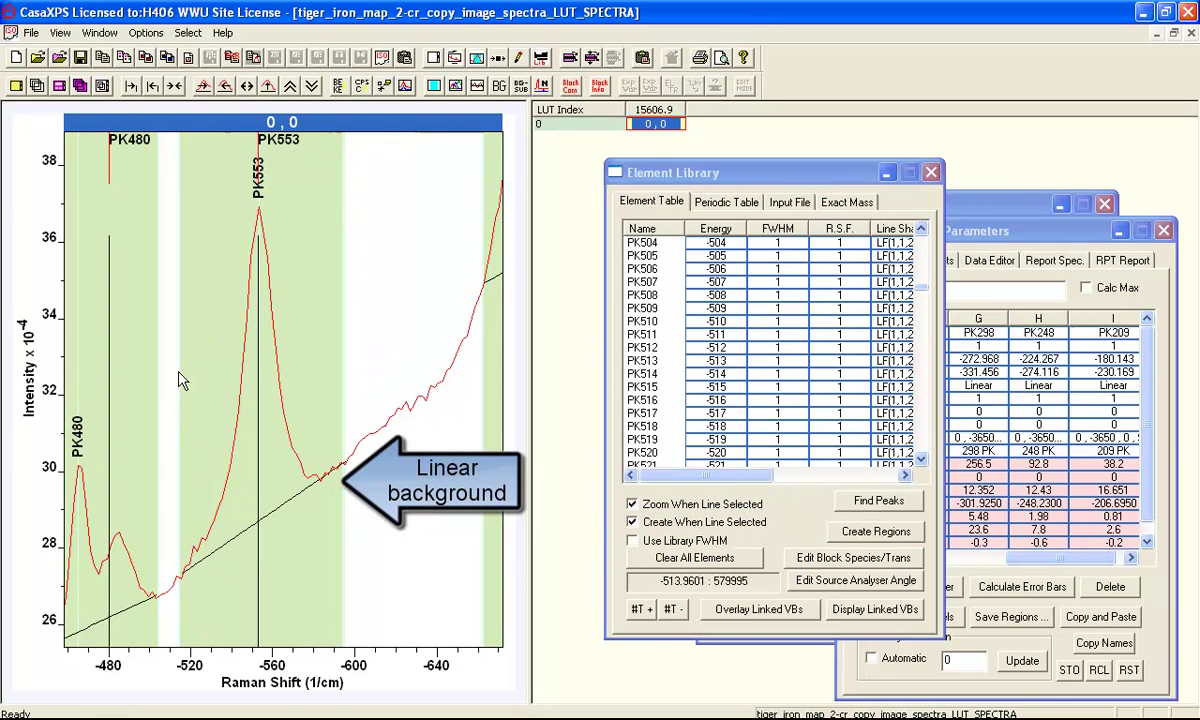
Fit the PK687 and PK1007 region limits around their peaks
click(205, 88)
drag(270, 262, 207, 262)
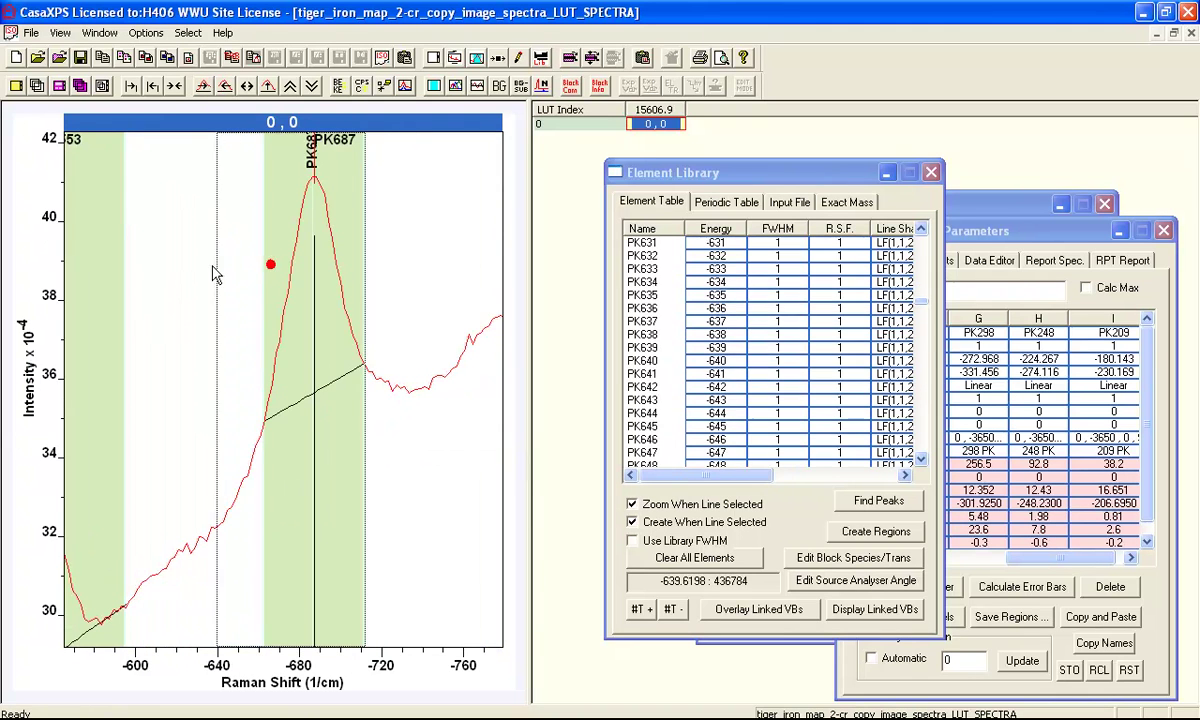
drag(359, 236, 396, 233)
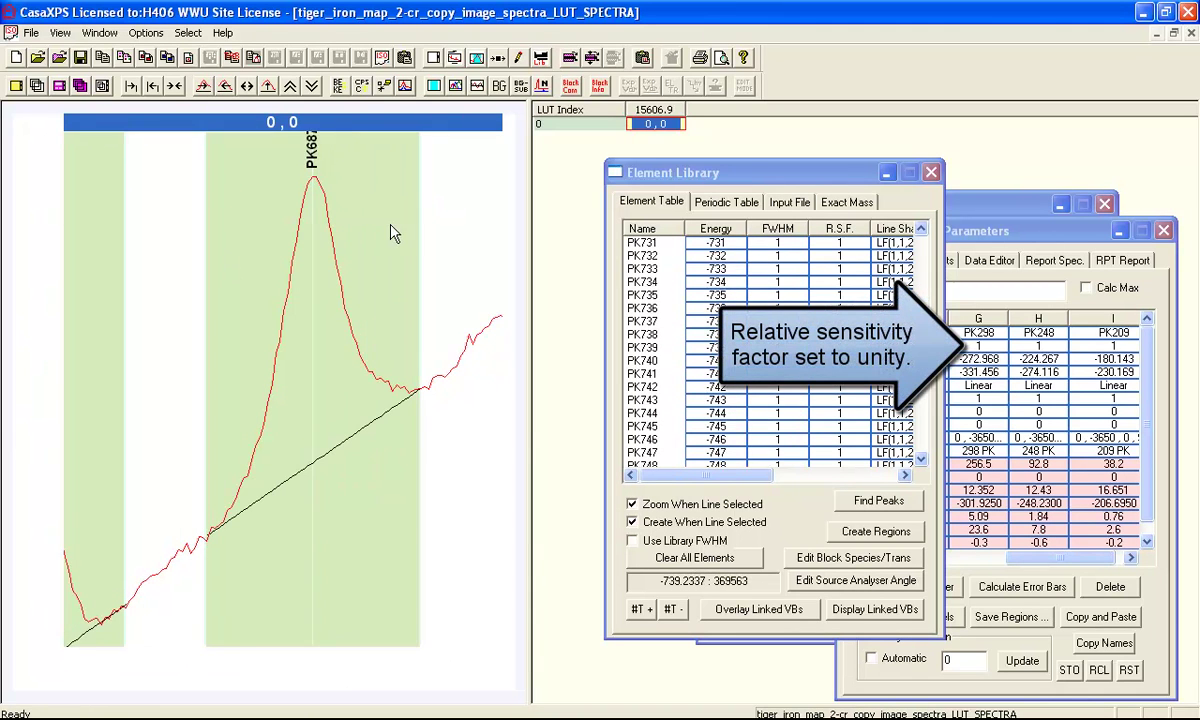
click(203, 87)
click(205, 88)
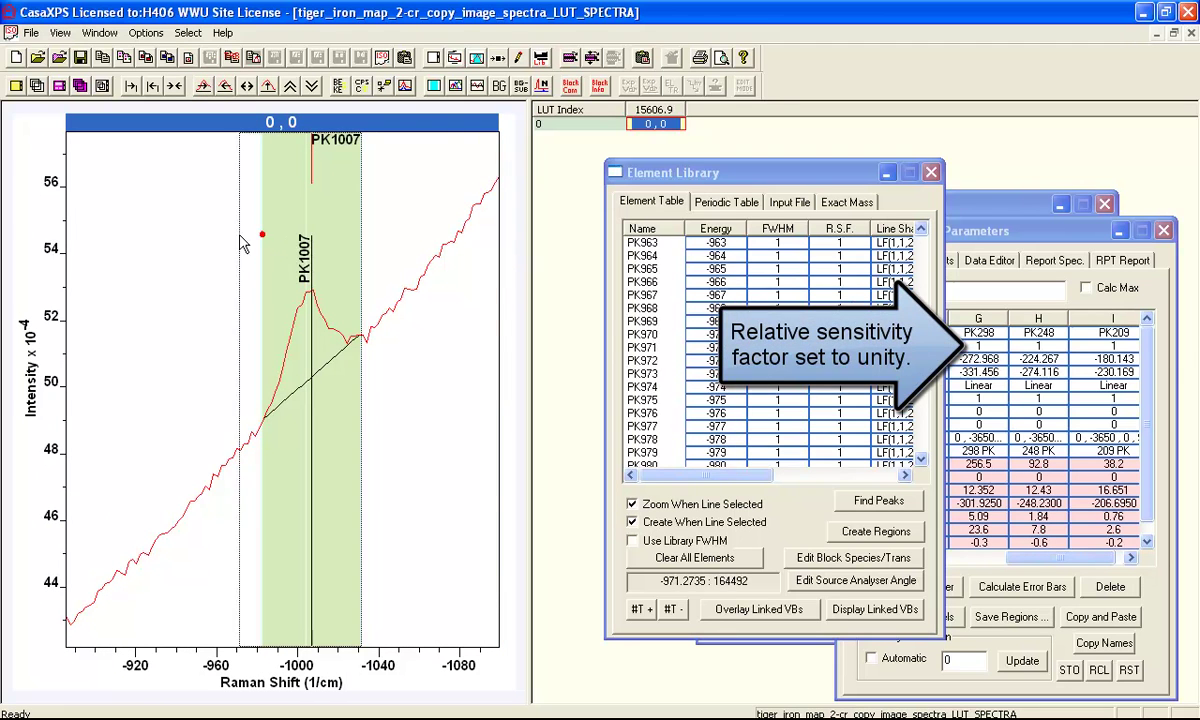
drag(260, 230, 375, 224)
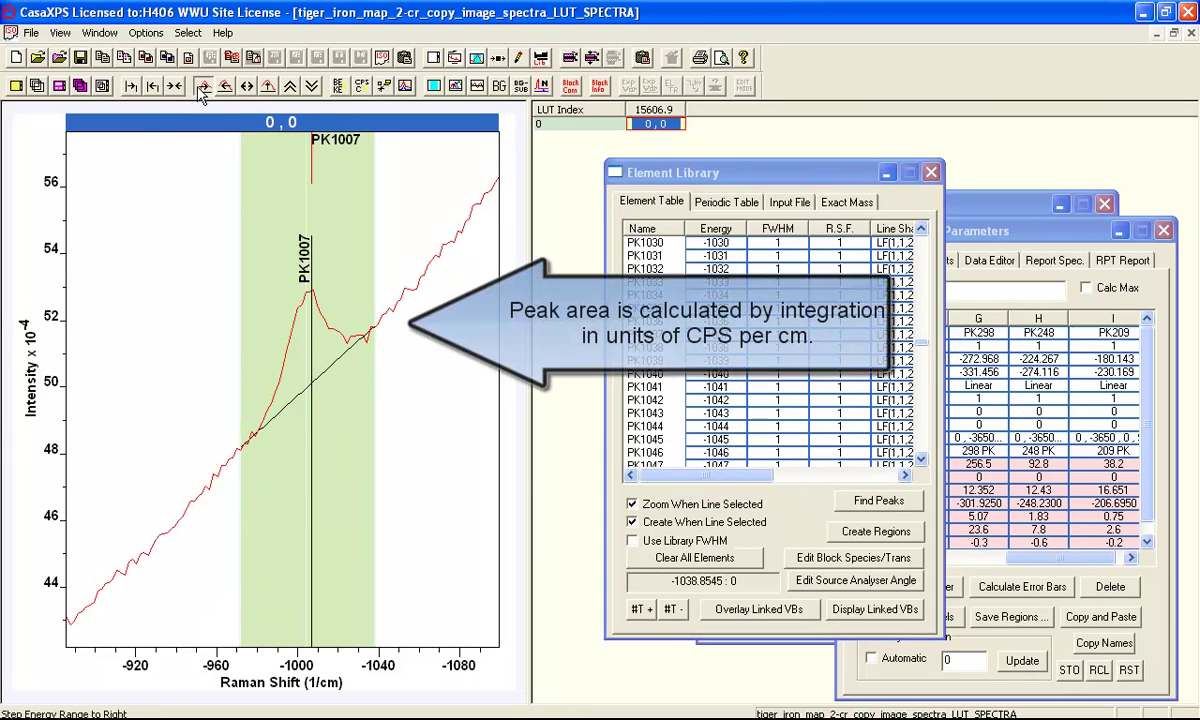
Step through all nine peak regions, PK209 to PK1320, and return to the full spectrum
click(201, 88)
click(201, 88)
click(201, 88)
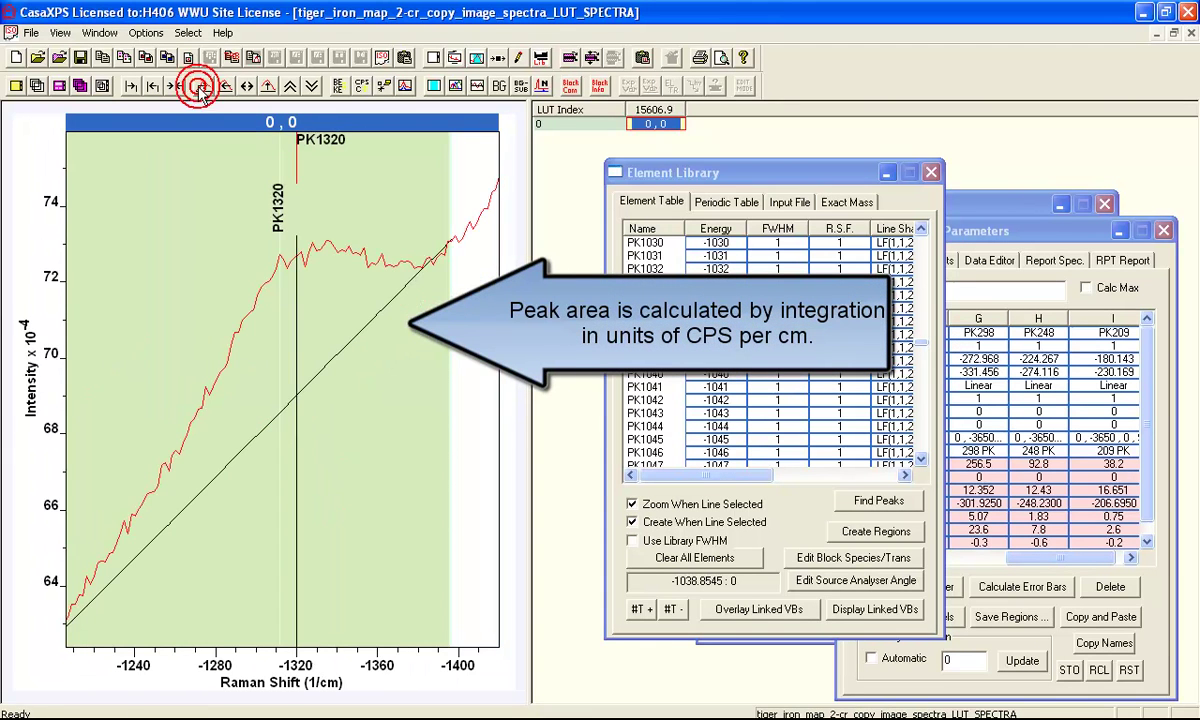
click(175, 86)
click(155, 88)
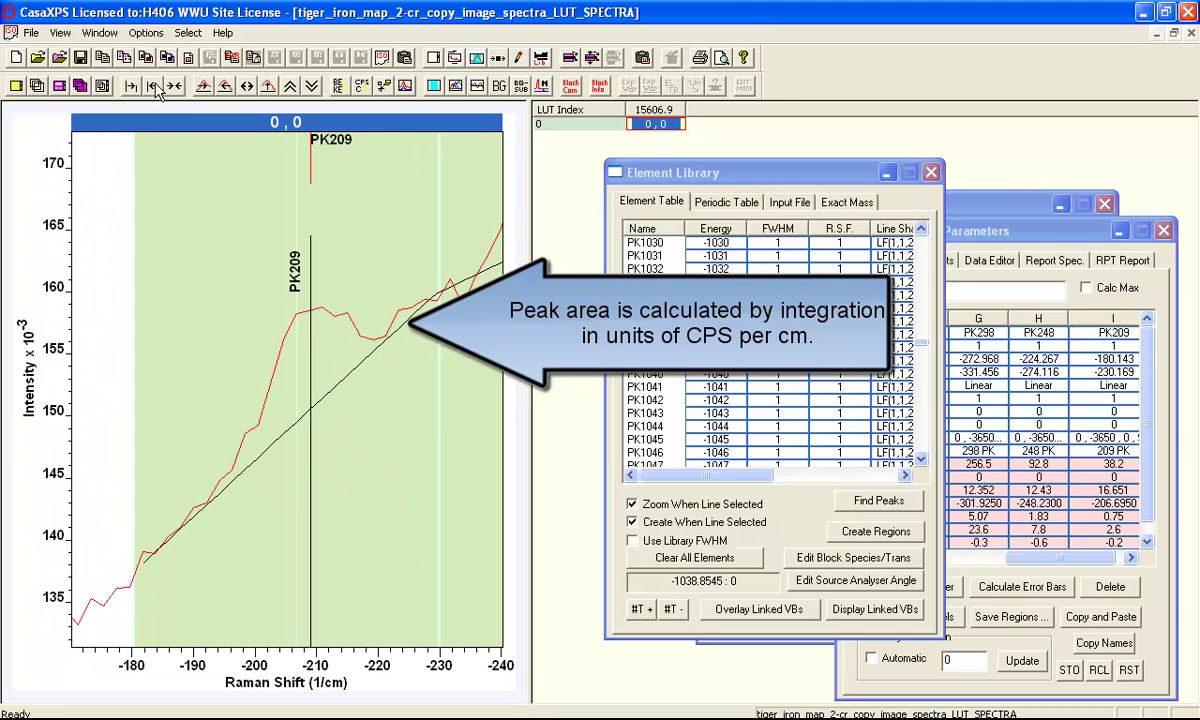
click(155, 88)
click(155, 88)
click(155, 88)
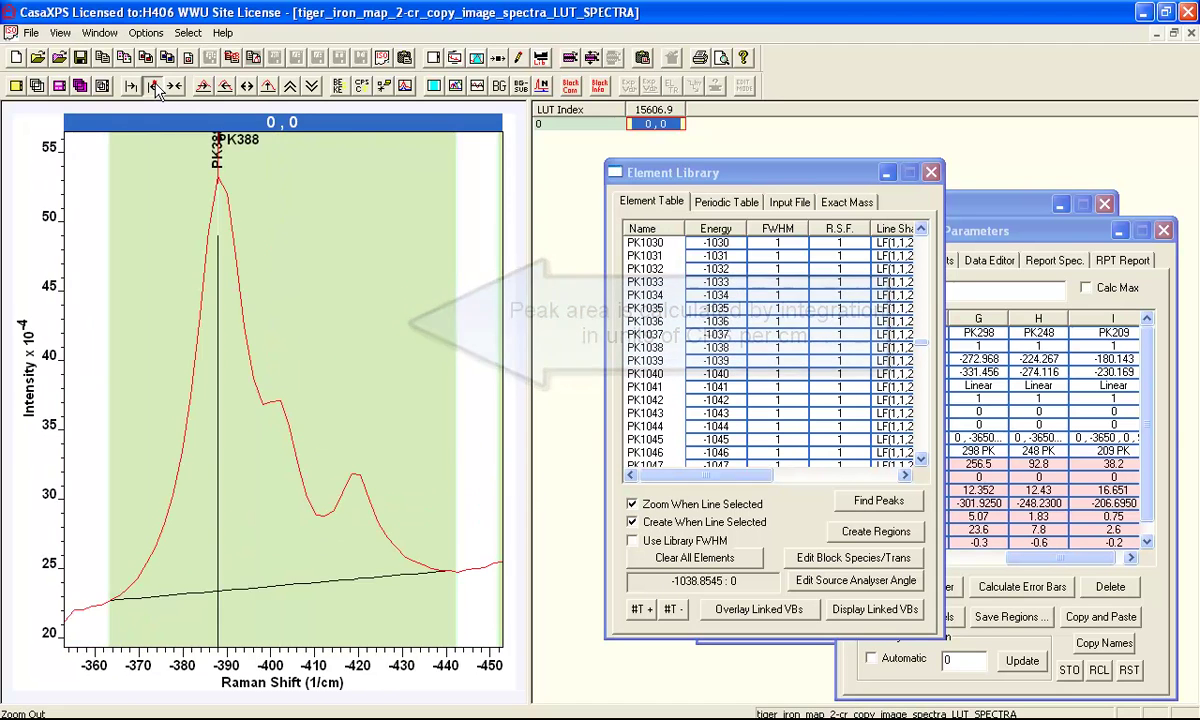
click(155, 88)
click(155, 88)
click(155, 88)
click(155, 88)
click(155, 88)
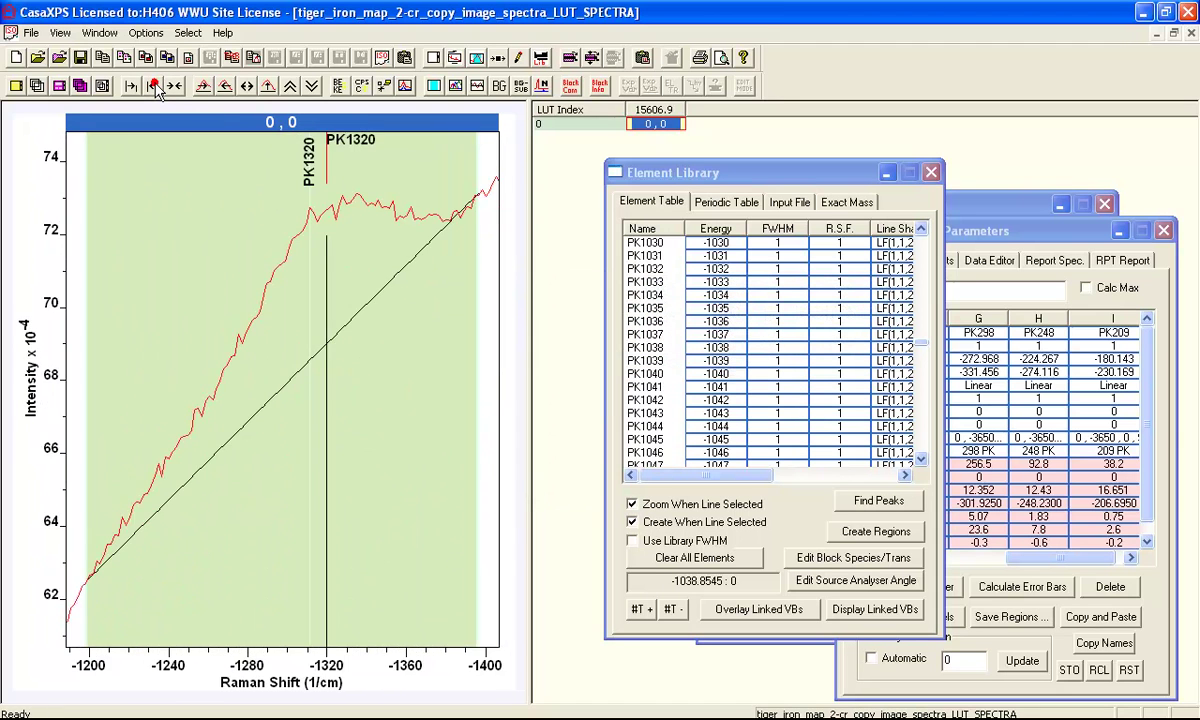
click(155, 88)
click(155, 86)
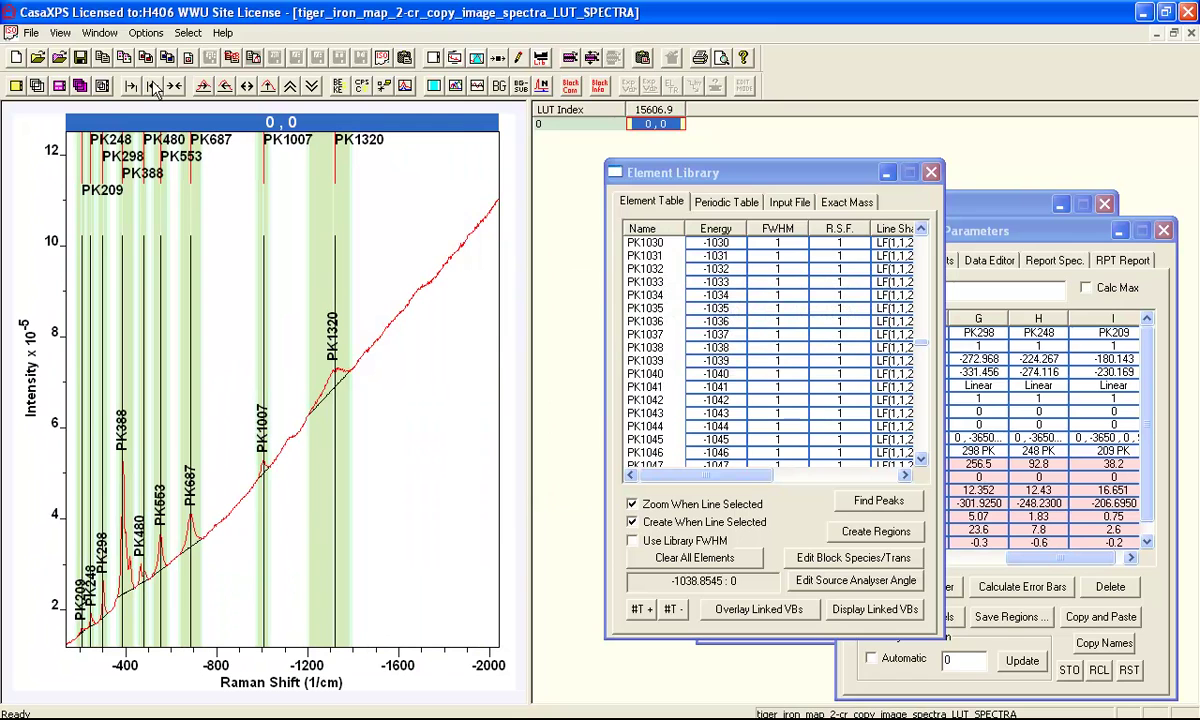
Switch to the tiger_iron_map_2-cr_copy_image_spectra window and close the Element Library
click(145, 34)
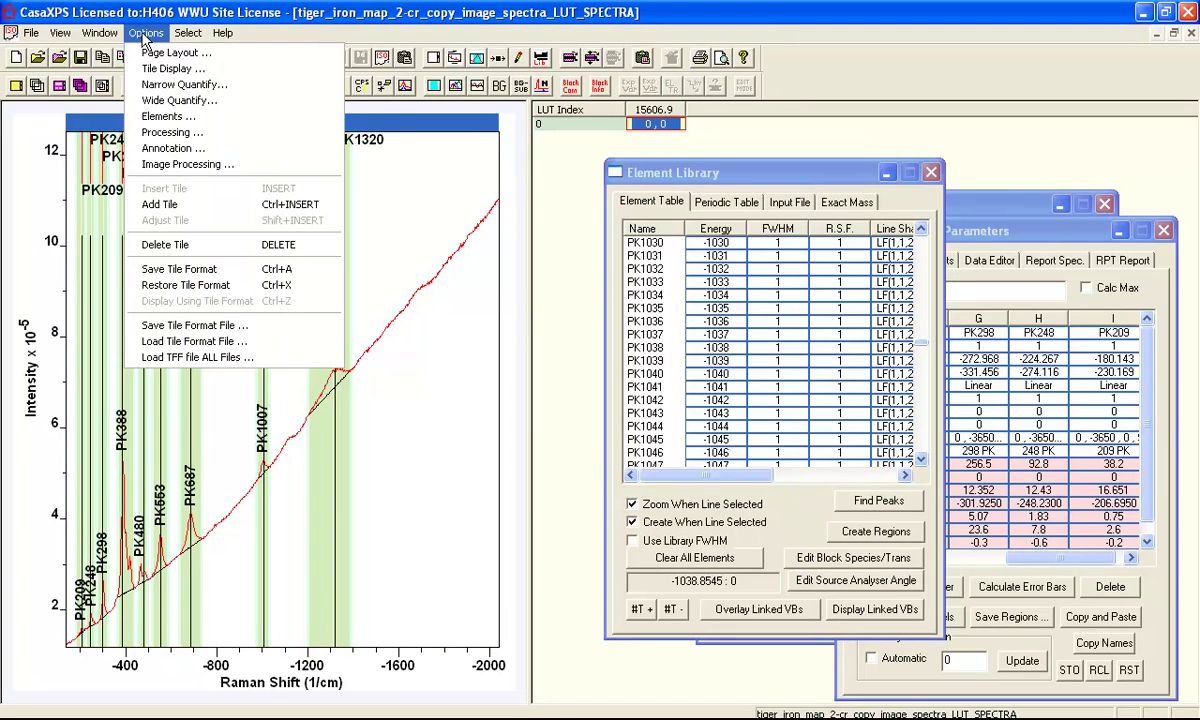
mouse_move(110, 36)
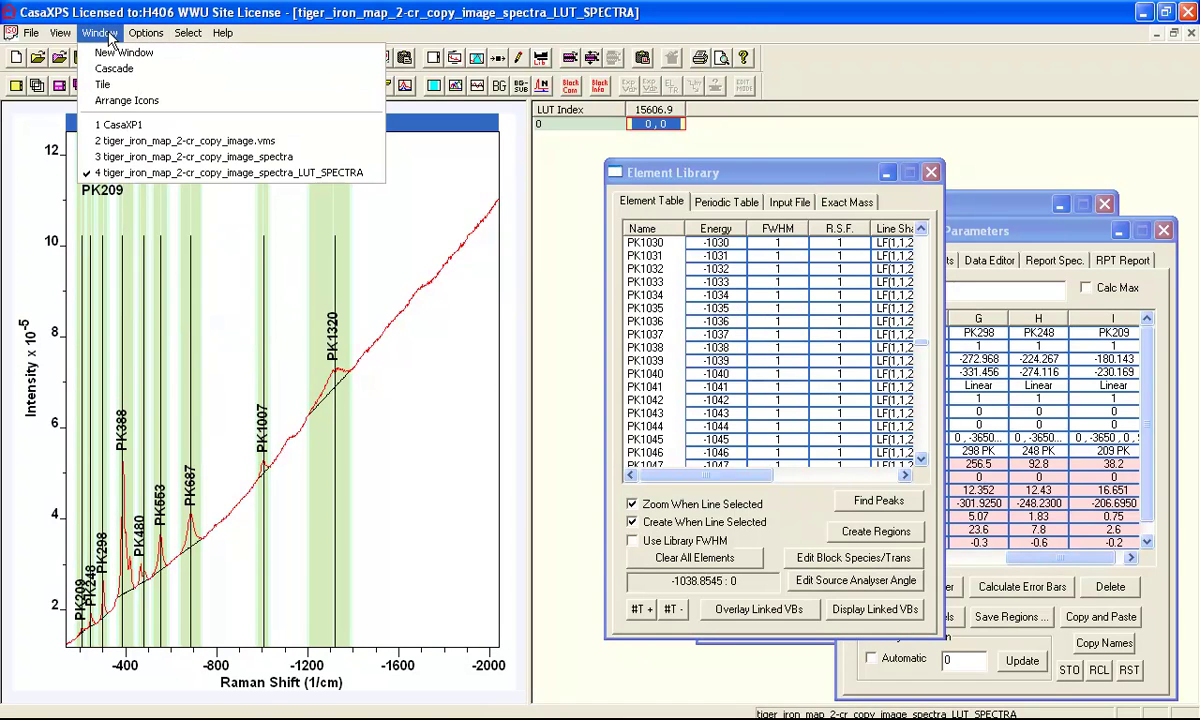
click(117, 157)
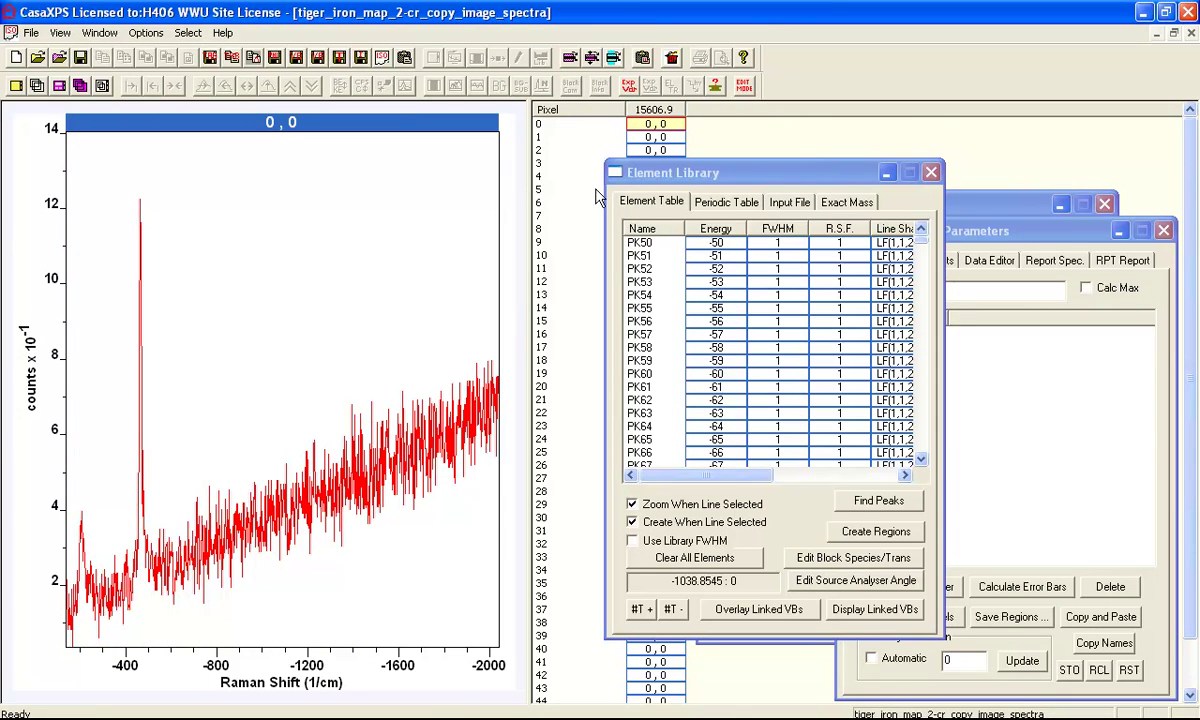
click(931, 174)
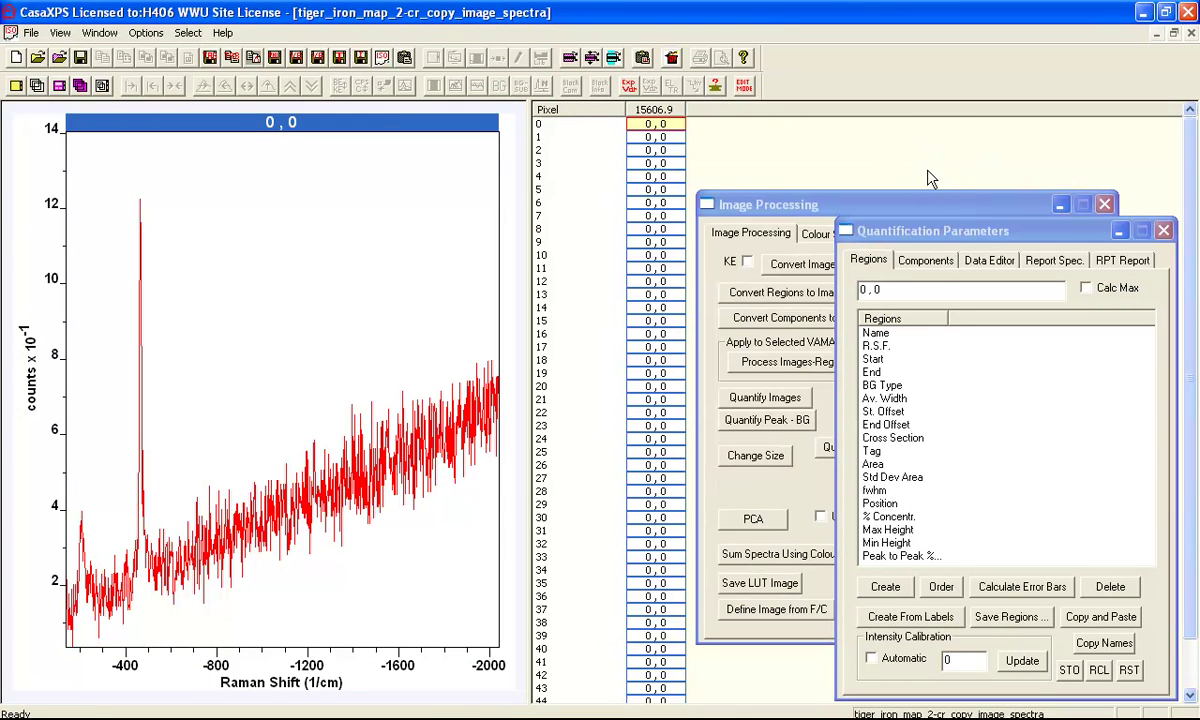
click(823, 204)
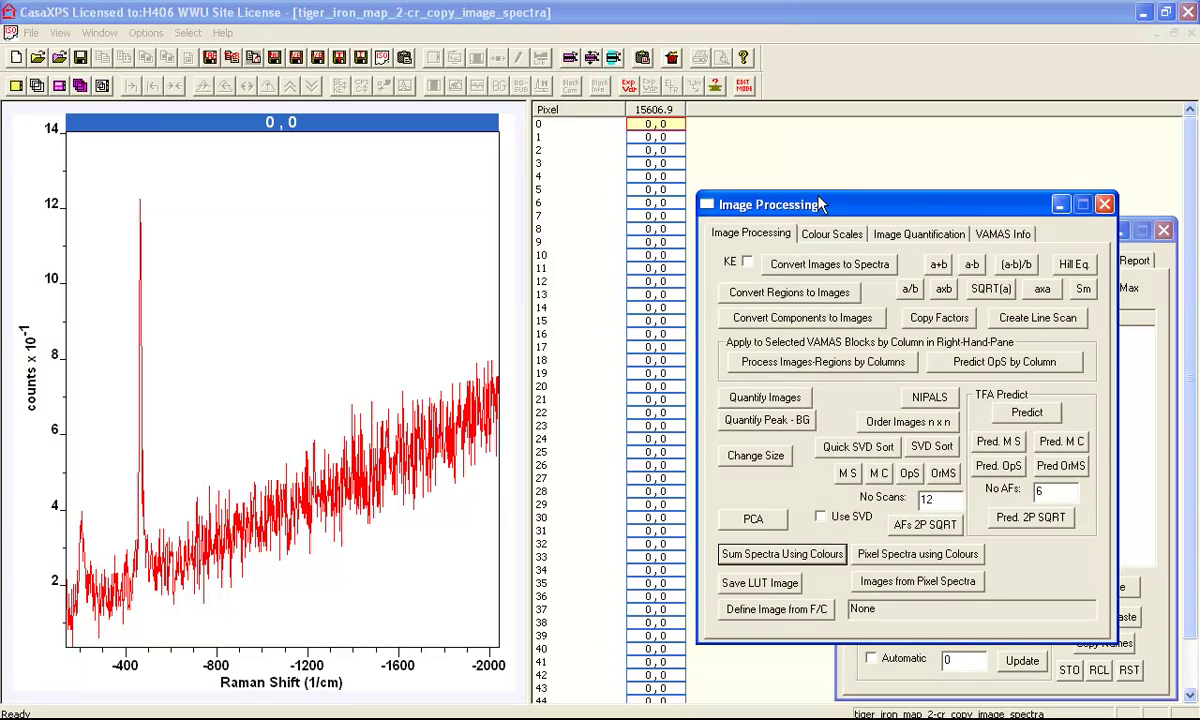
Set No Scans 30 and No AFs 20, overlay all pixel spectra, and reconstruct them with Pred. OpS
double_click(937, 503)
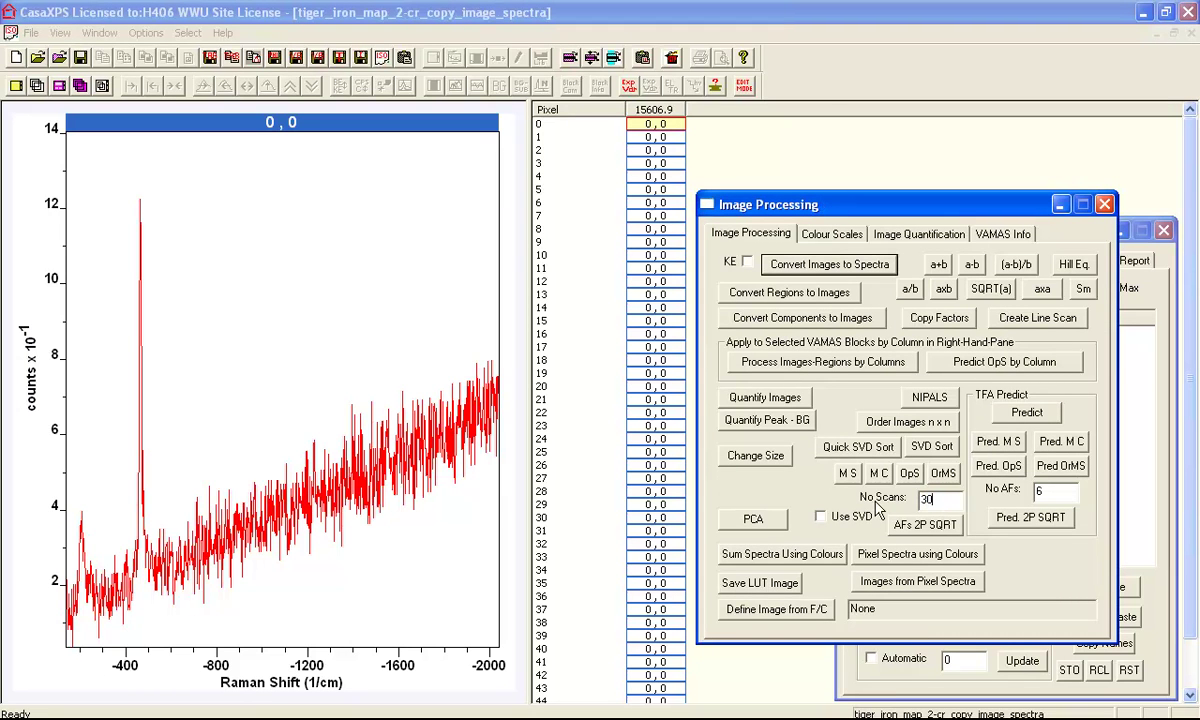
double_click(1040, 490)
click(648, 110)
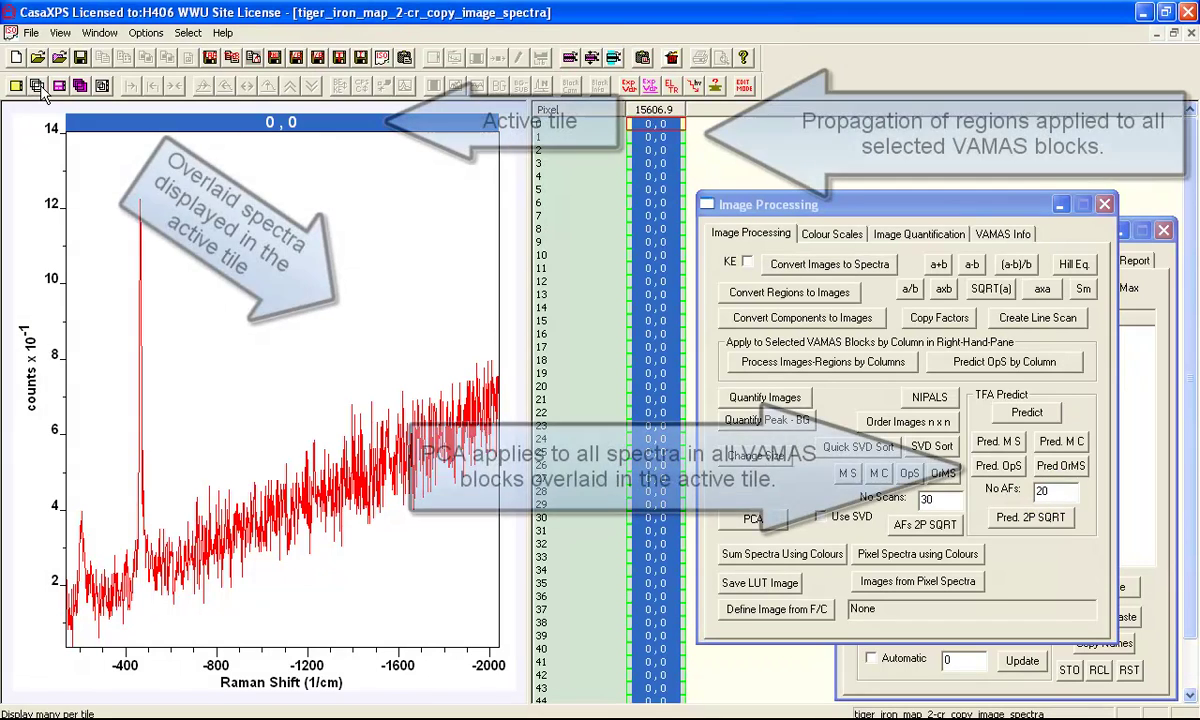
click(22, 84)
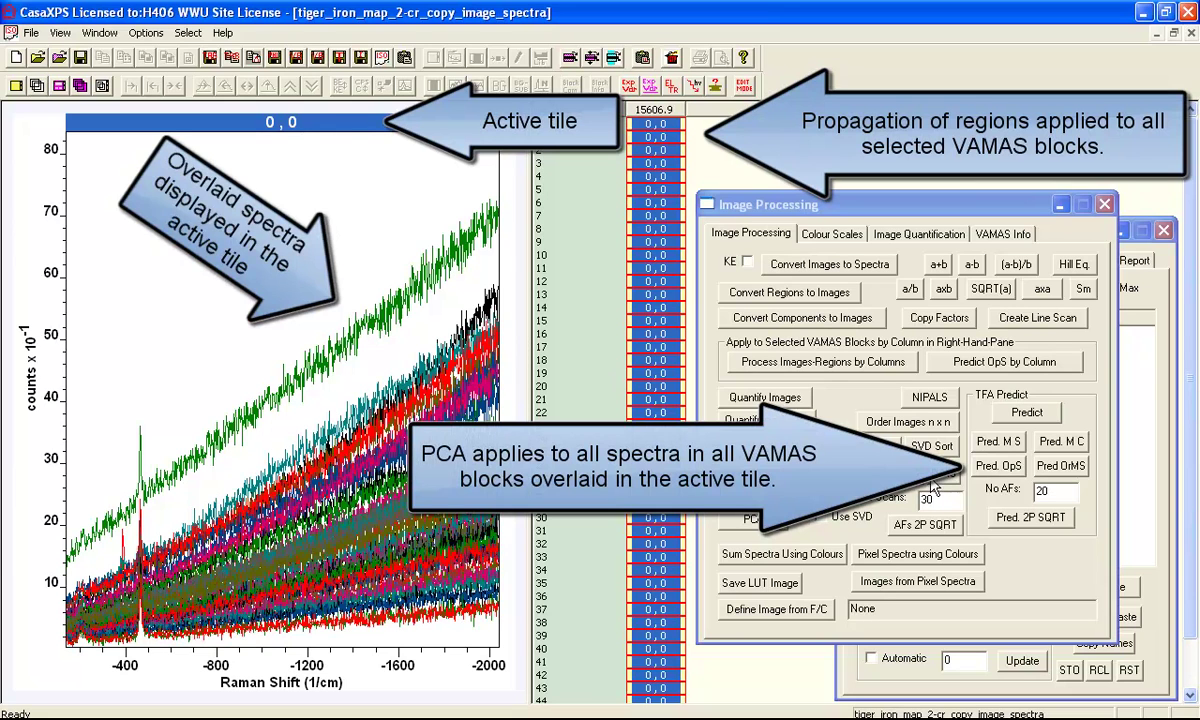
click(987, 466)
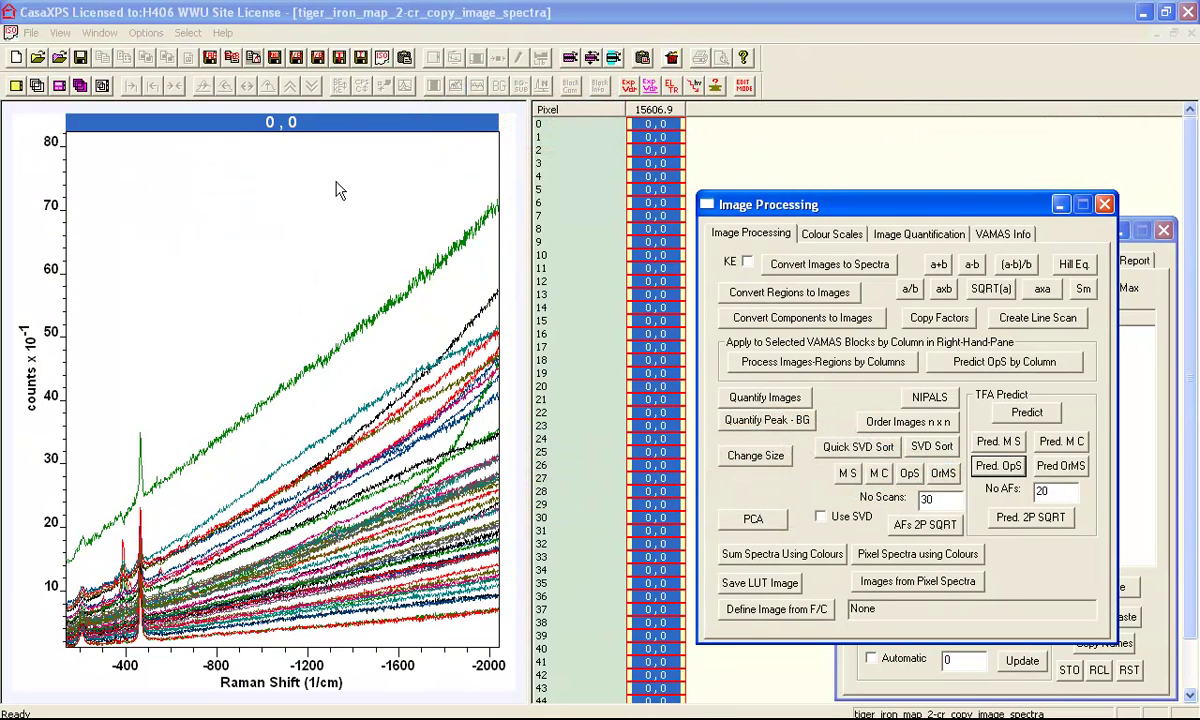
click(99, 32)
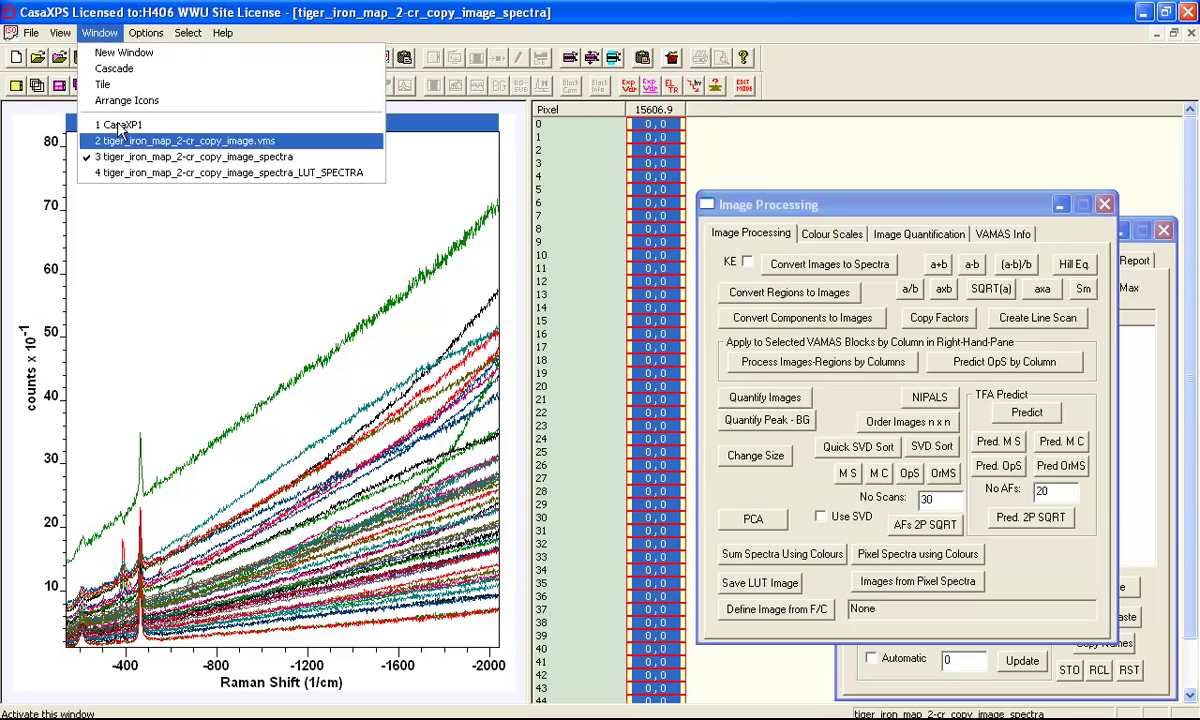
Propagate the PK209–PK1320 regions from LUT_SPECTRA onto every overlaid pixel spectrum
click(127, 172)
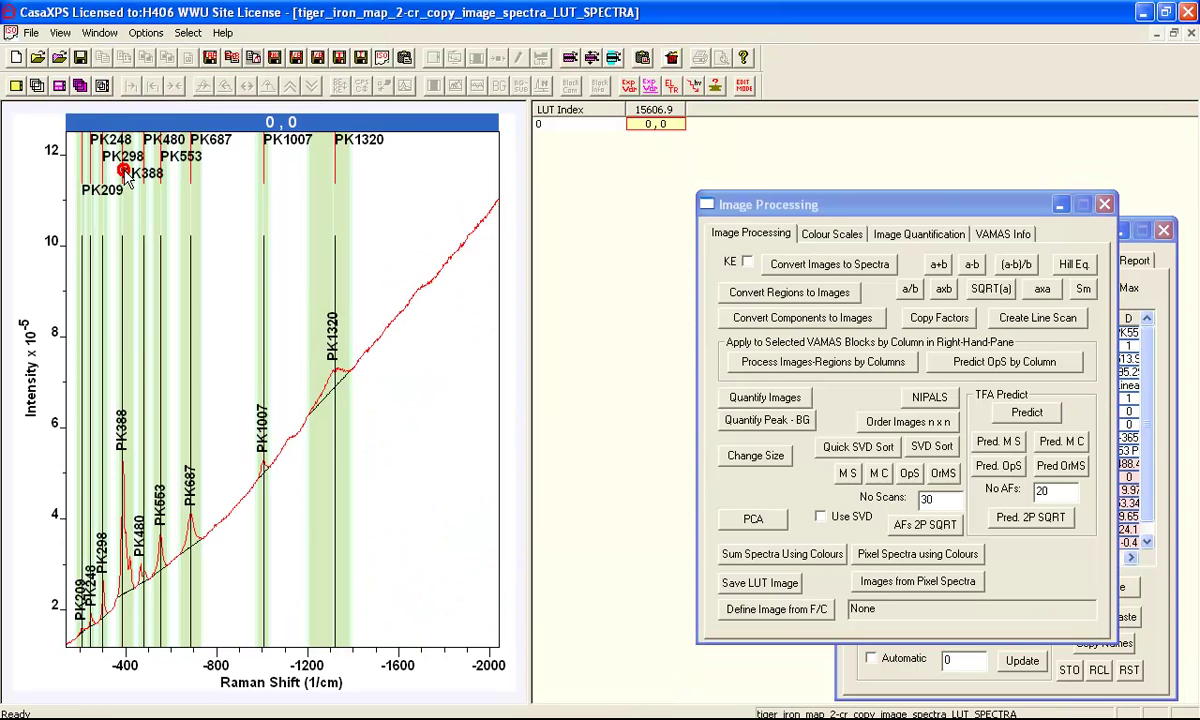
right_click(423, 190)
click(421, 203)
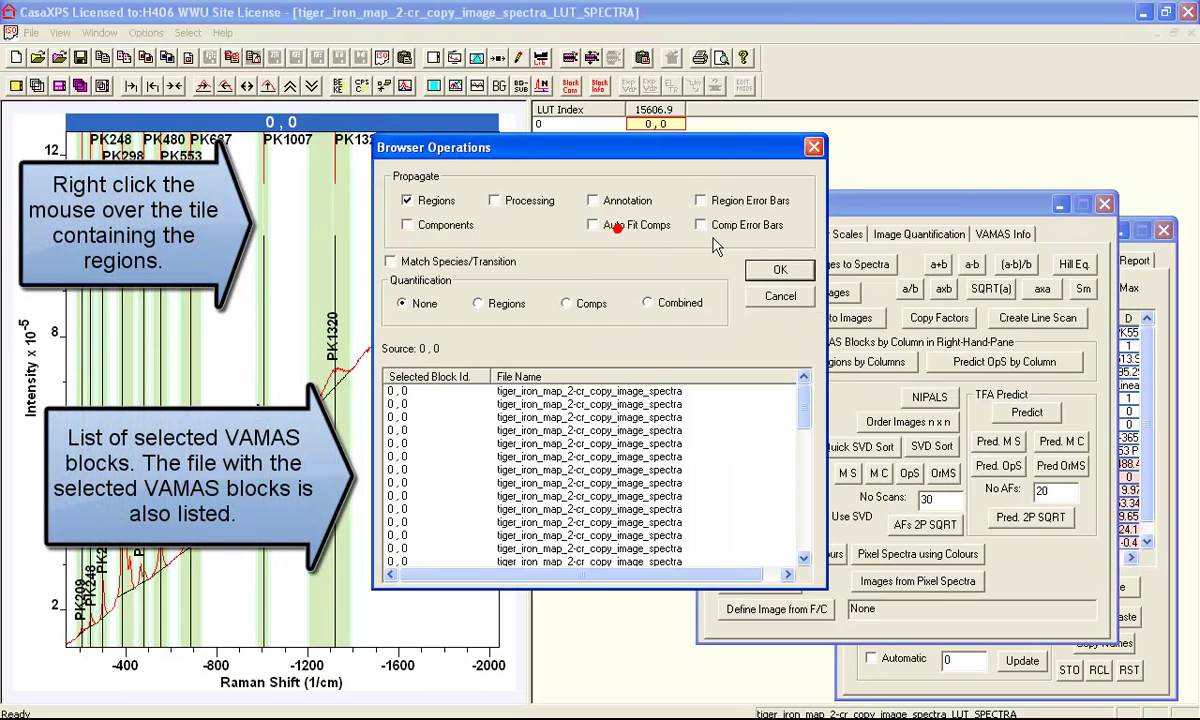
click(779, 270)
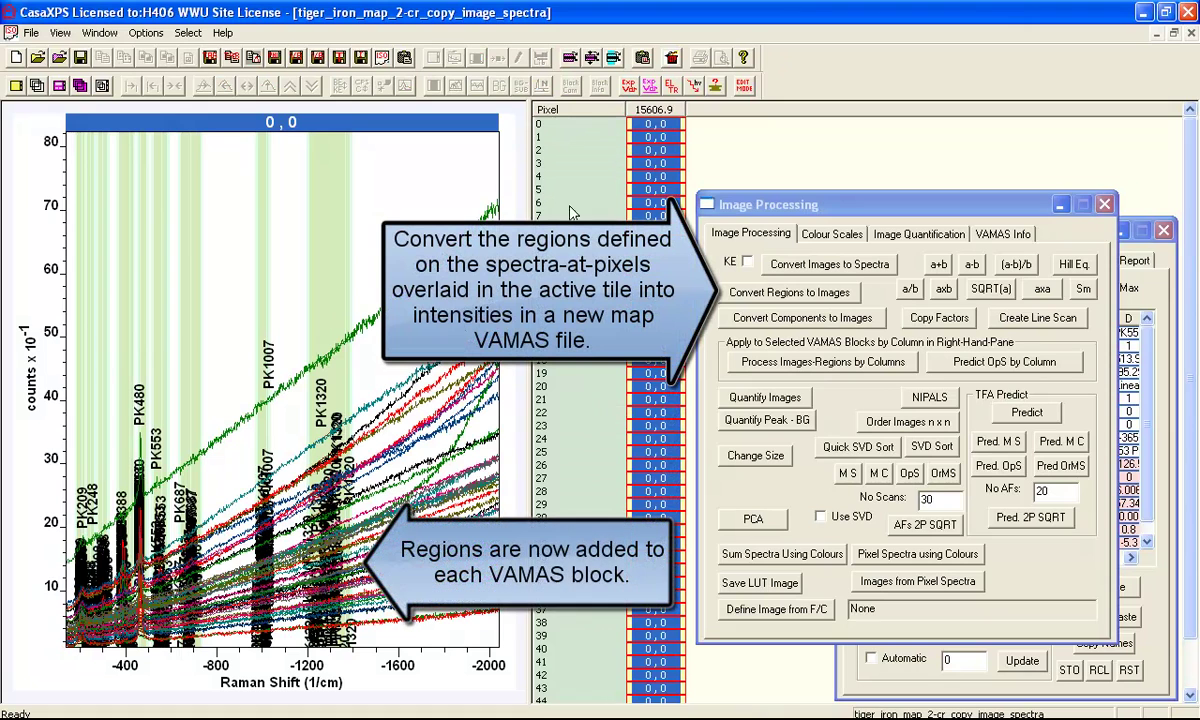
Convert the regions to peak-area maps and overlay PK1320, PK1007 and PK687 in three colours
click(778, 296)
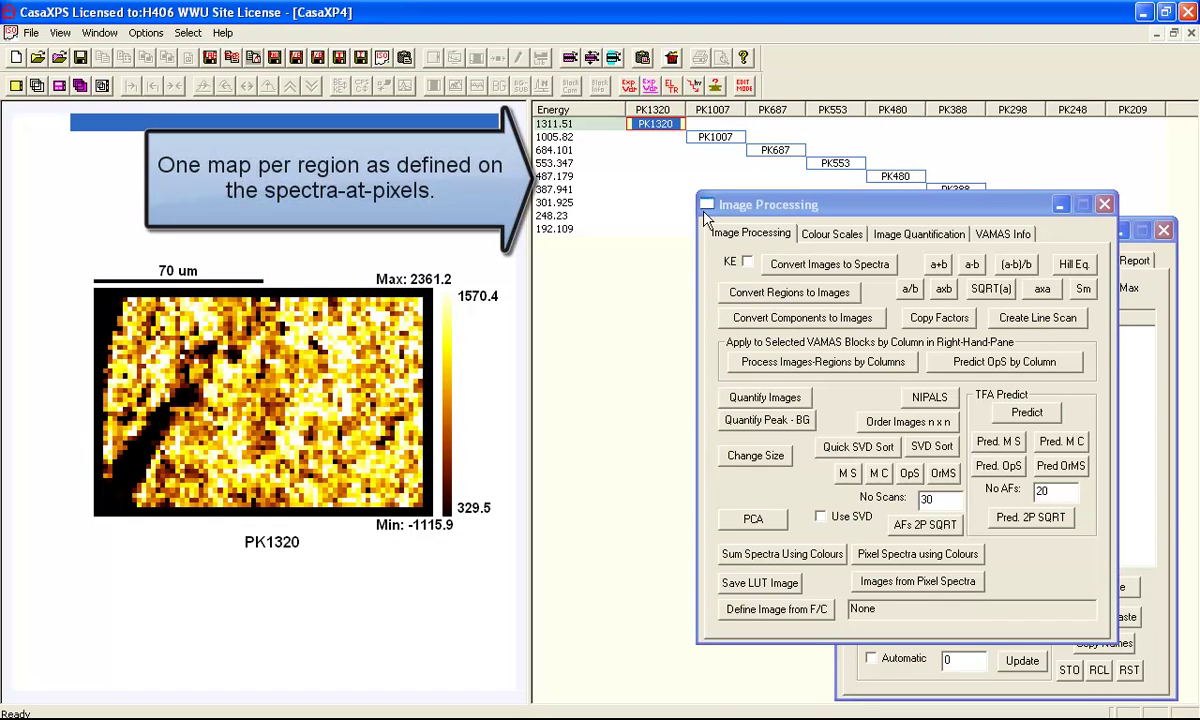
drag(755, 210, 722, 285)
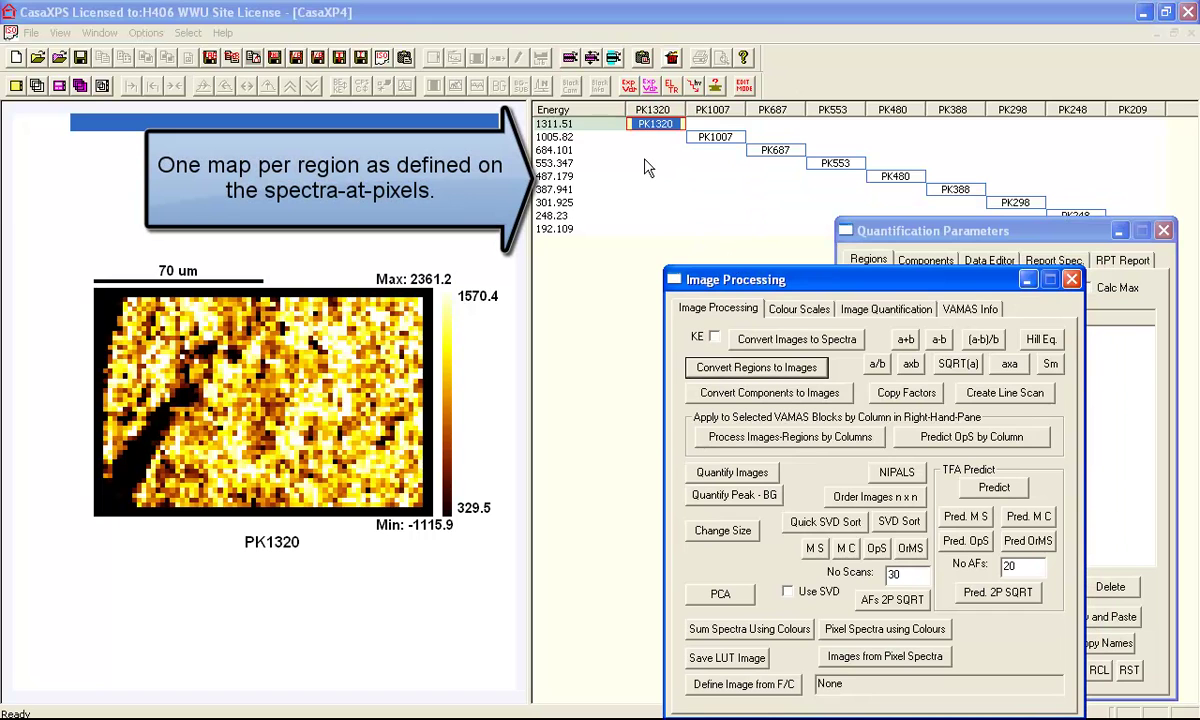
click(565, 109)
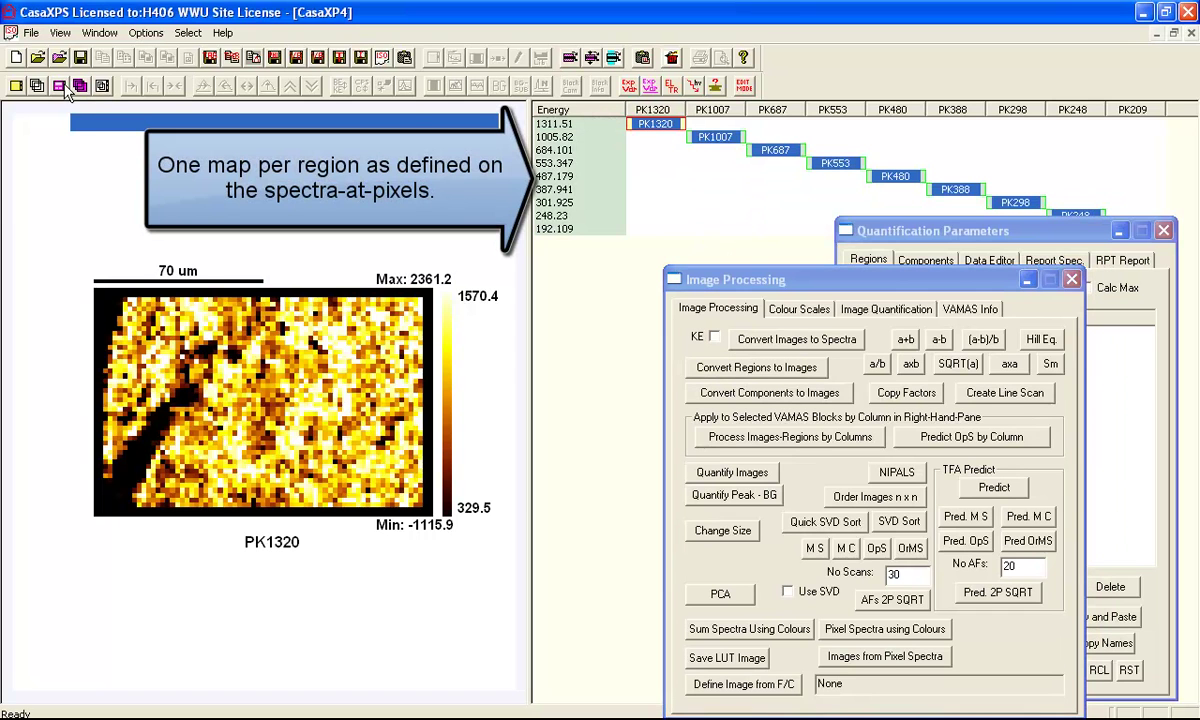
click(33, 85)
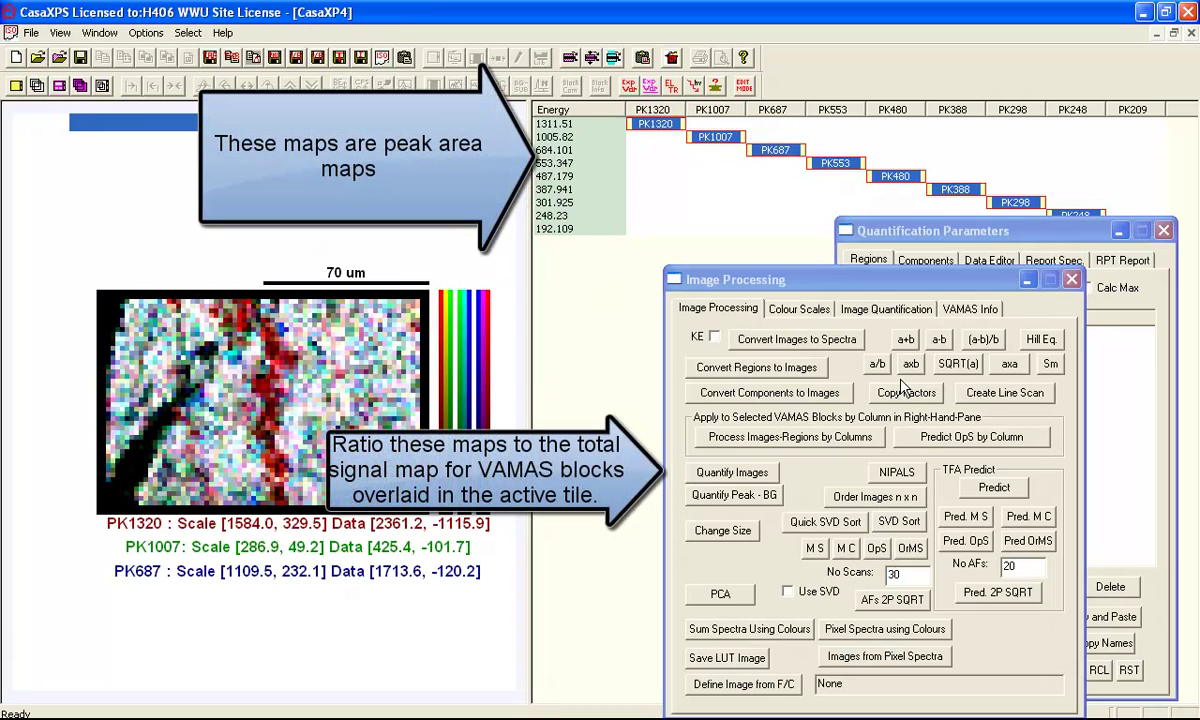
Quantify the peak maps into CasaXP4_AtomicConc and display the PK1320 %At Conc map
click(752, 473)
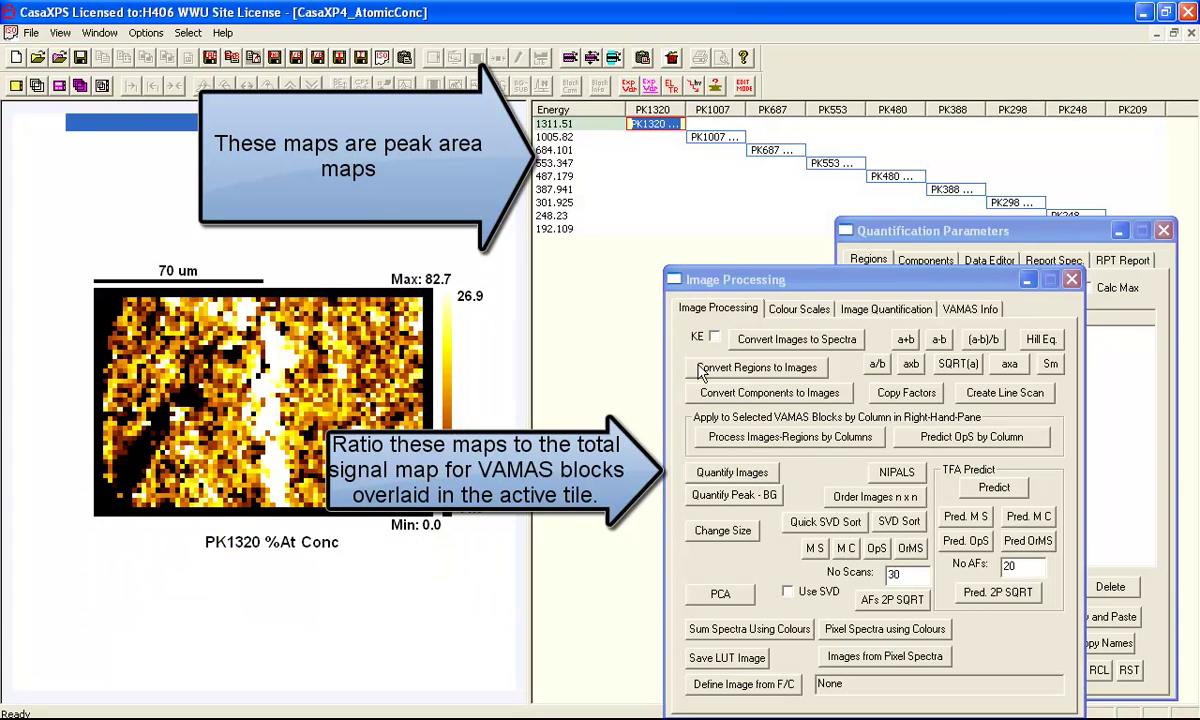
click(646, 124)
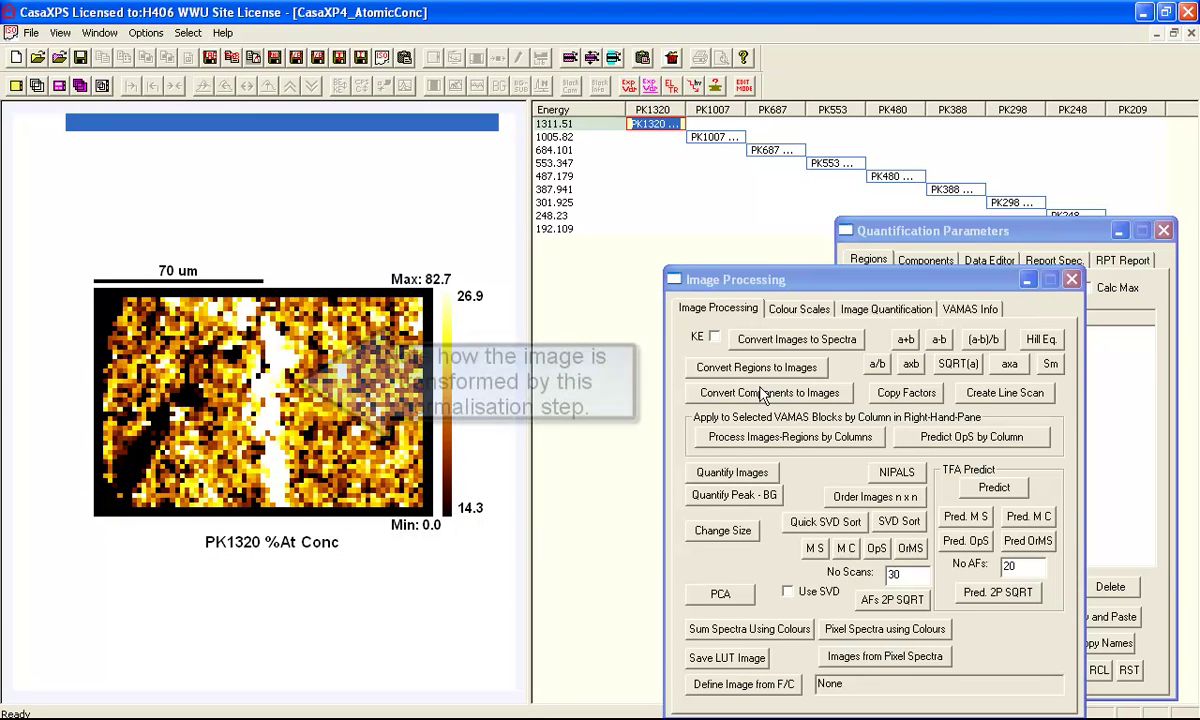
Smooth the PK1320 %At Conc map with seven successive Sm passes
click(1050, 365)
click(1050, 365)
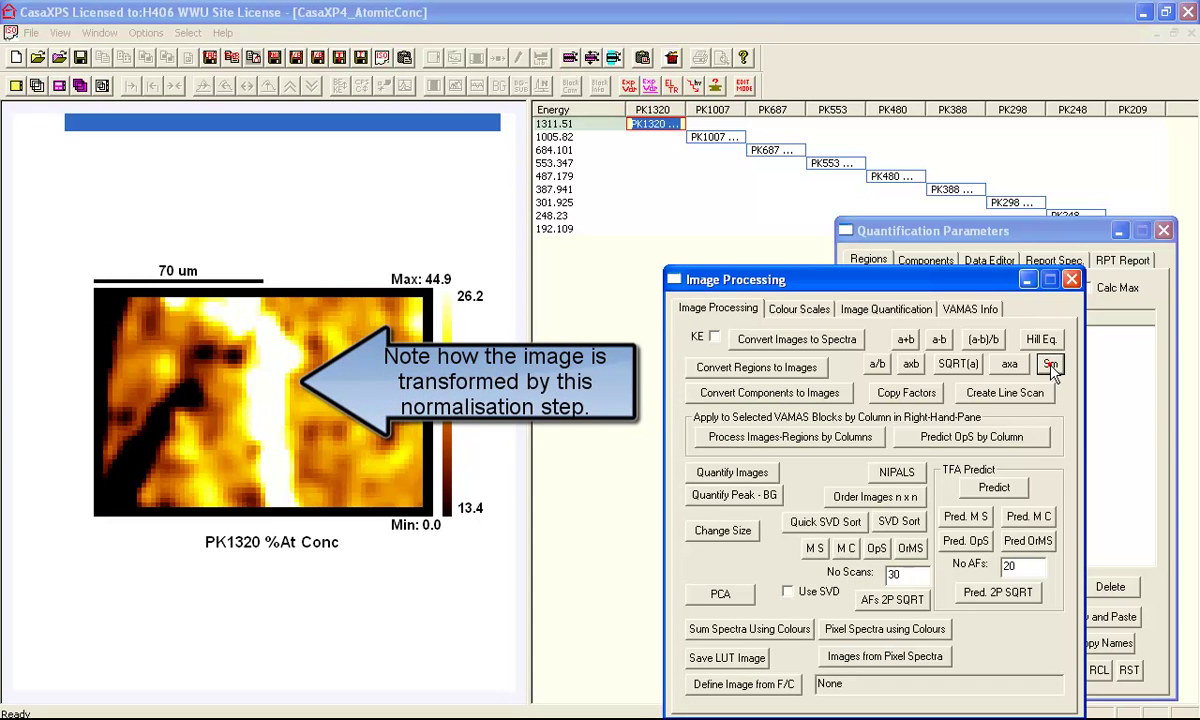
click(1050, 365)
click(1050, 365)
click(1050, 365)
click(1050, 365)
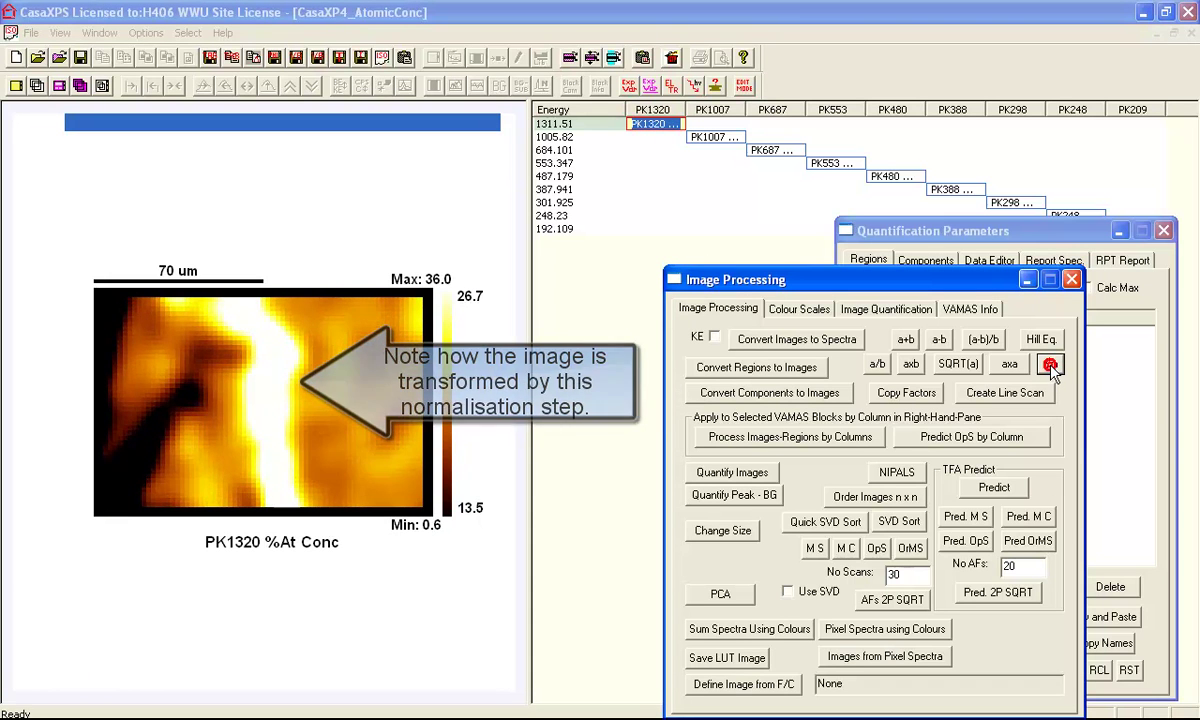
click(1050, 365)
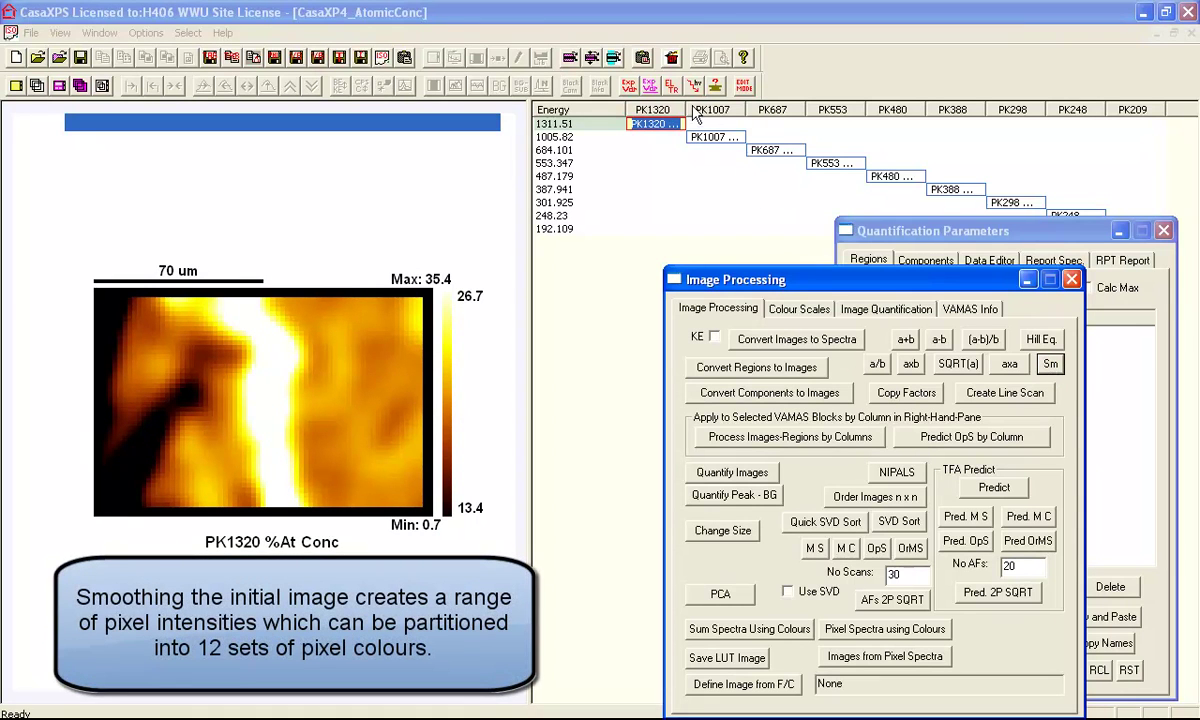
Copy the smoothed map into a new block with Processed Data Only
click(643, 59)
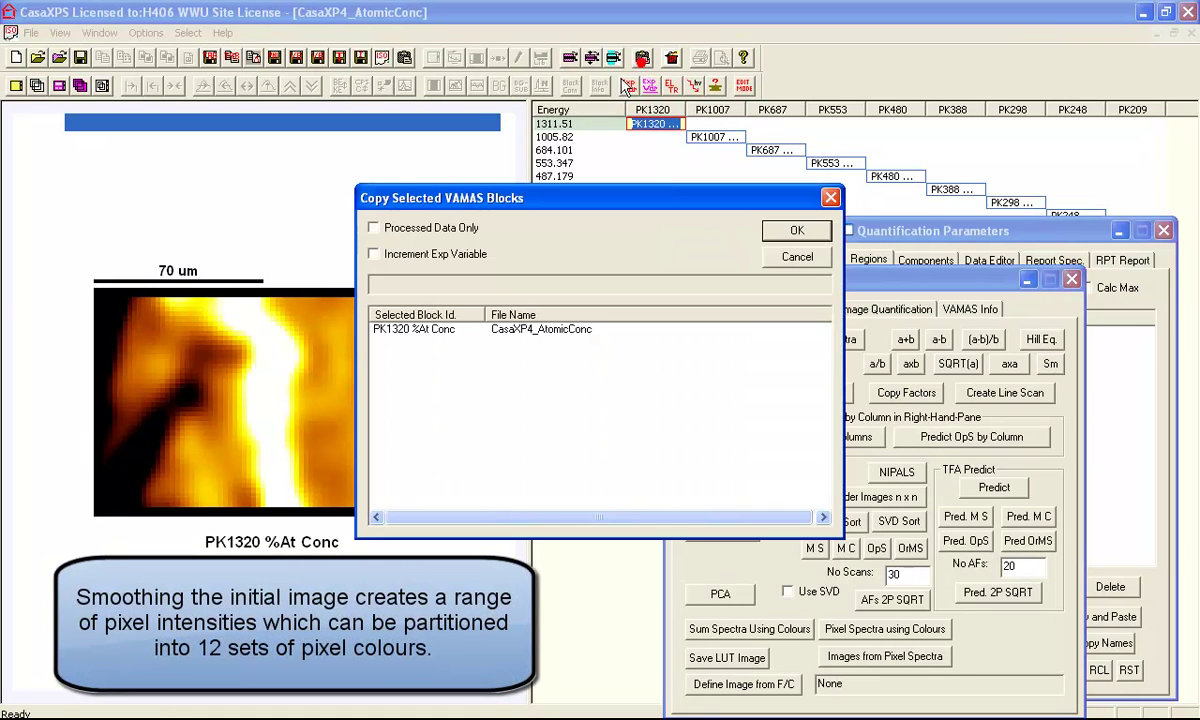
click(374, 228)
click(778, 232)
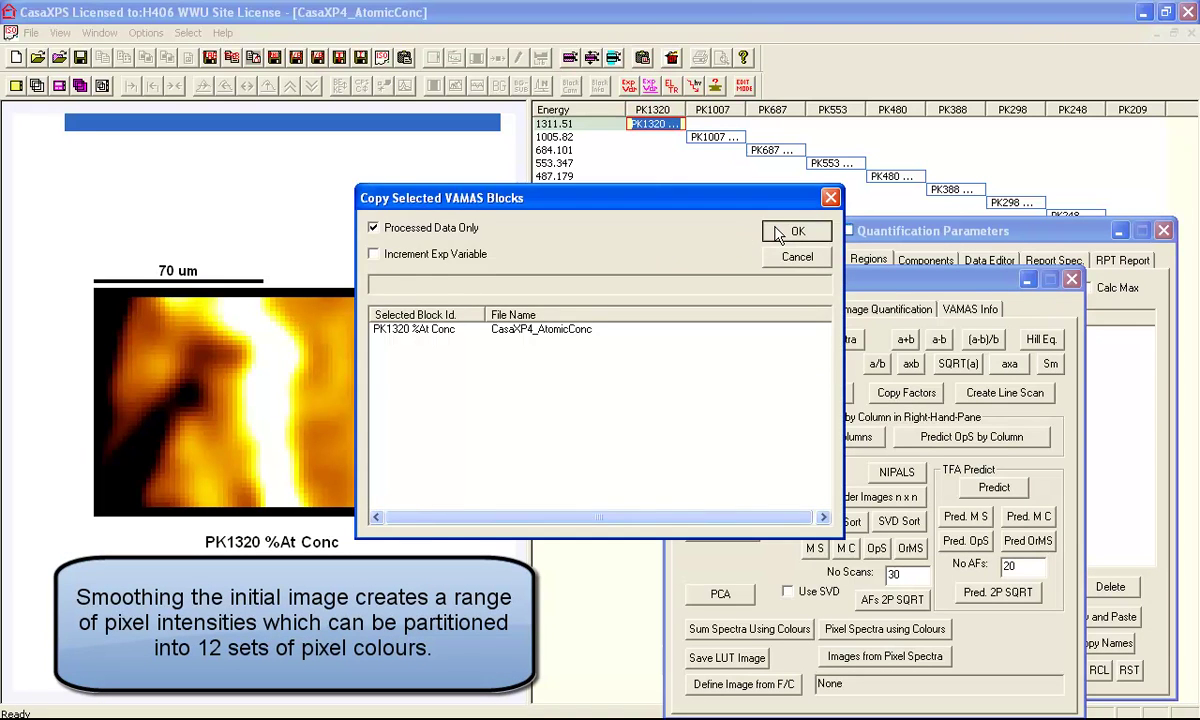
click(640, 242)
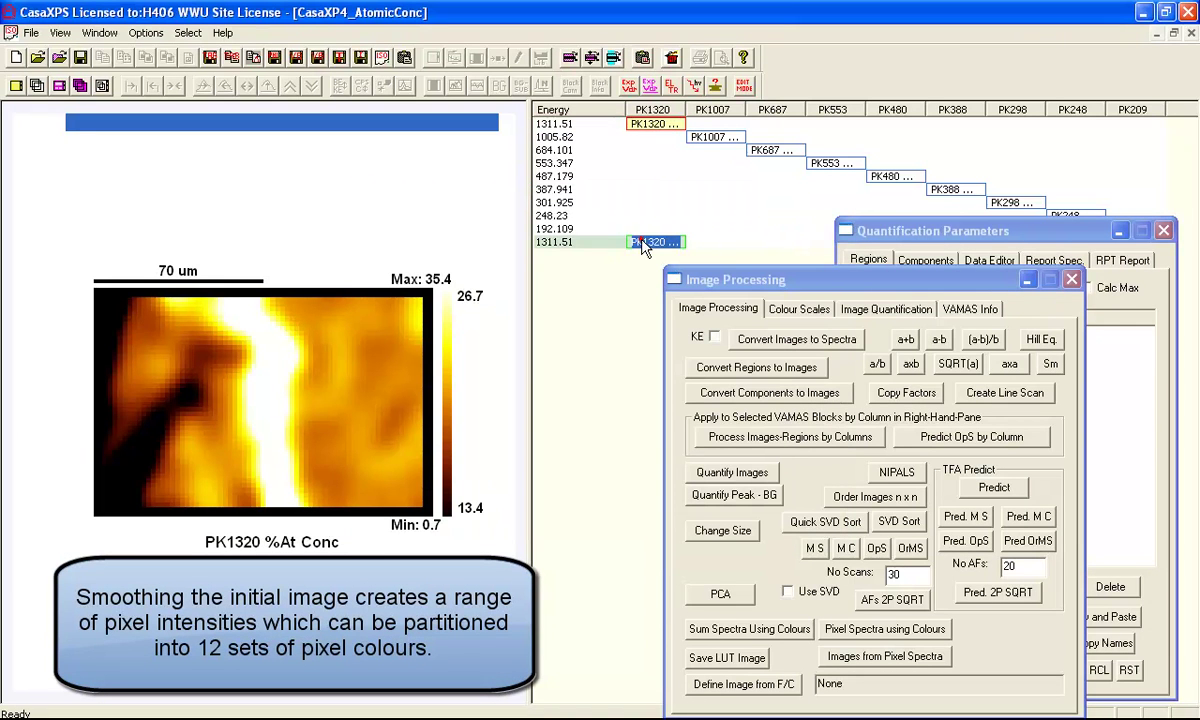
Reset all processing on the original PK1320 map, then display the smoothed copy
click(648, 124)
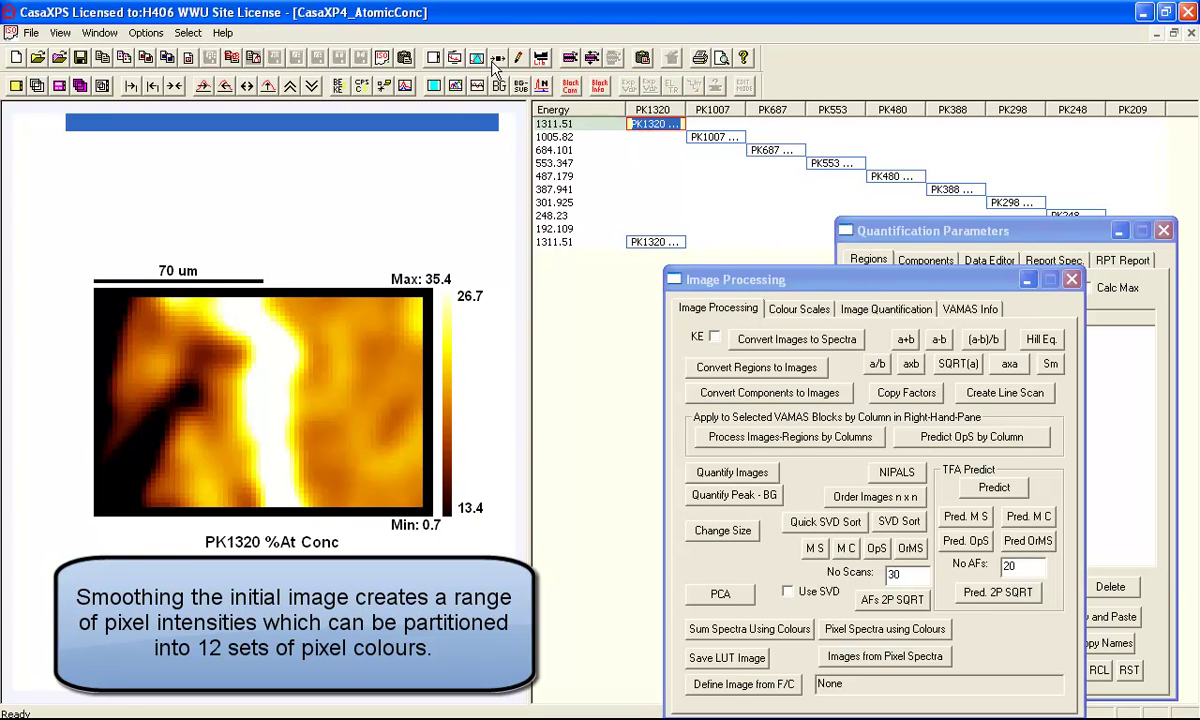
click(465, 57)
click(622, 445)
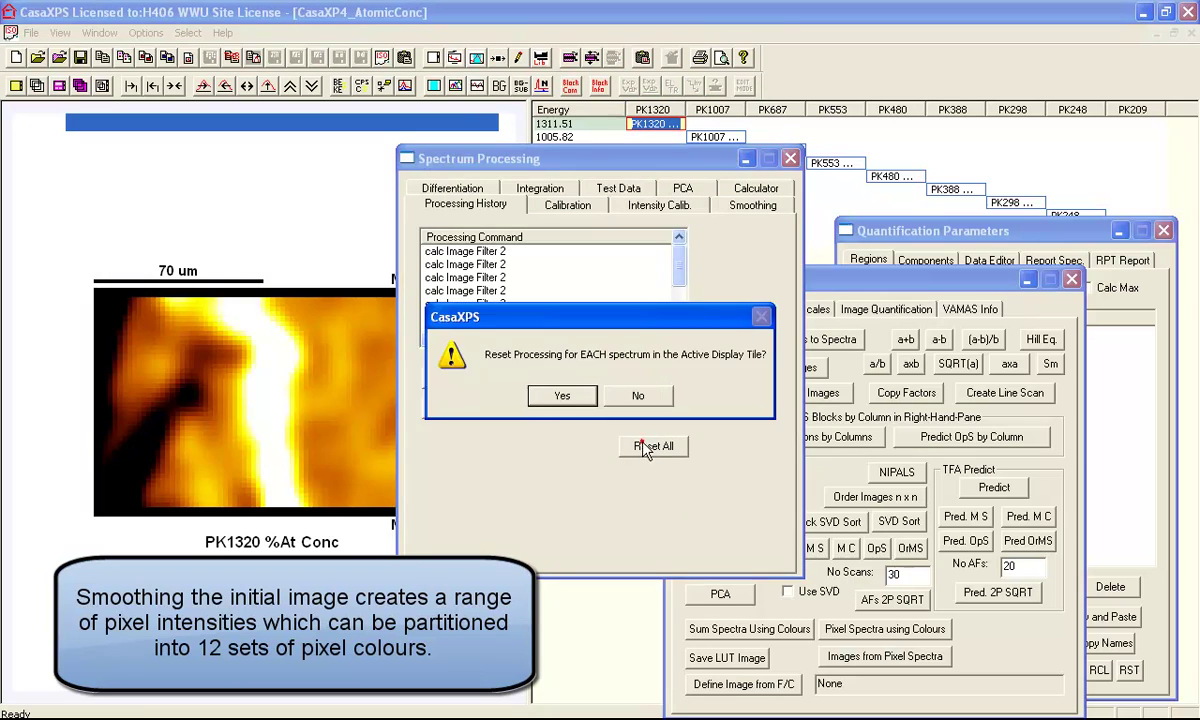
click(548, 396)
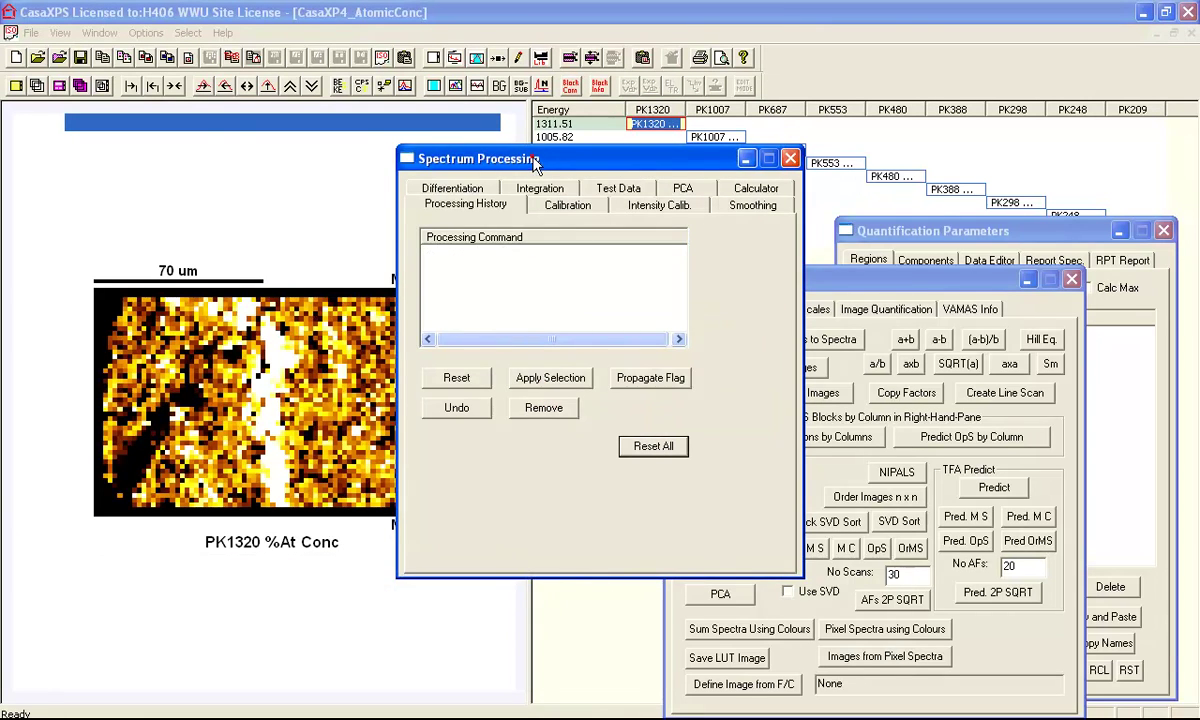
drag(536, 163, 867, 268)
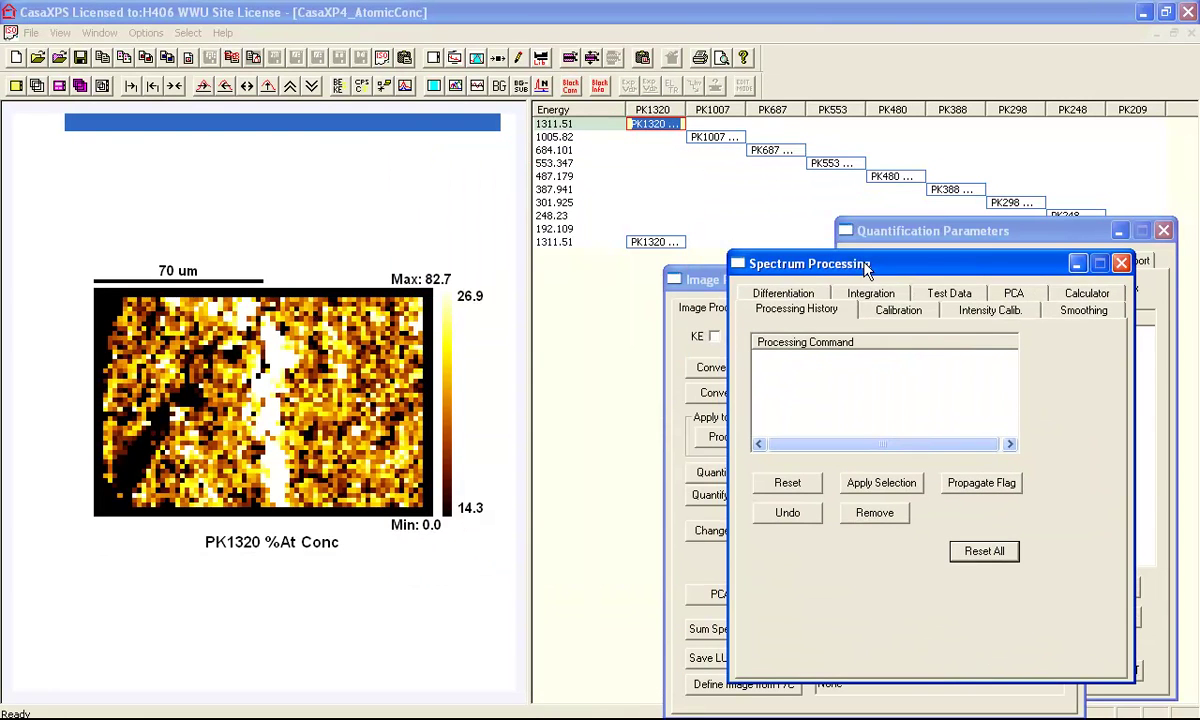
click(1120, 263)
click(660, 243)
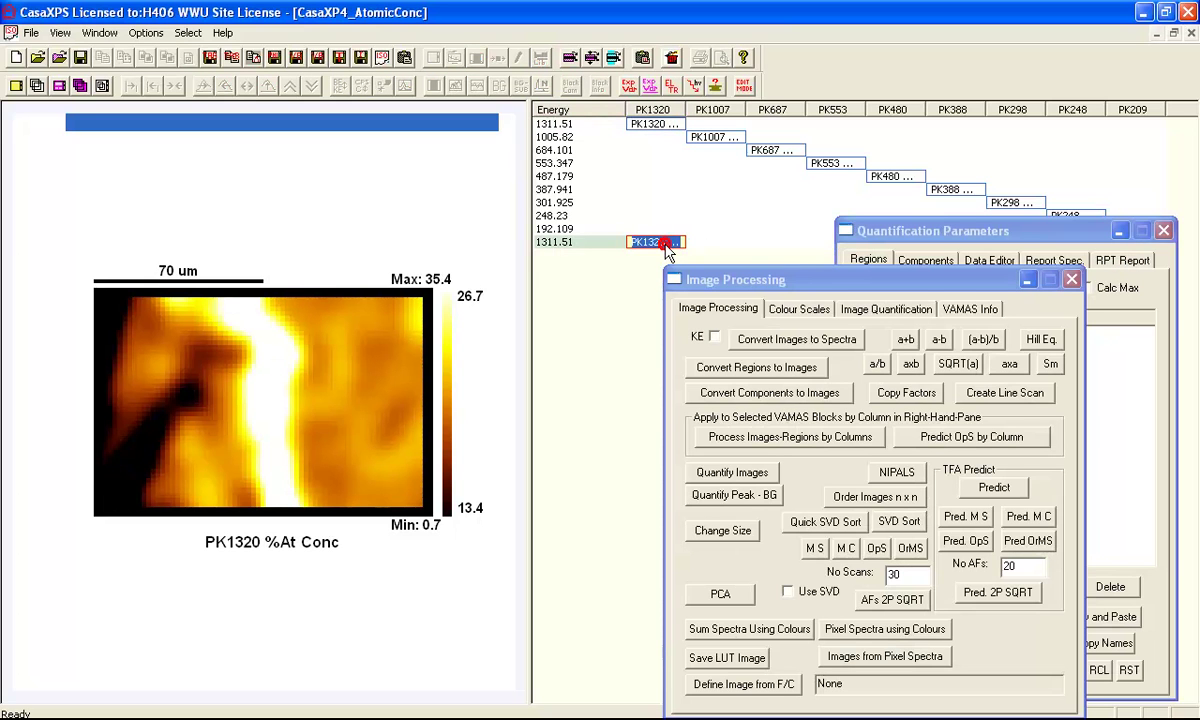
Colour the PK1320 map with 12 false-colour intervals over the marked intensity range
click(797, 308)
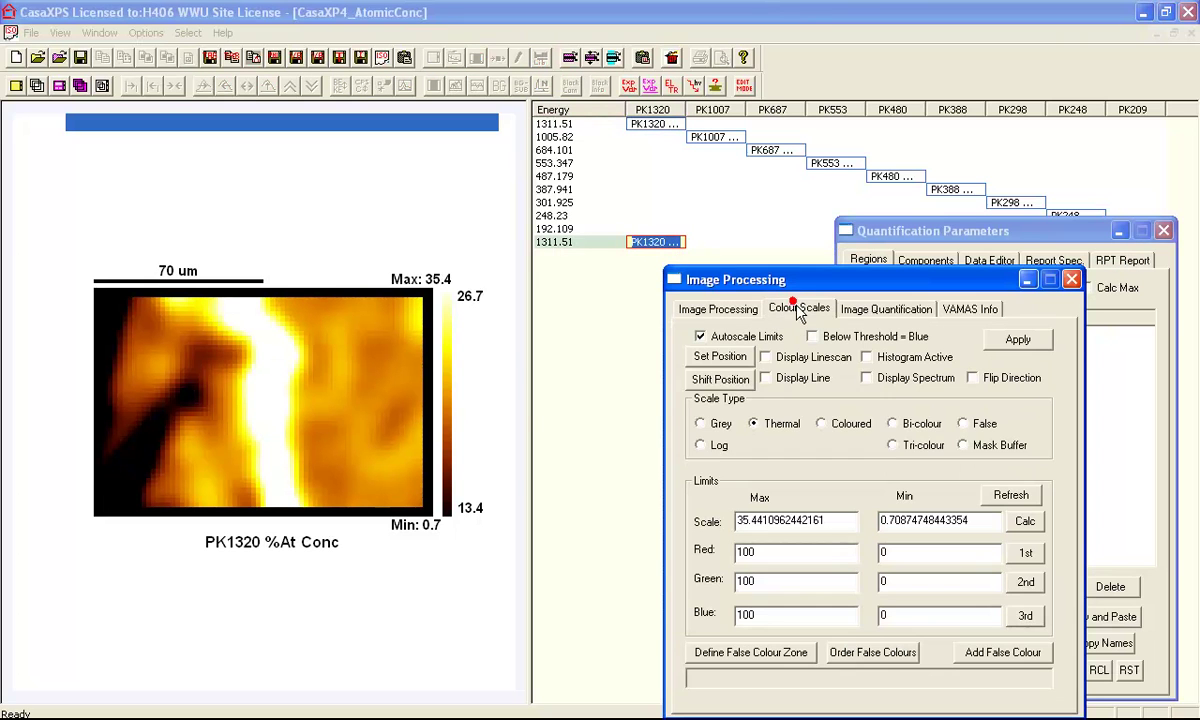
click(962, 423)
click(1010, 340)
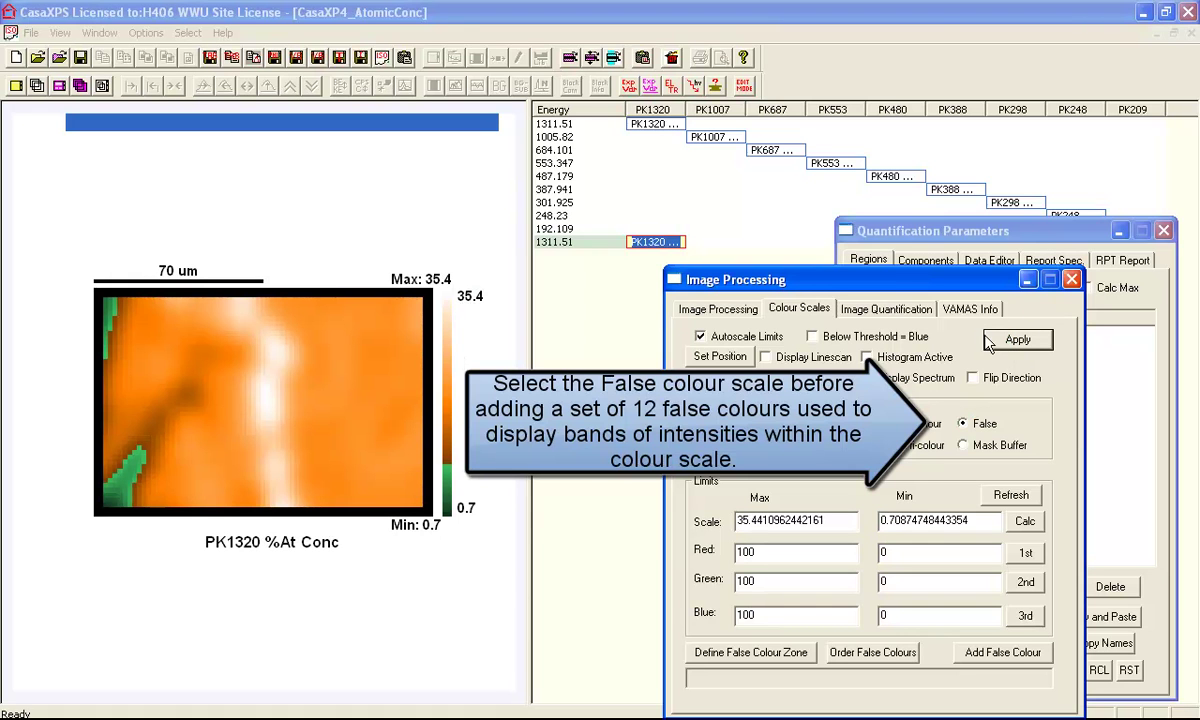
drag(455, 526, 442, 284)
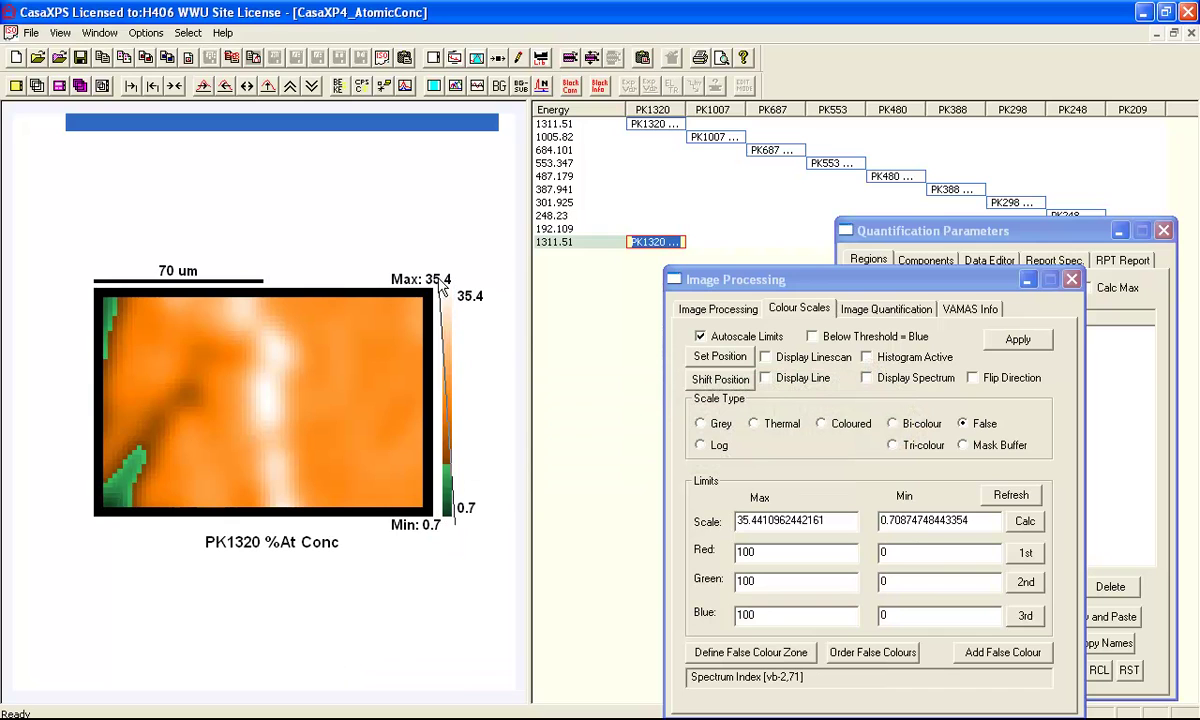
click(988, 652)
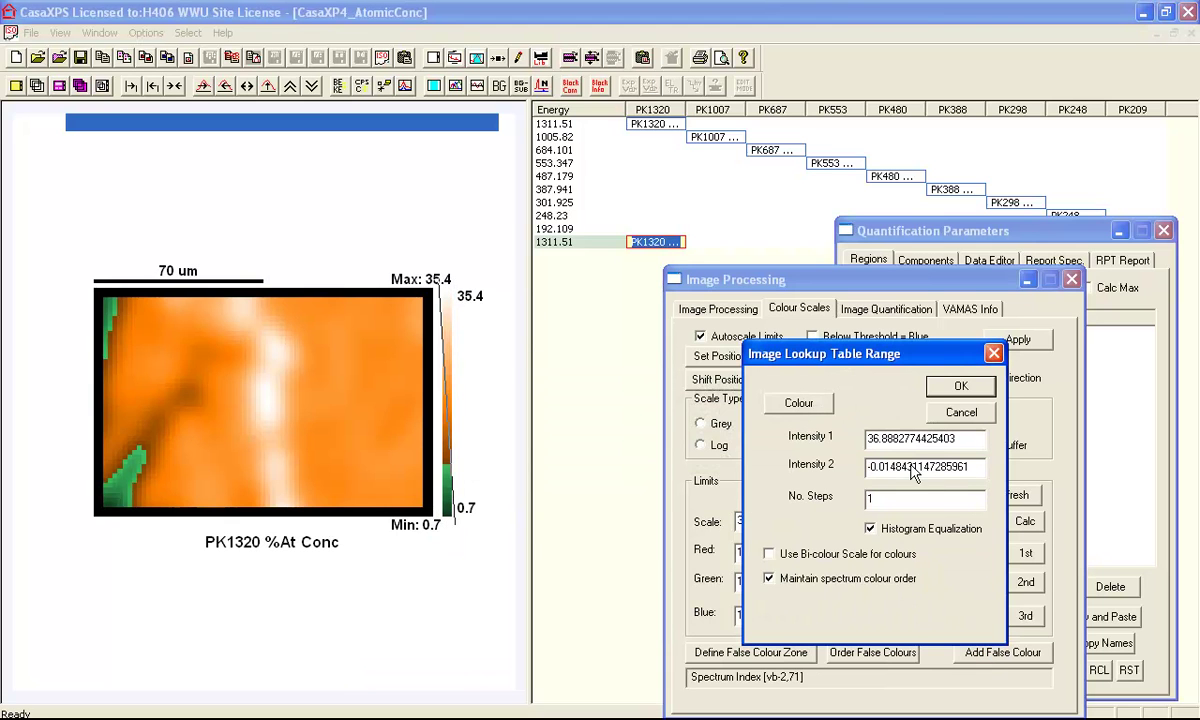
double_click(868, 498)
text(12)
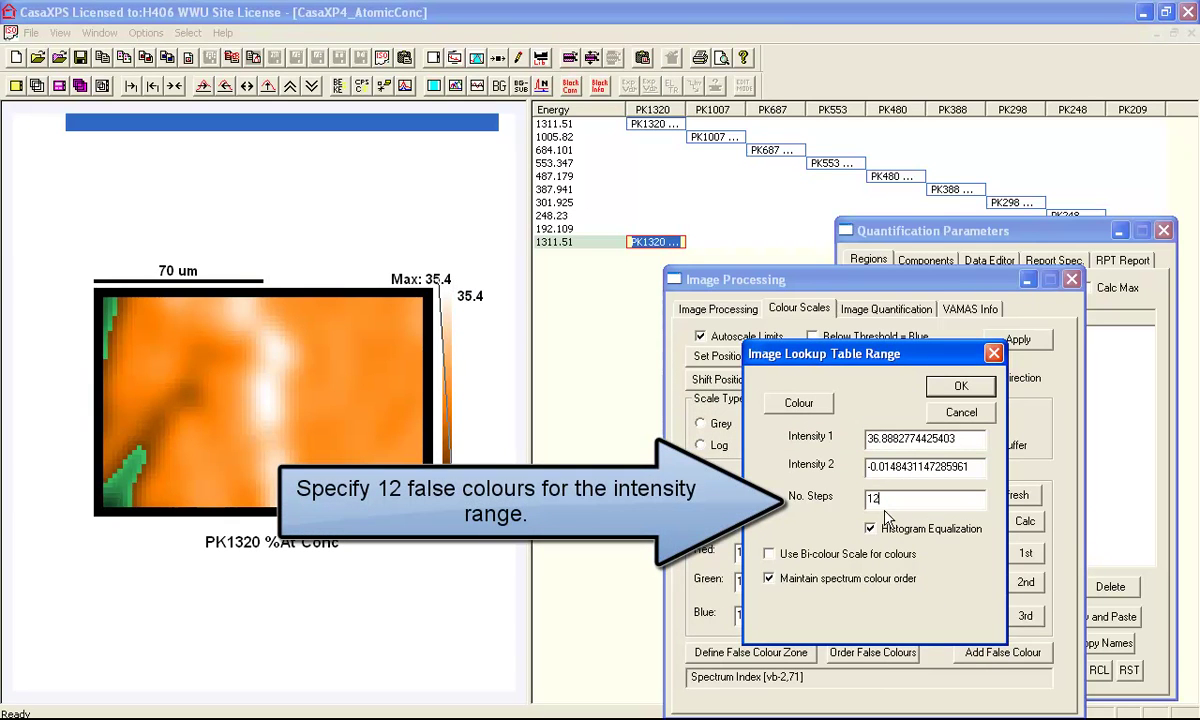
click(952, 386)
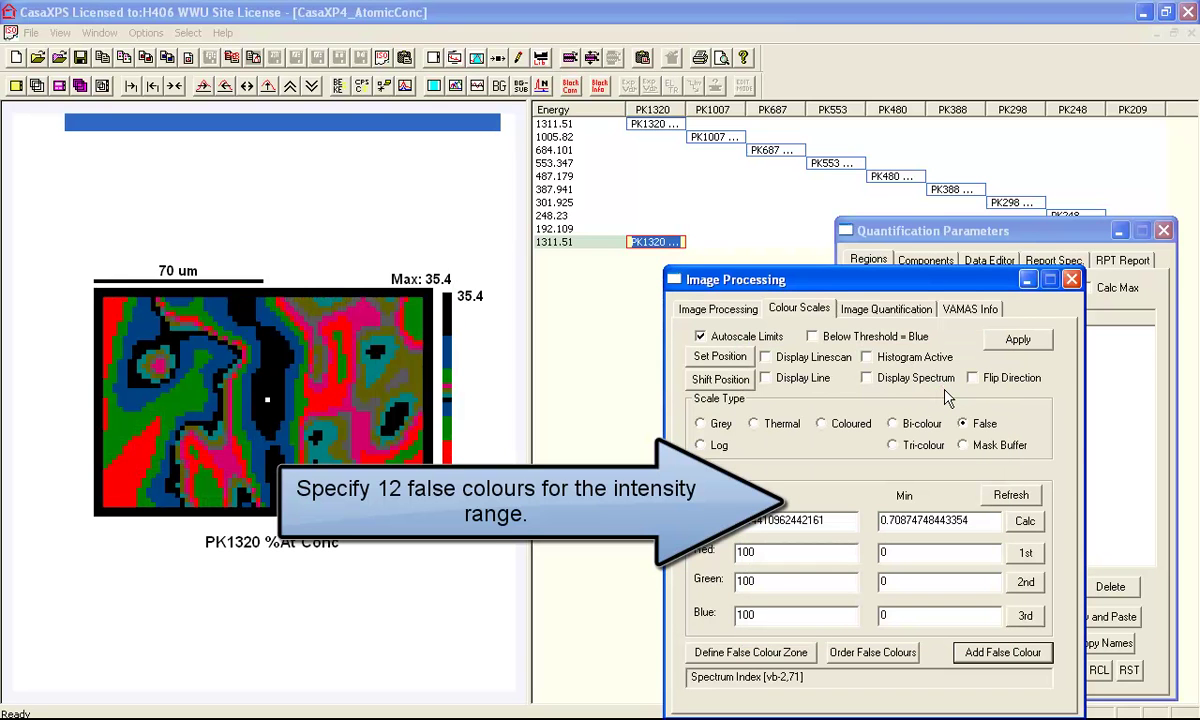
Smooth the map to 0.9–34.9 and define it as the image from false colour
click(718, 310)
click(1046, 363)
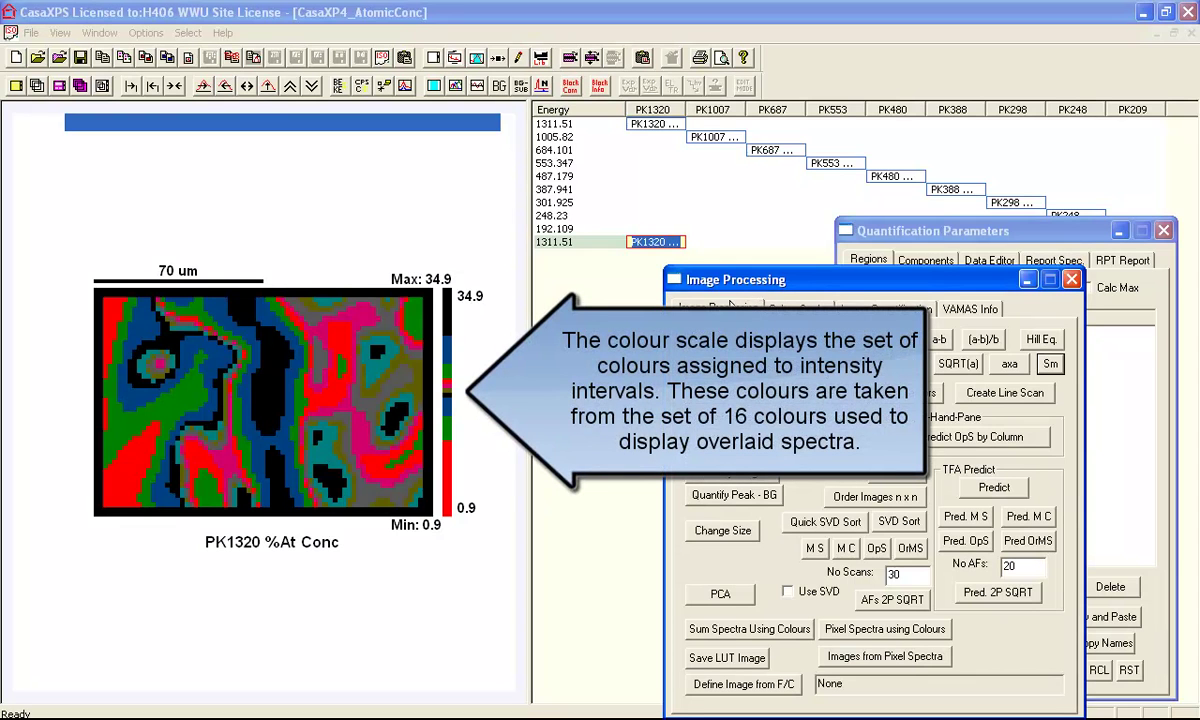
click(736, 688)
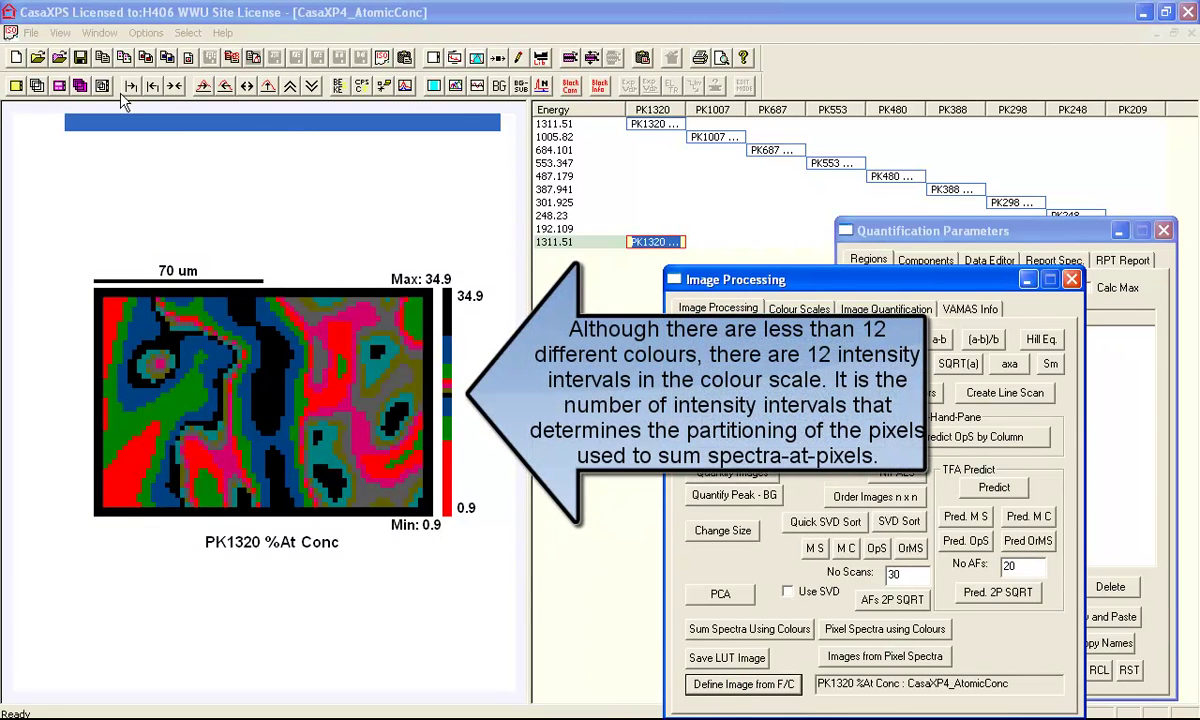
Convert the Raman image to spectra, sum them by colour into 12 LUT spectra, and overlay them
click(99, 32)
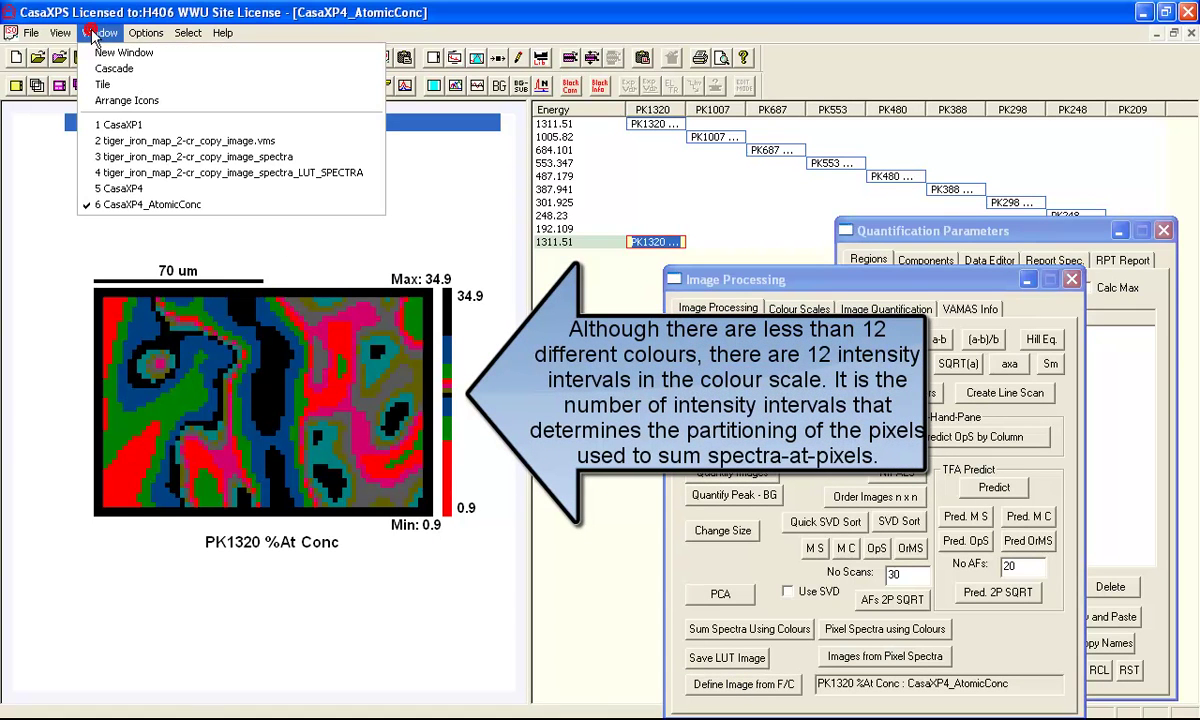
click(107, 140)
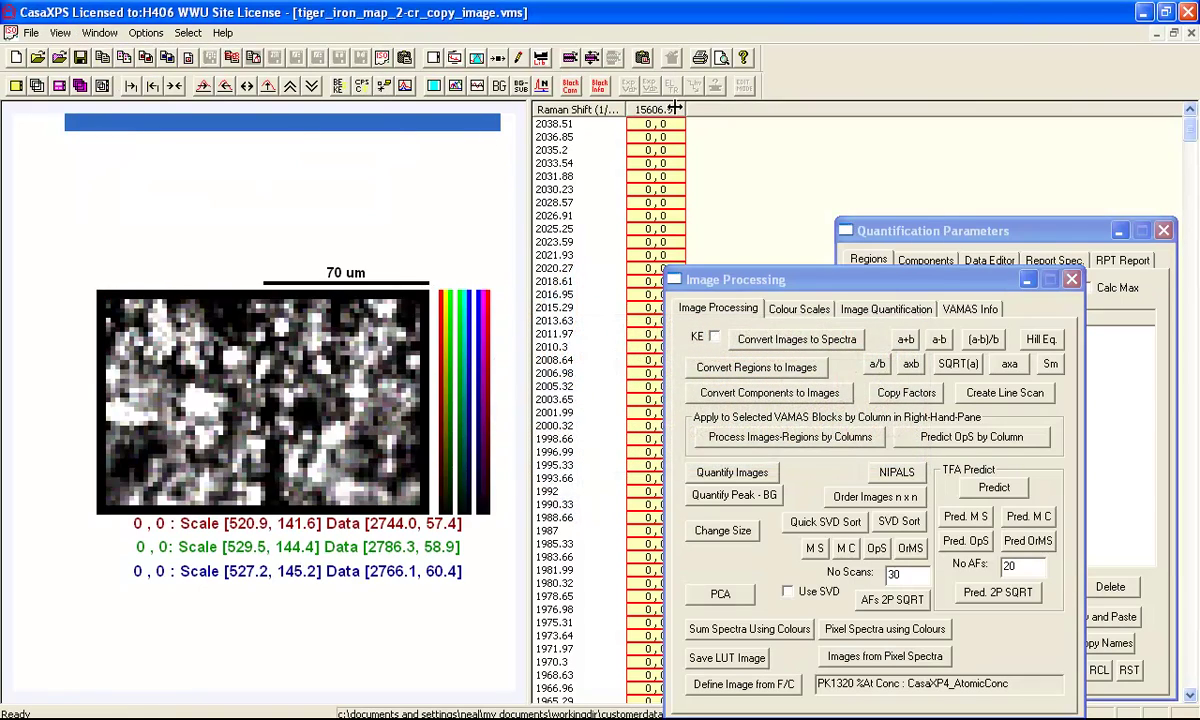
click(762, 340)
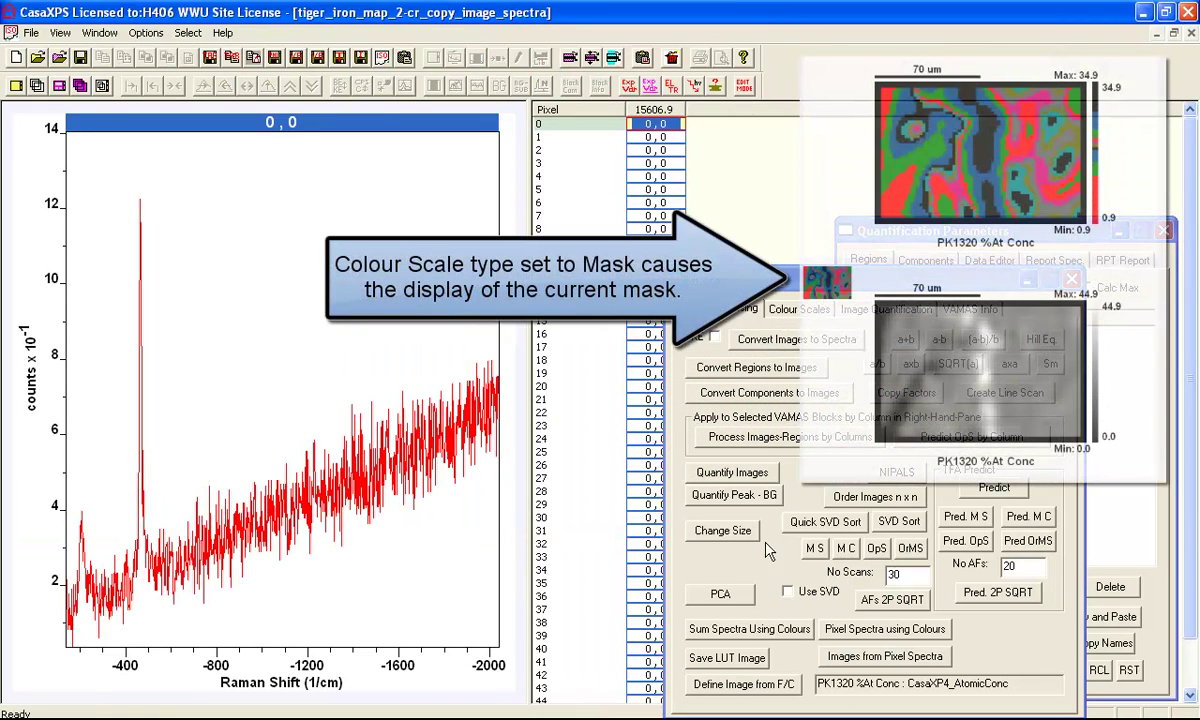
click(732, 630)
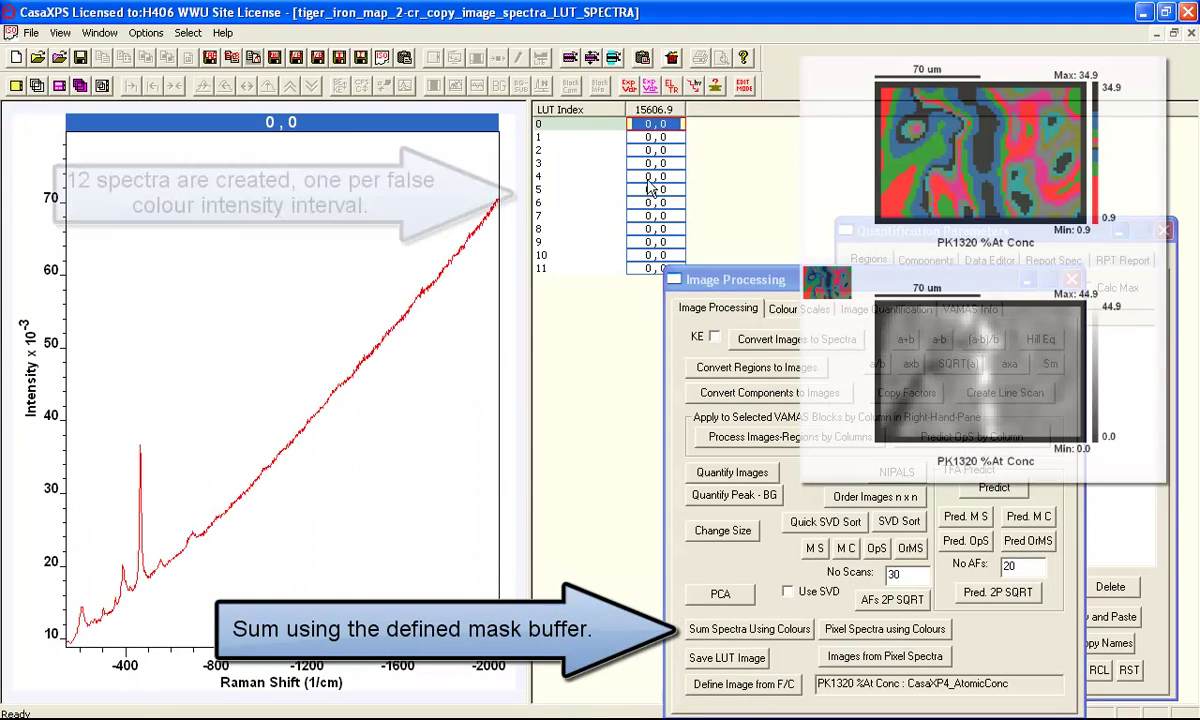
drag(716, 281, 780, 255)
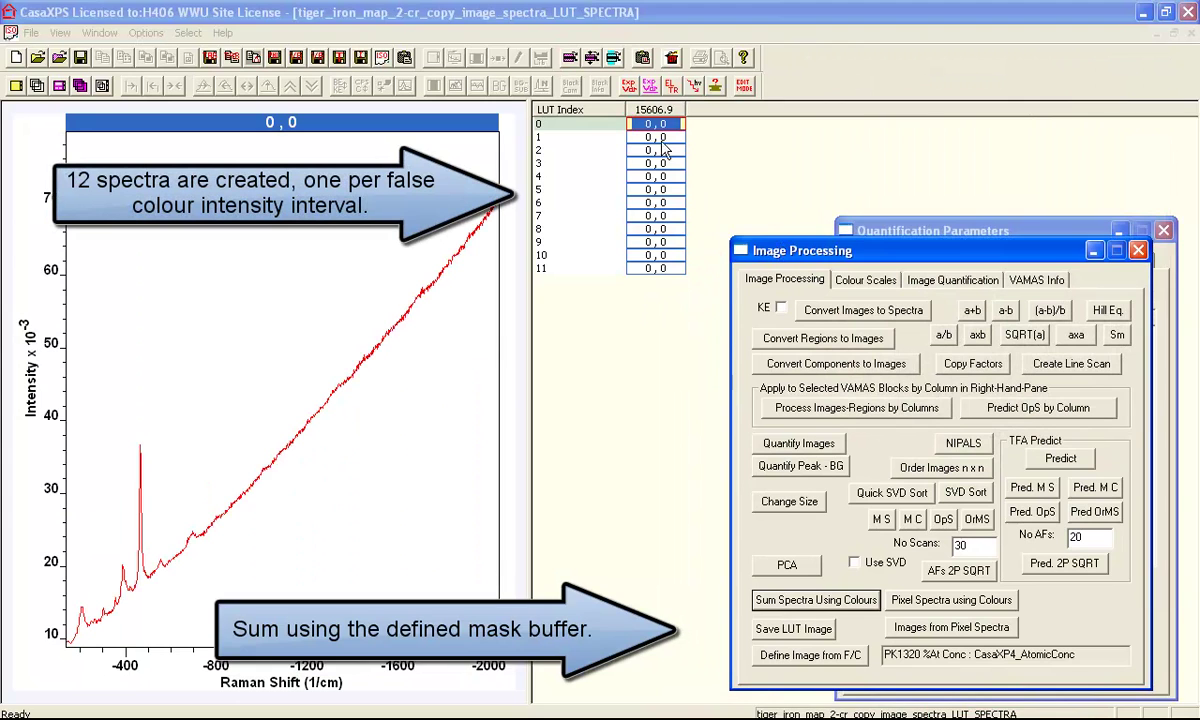
click(562, 106)
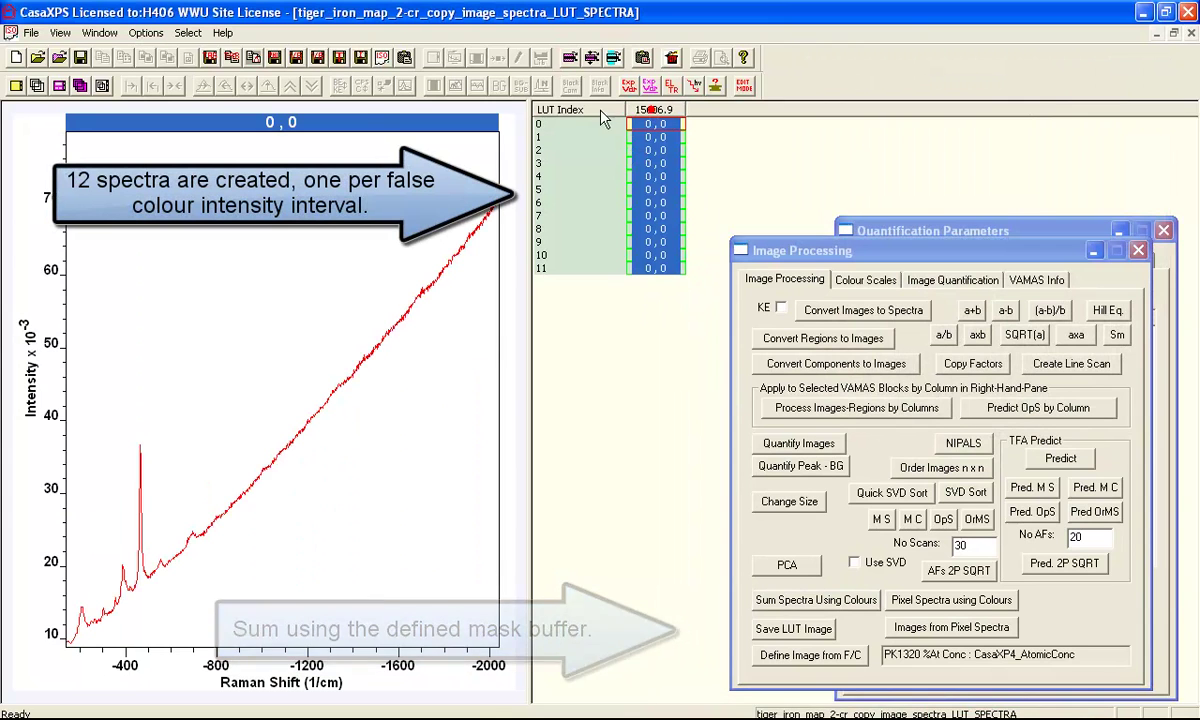
click(36, 85)
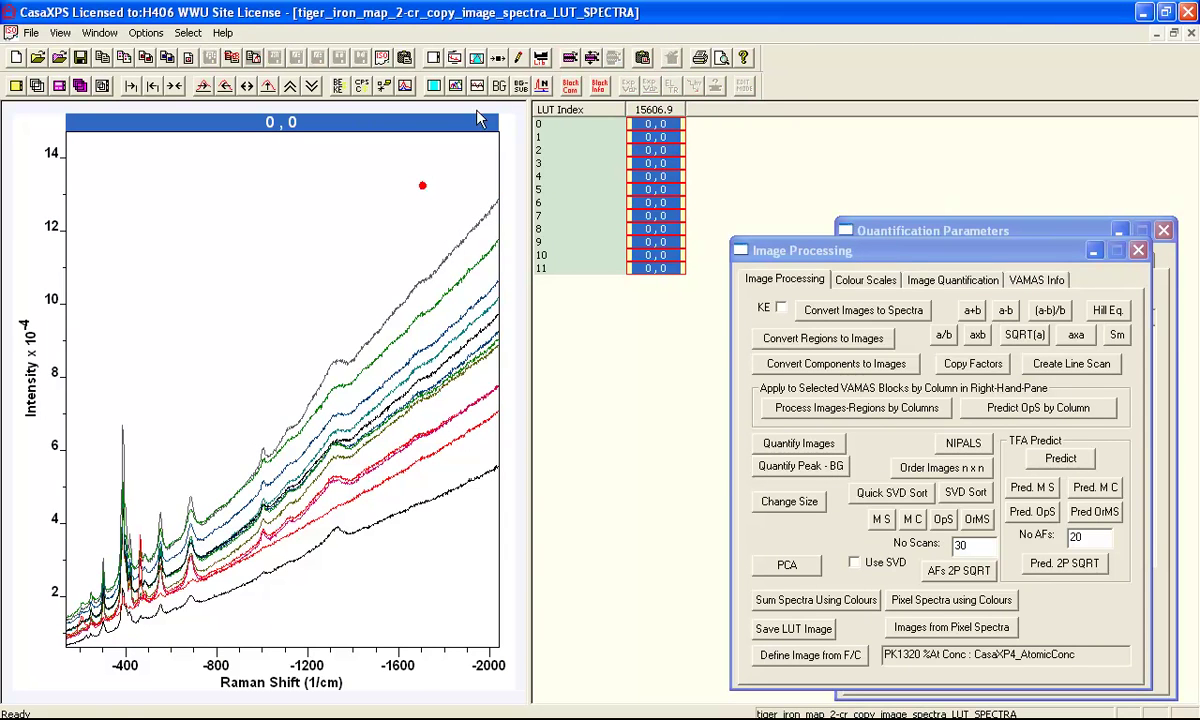
Run PCA on the 12 LUT spectra and step through the generated factor spectra
click(476, 57)
drag(567, 162, 855, 210)
click(976, 235)
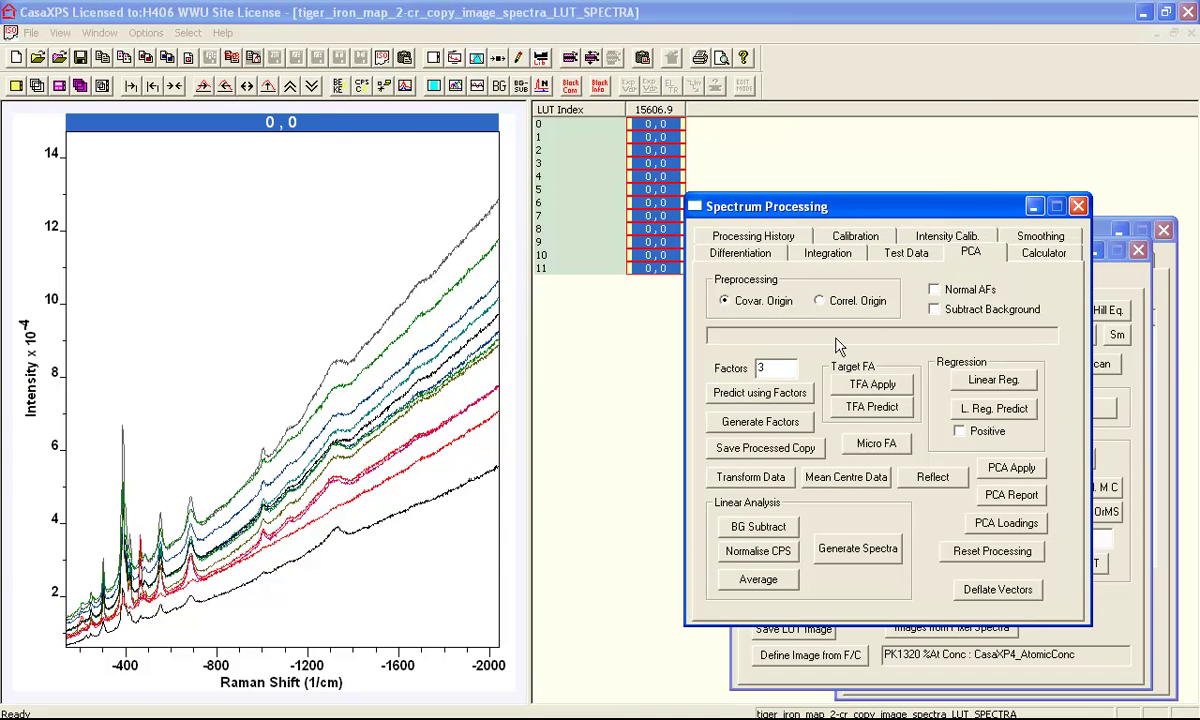
double_click(775, 370)
text(12)
click(758, 422)
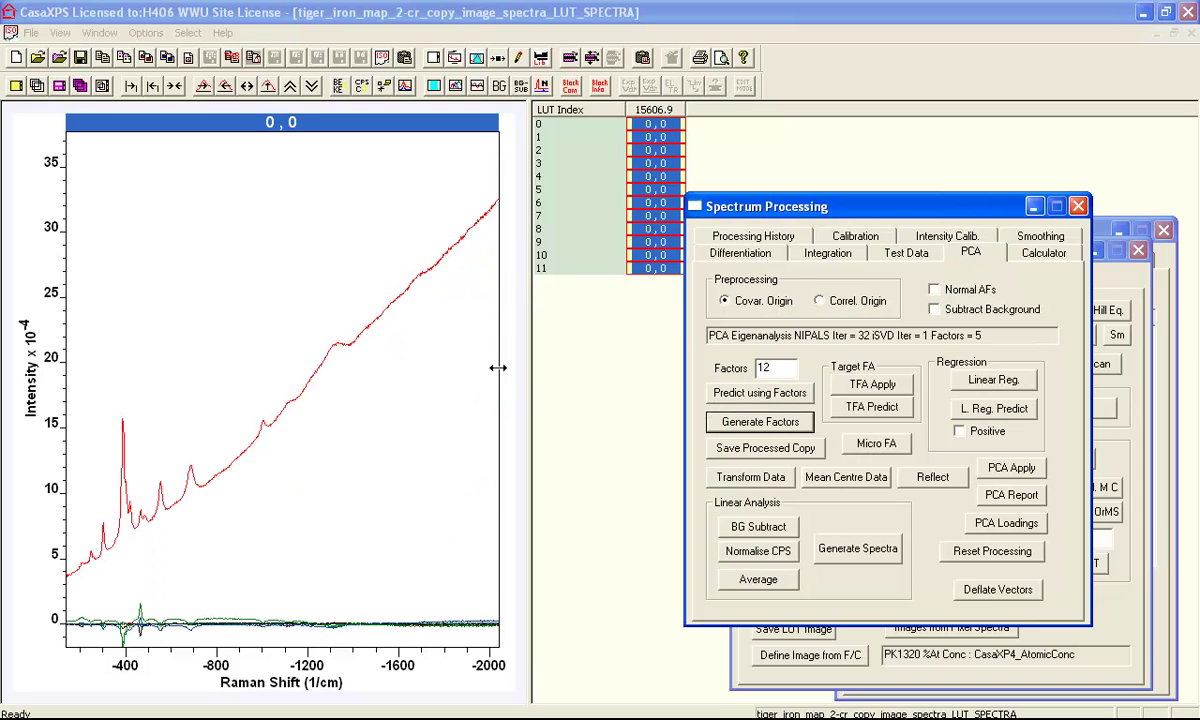
click(662, 124)
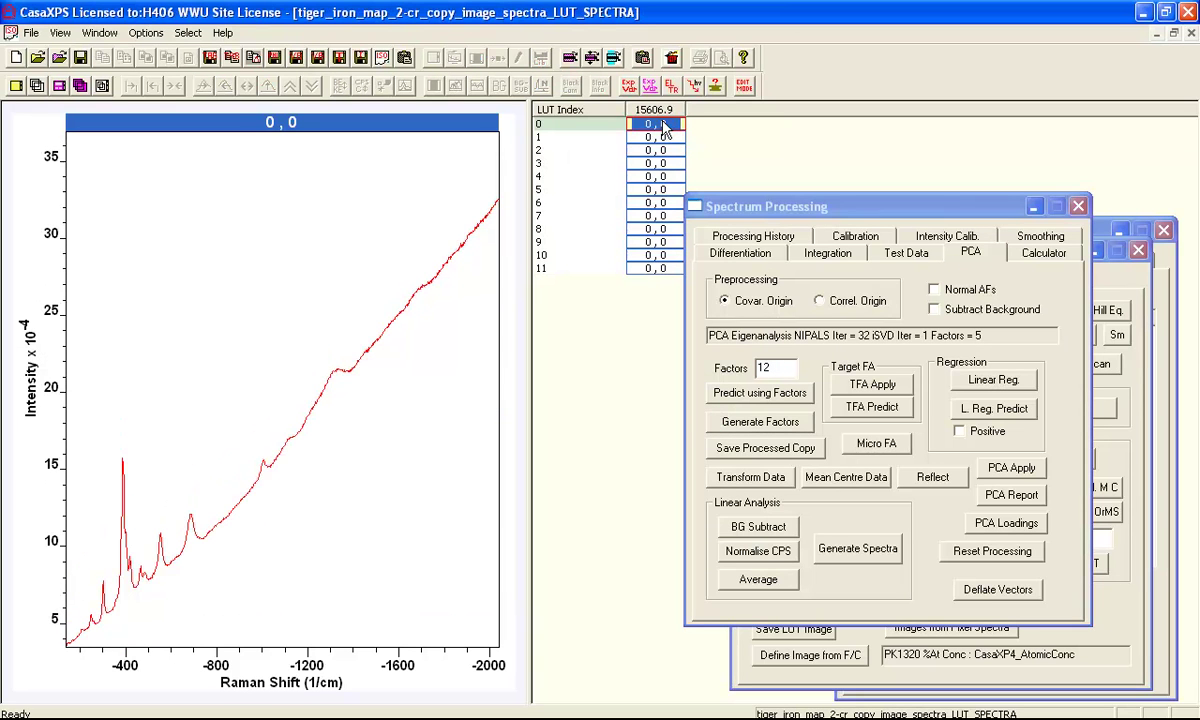
key(Down)
key(Down)
key(Down)
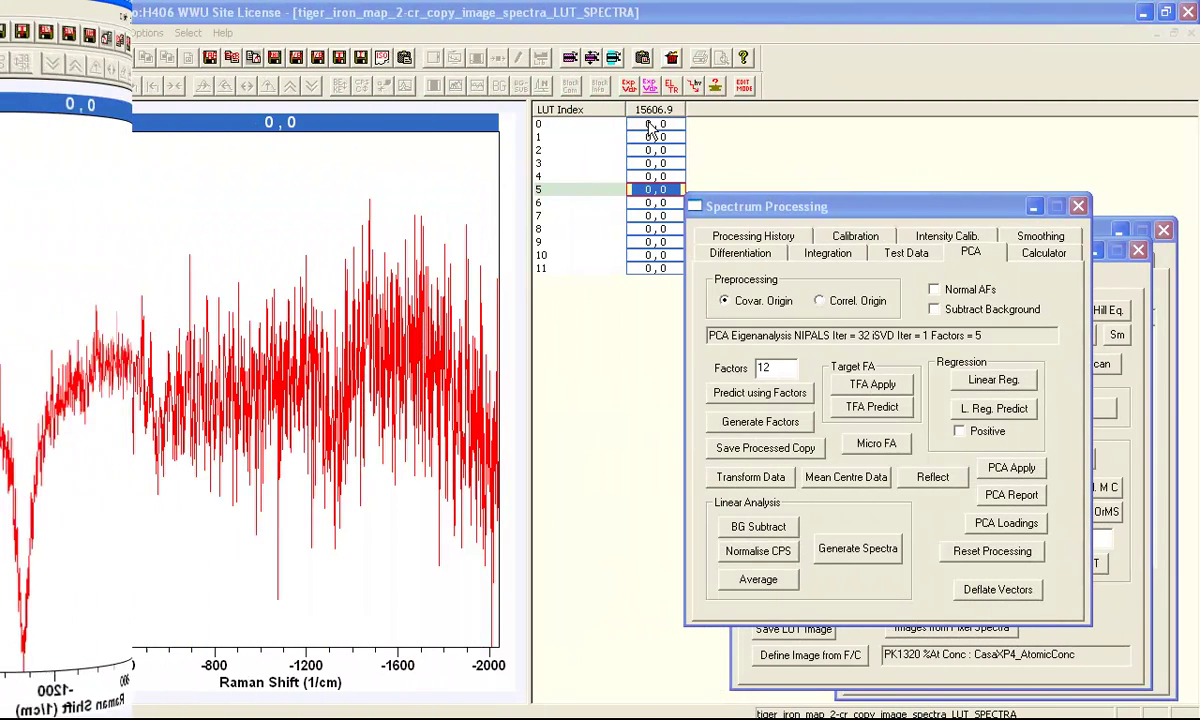
Reset the PCA processing on the LUT spectra and select LUT spectra 0 and 1
click(648, 110)
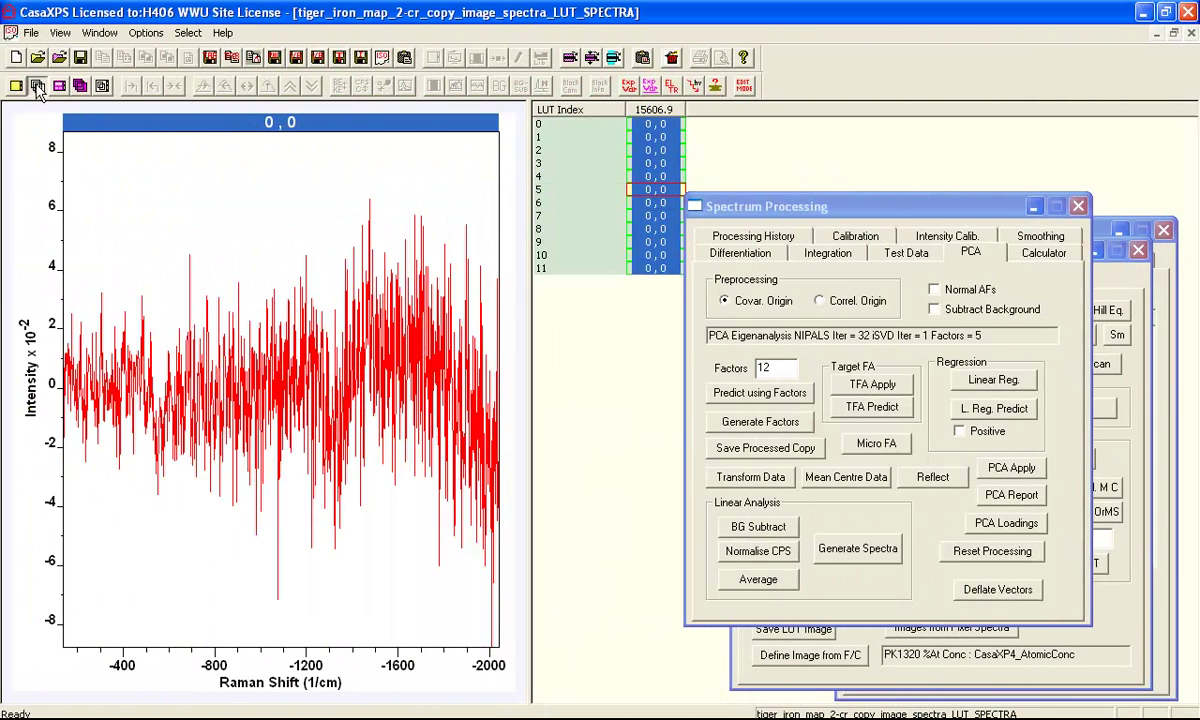
click(37, 88)
click(945, 552)
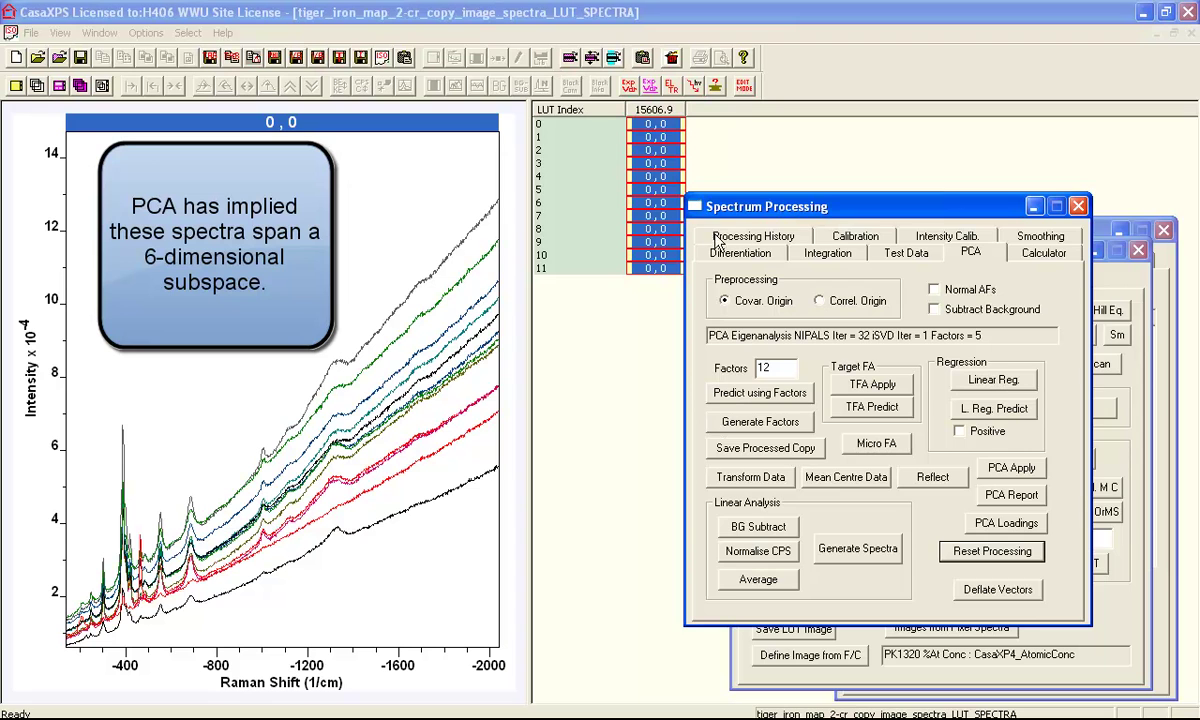
drag(730, 206, 790, 208)
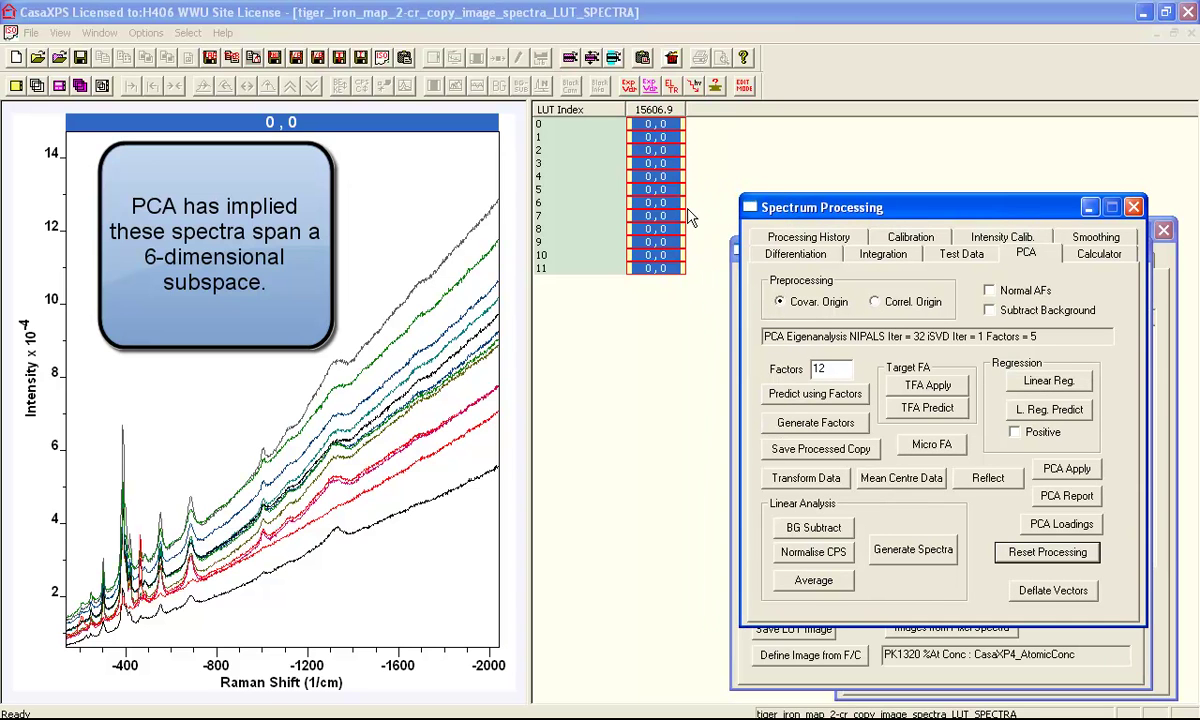
click(651, 125)
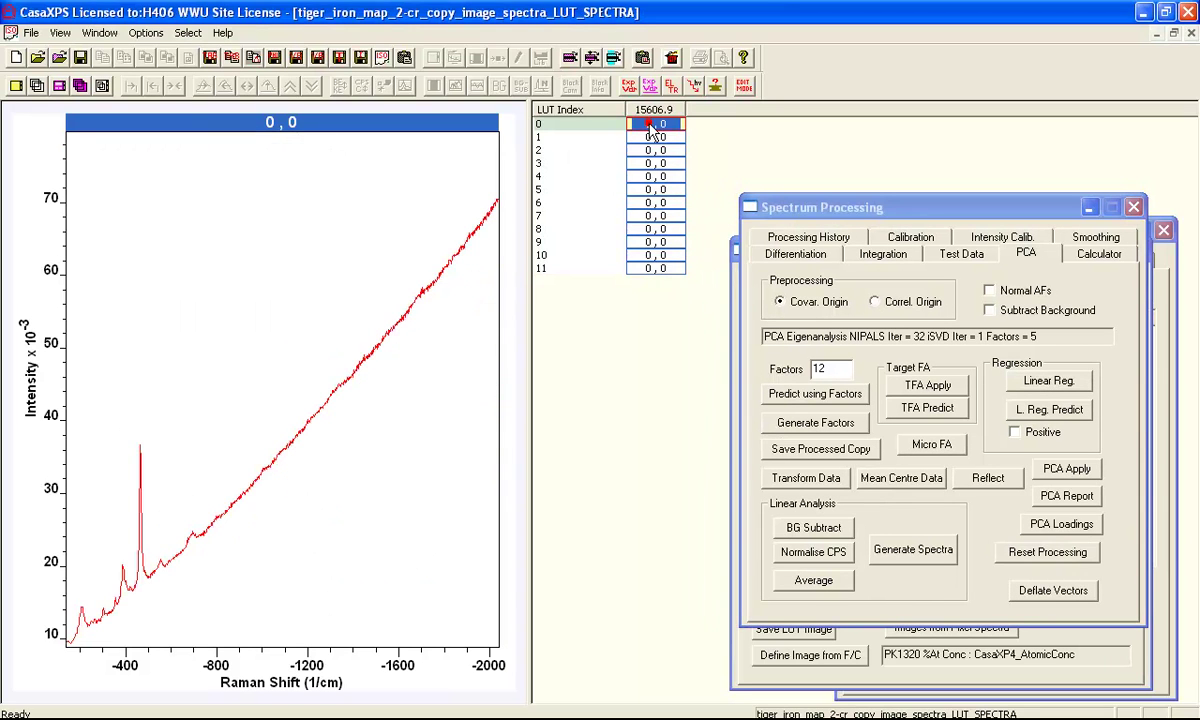
key(Down)
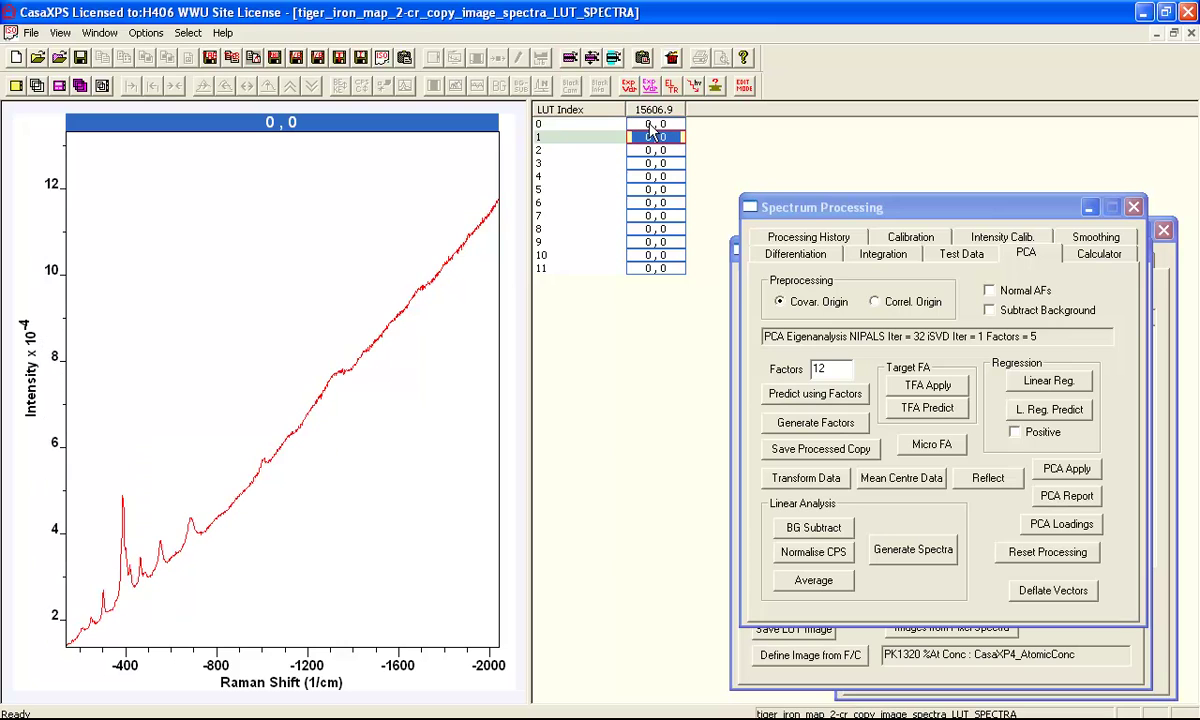
click(650, 125)
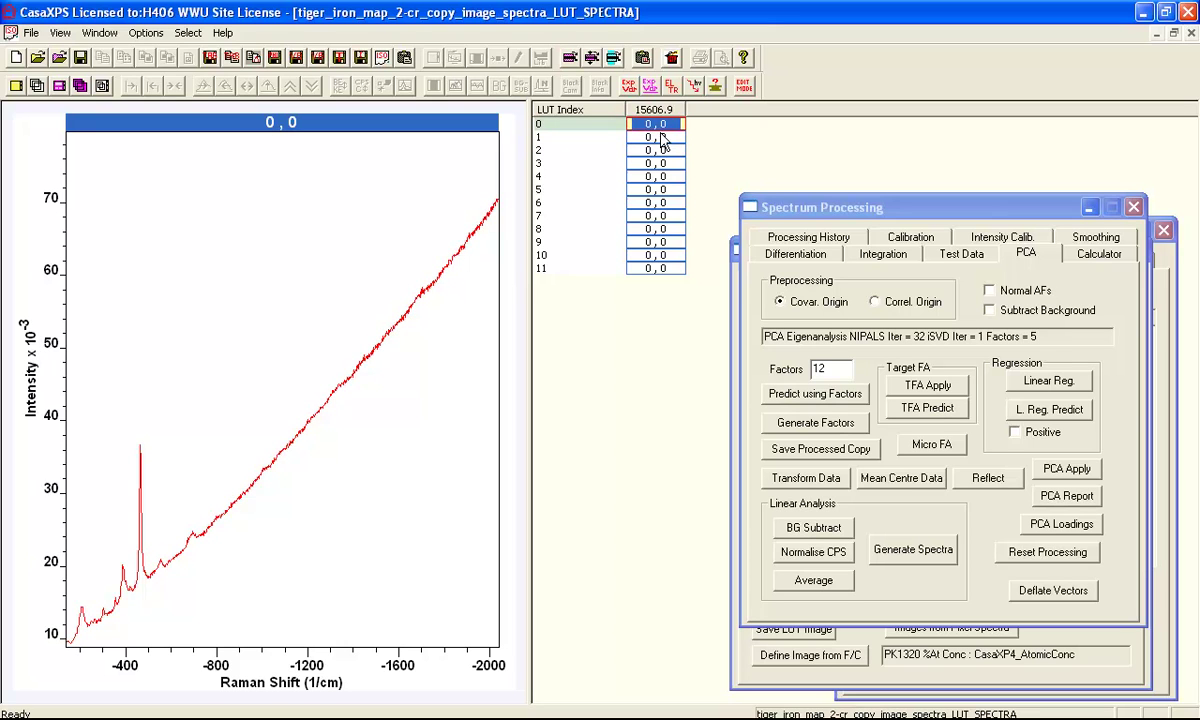
shift+click(622, 137)
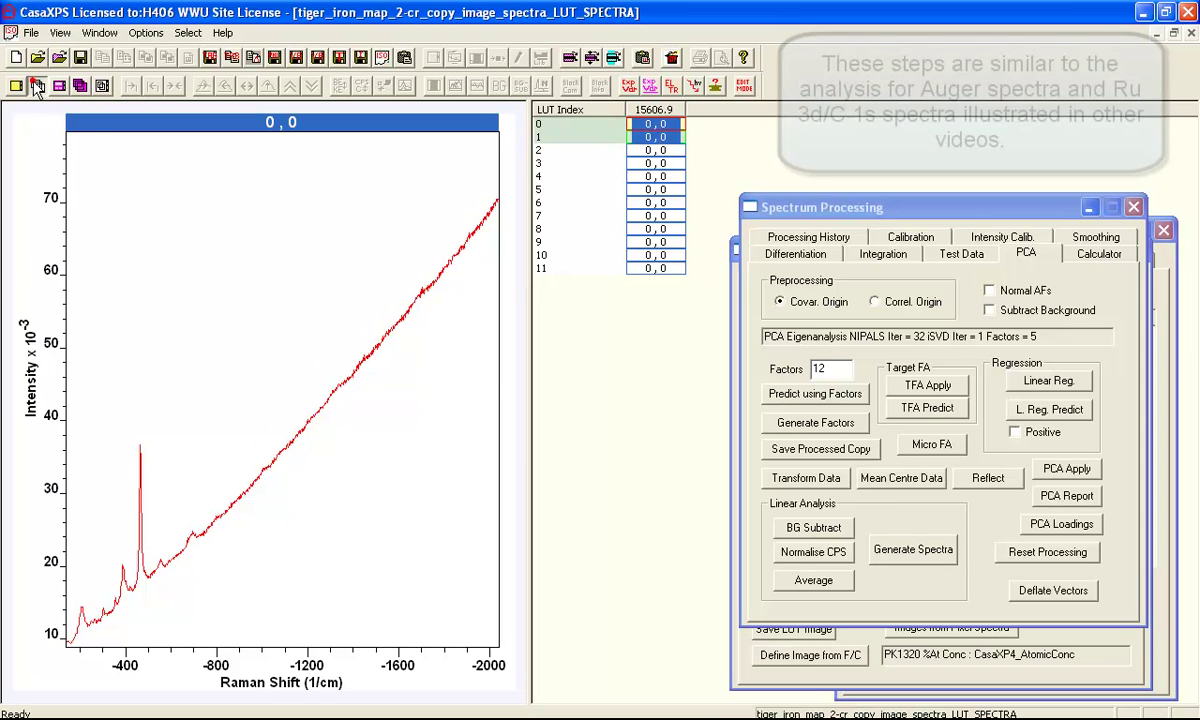
Overlay LUT spectra 0 and 1 and create difference spectra over Exp Variable 0–4.3
click(36, 85)
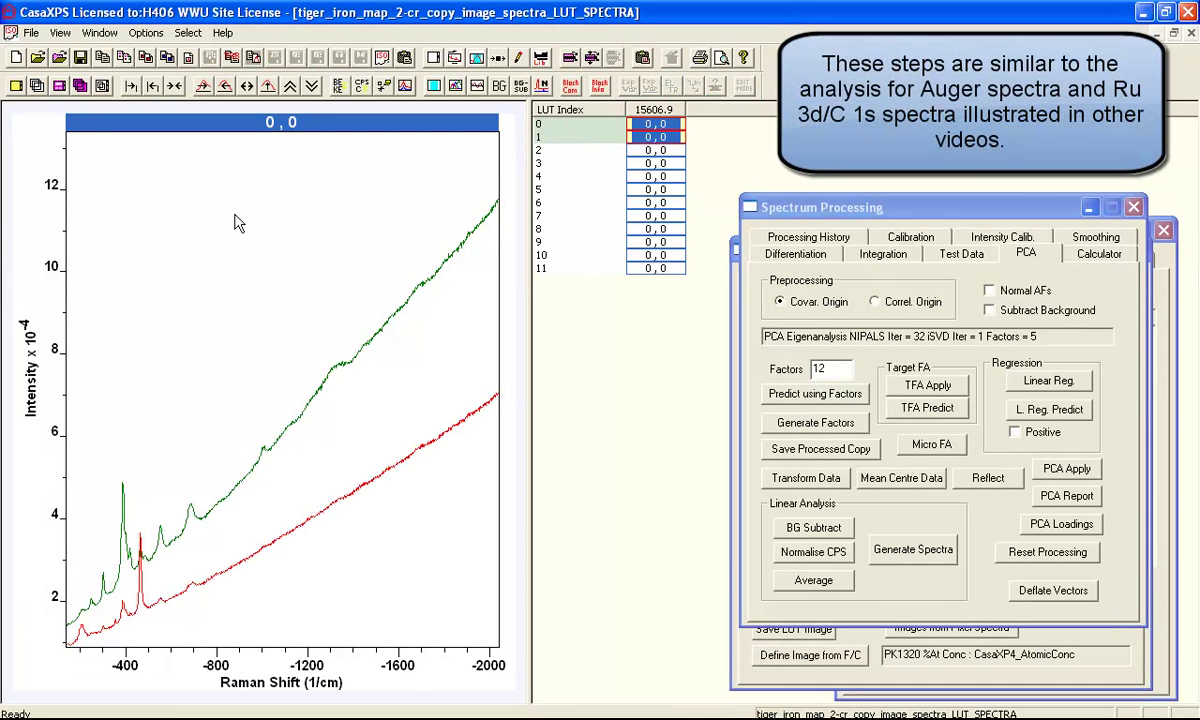
click(1100, 254)
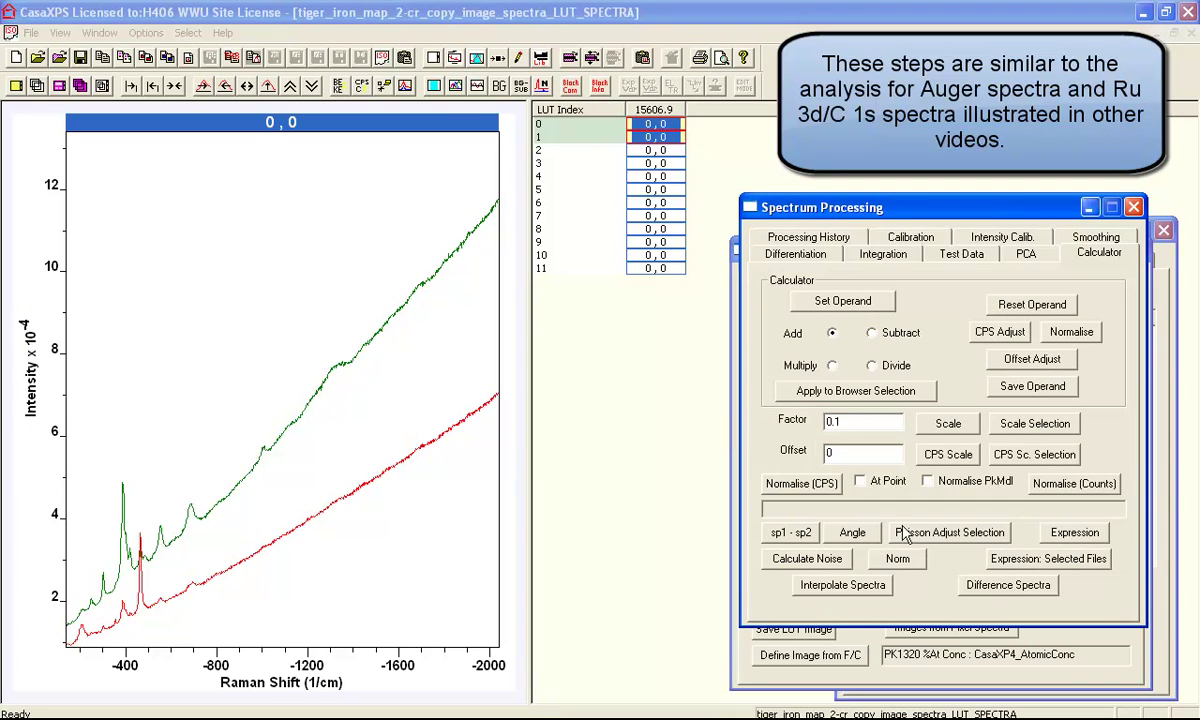
click(995, 593)
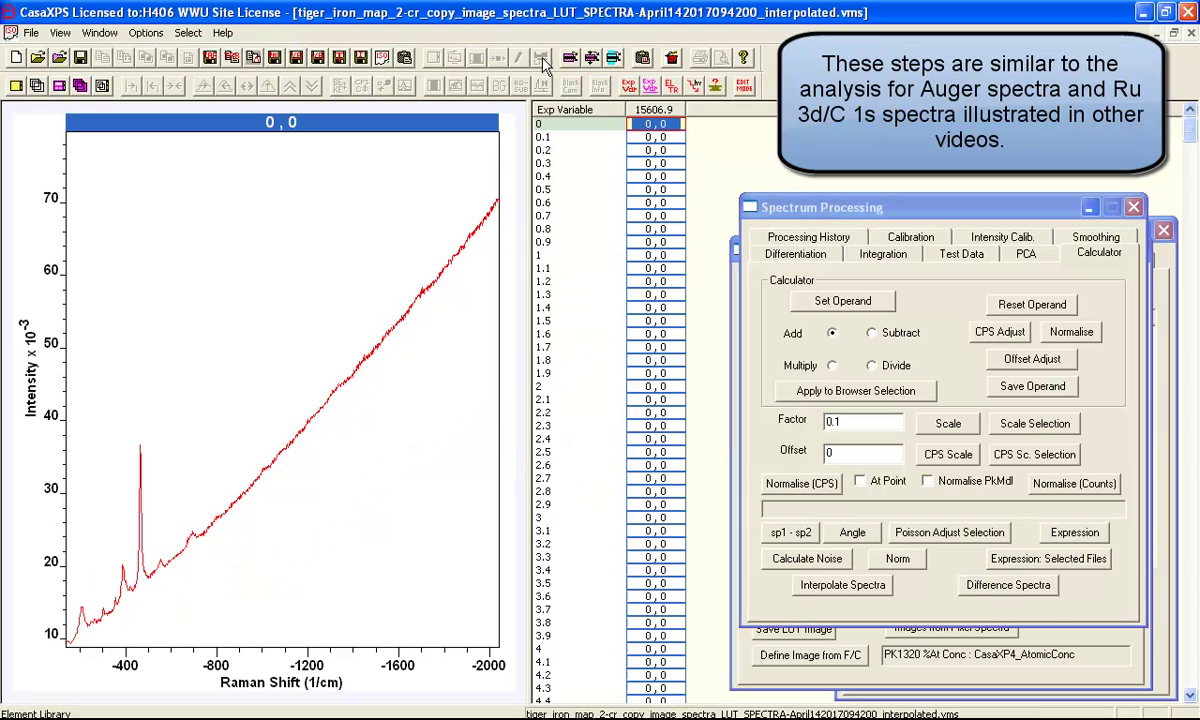
click(541, 58)
click(488, 116)
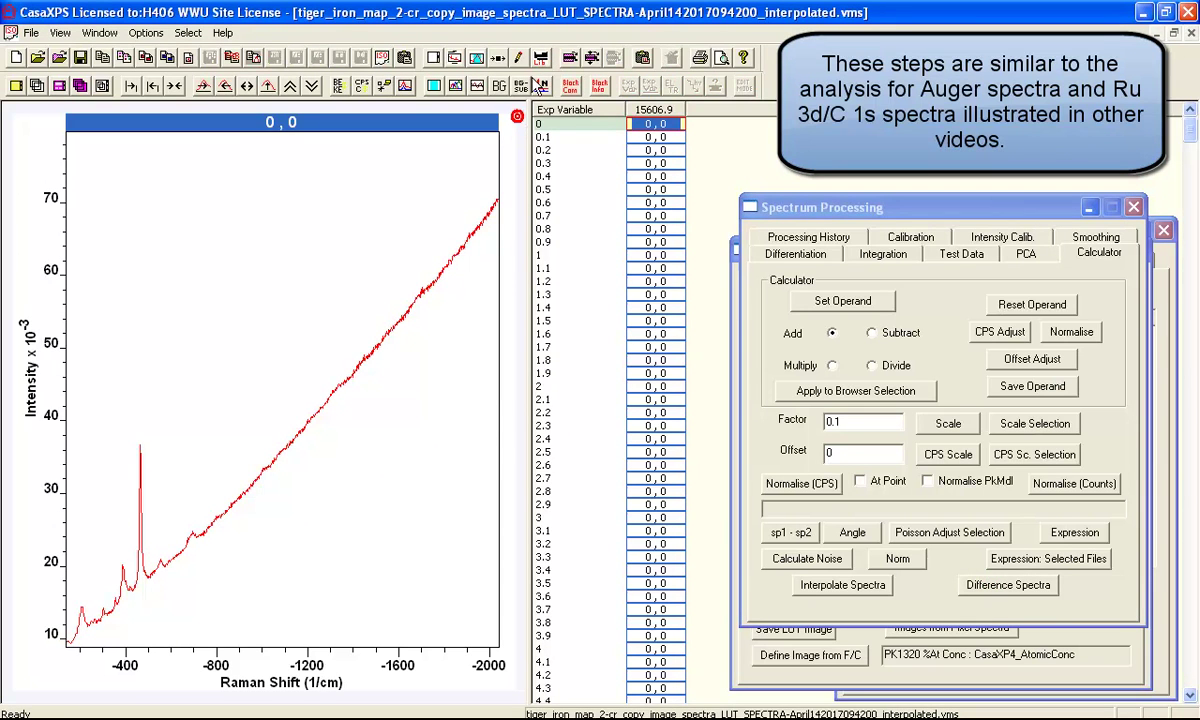
Close Quantification Parameters and step through the interpolated spectra at 0.1 intervals
click(1172, 250)
click(1164, 231)
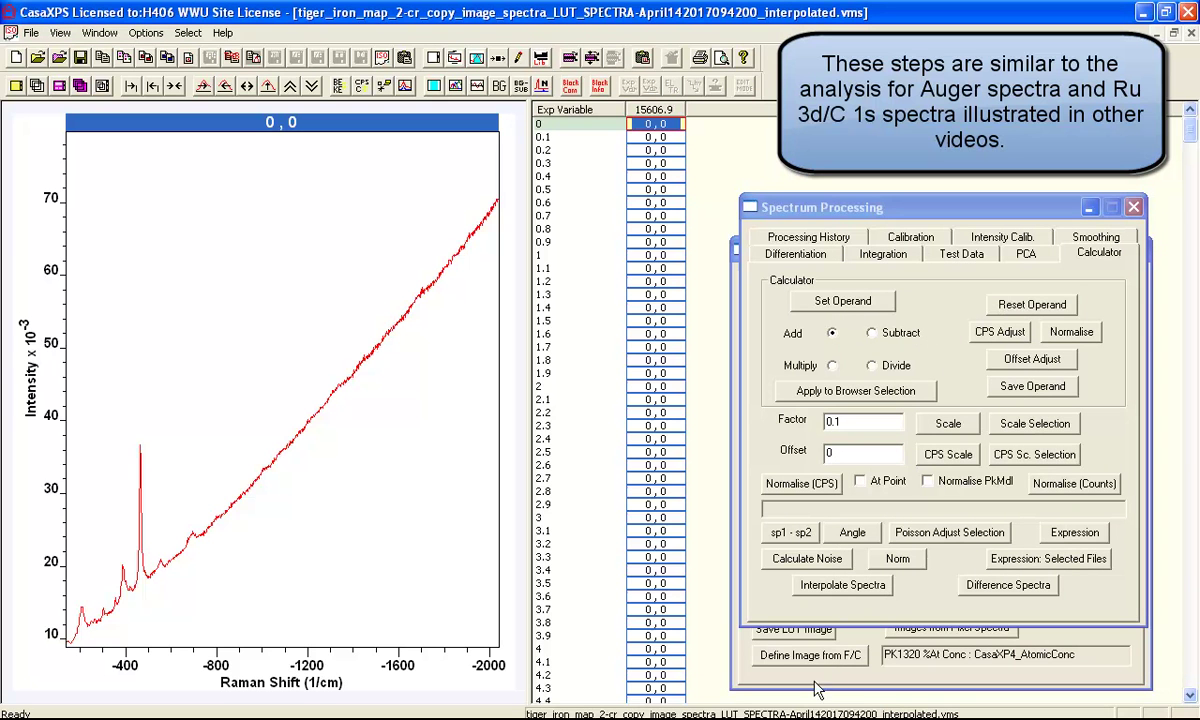
click(650, 124)
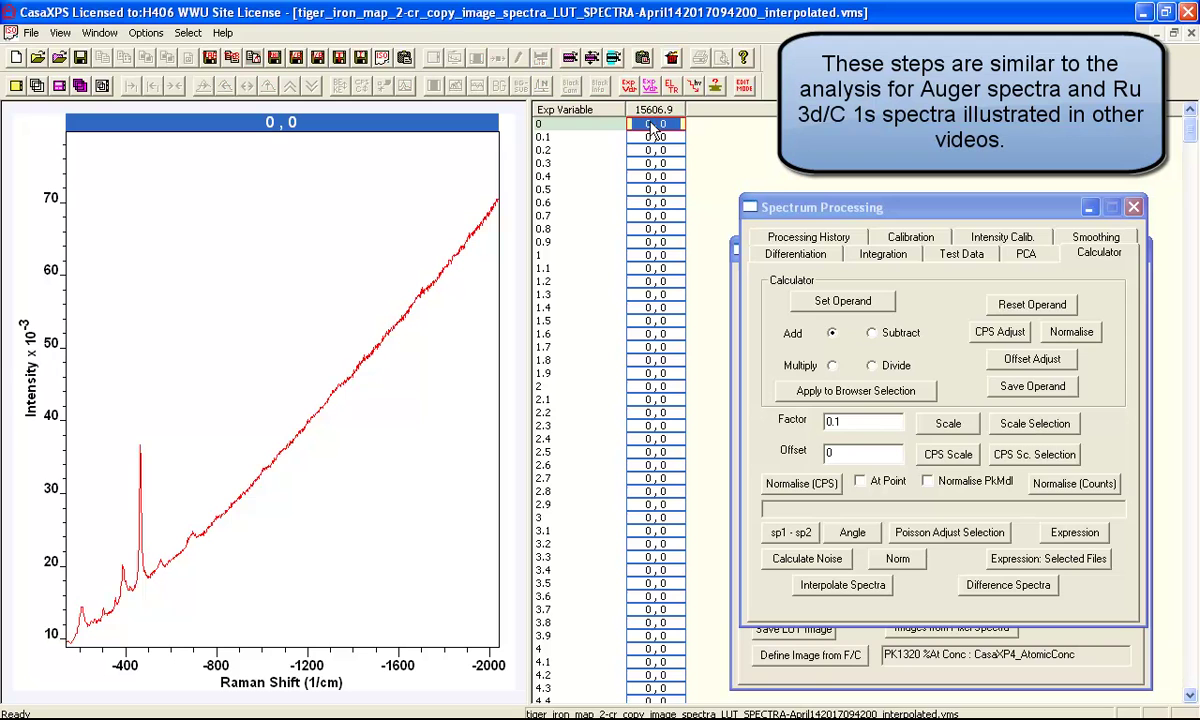
key(Down)
key(Down)
key(Down)
key(Down)
key(Down)
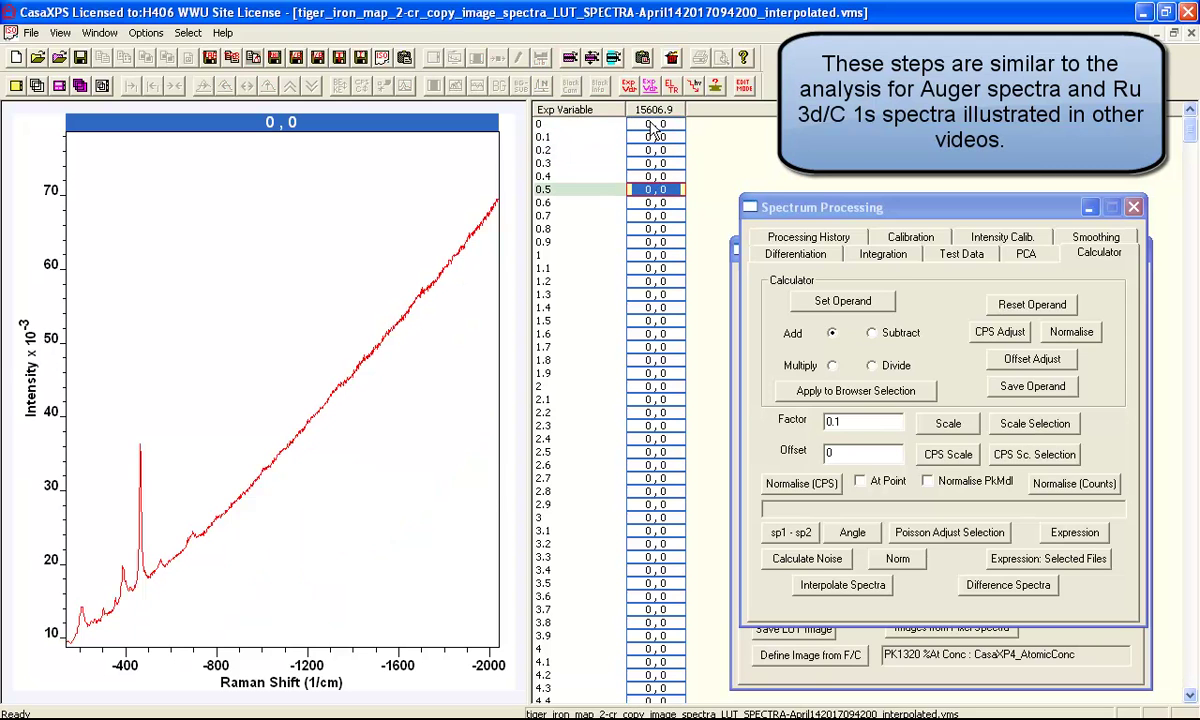
key(Down)
key(Down)
key(Down)
key(Down)
key(Down)
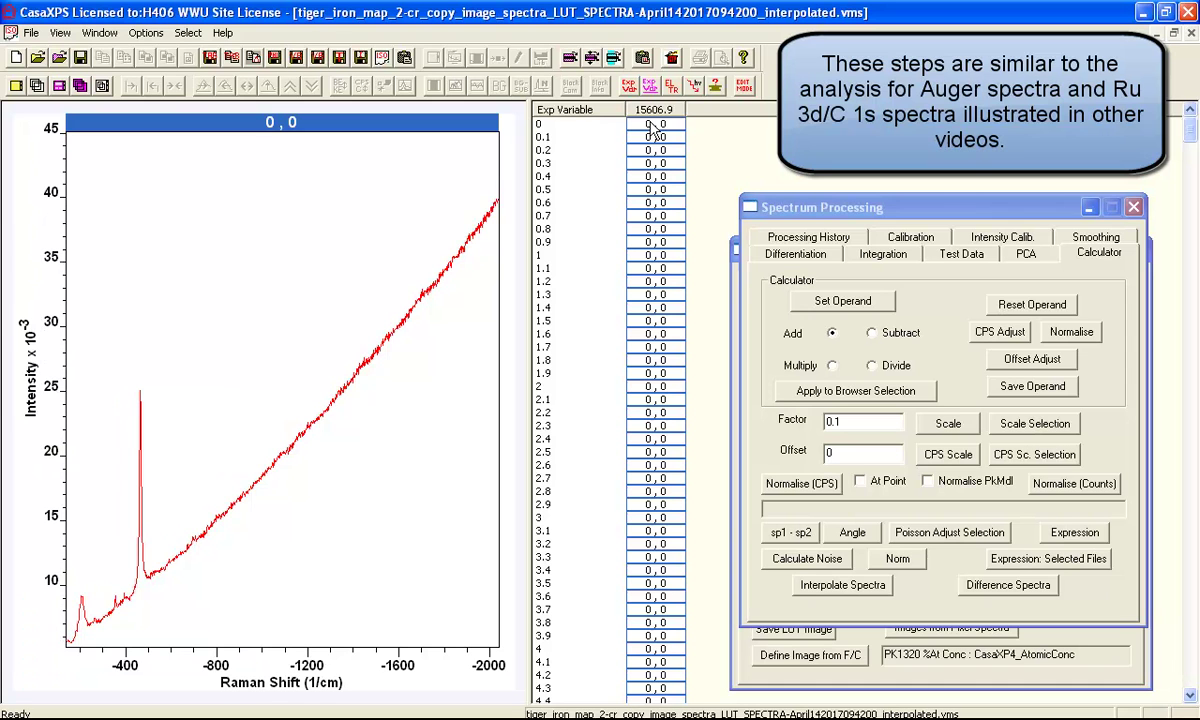
Save processed copies of the spectra and overlay the pair for comparison
click(1012, 255)
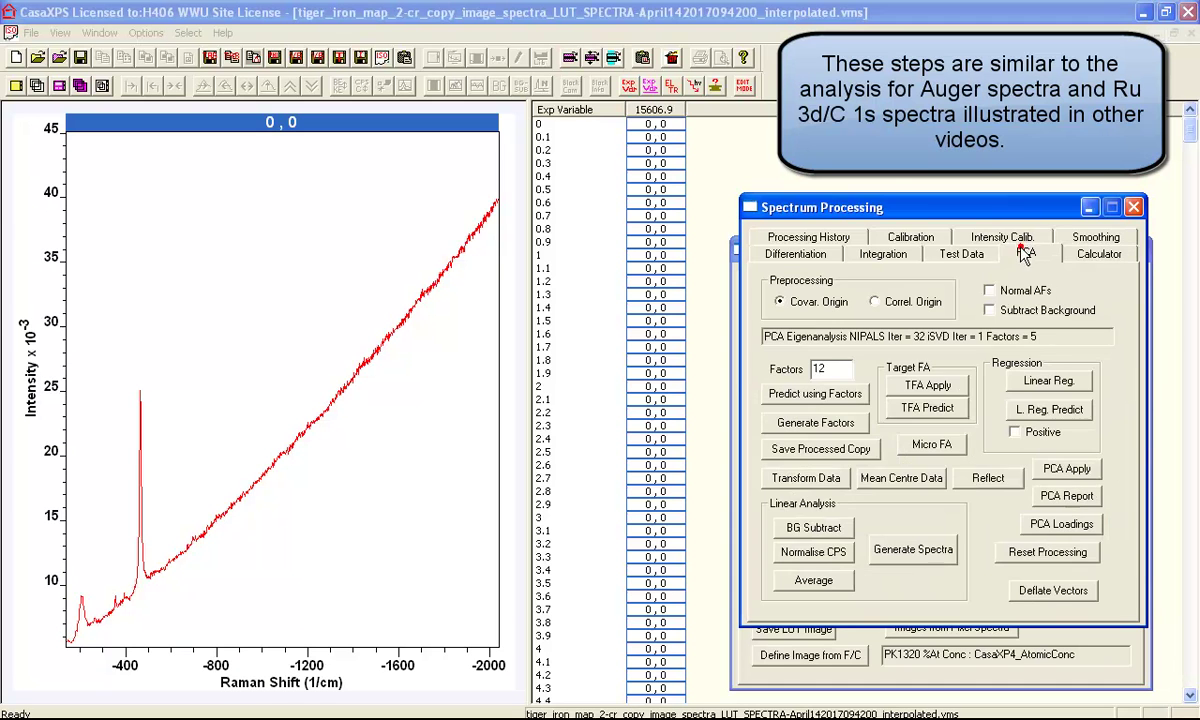
click(775, 426)
key(Return)
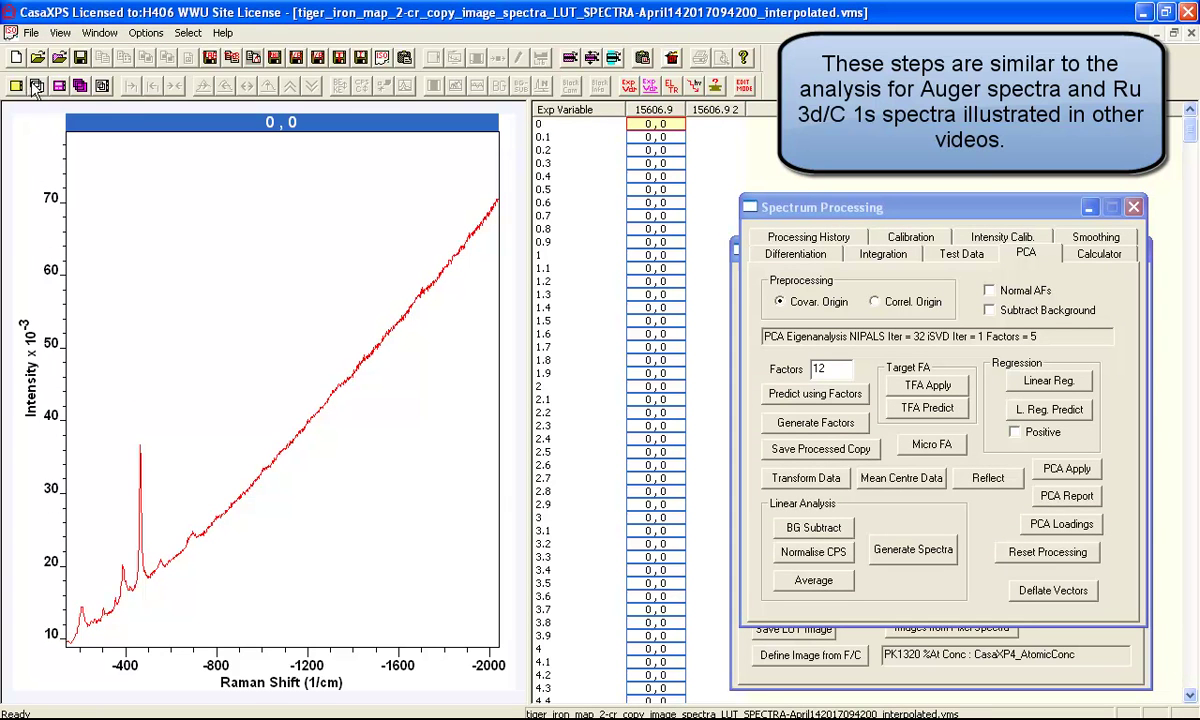
click(38, 87)
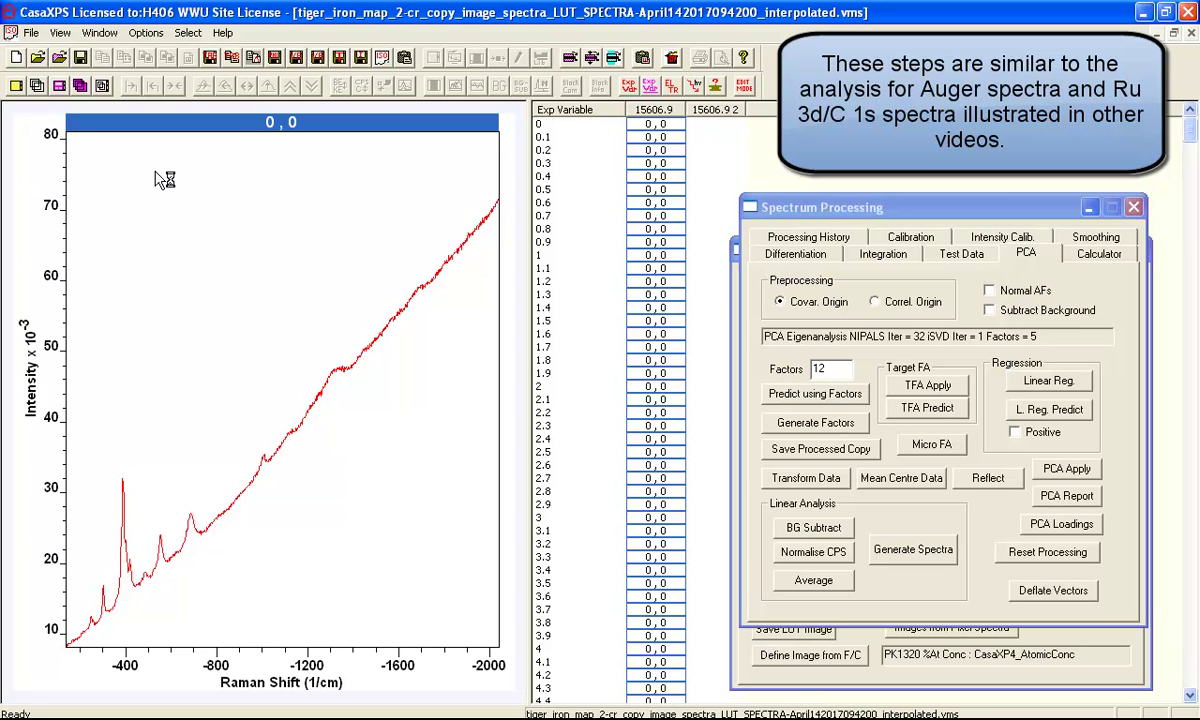
click(826, 450)
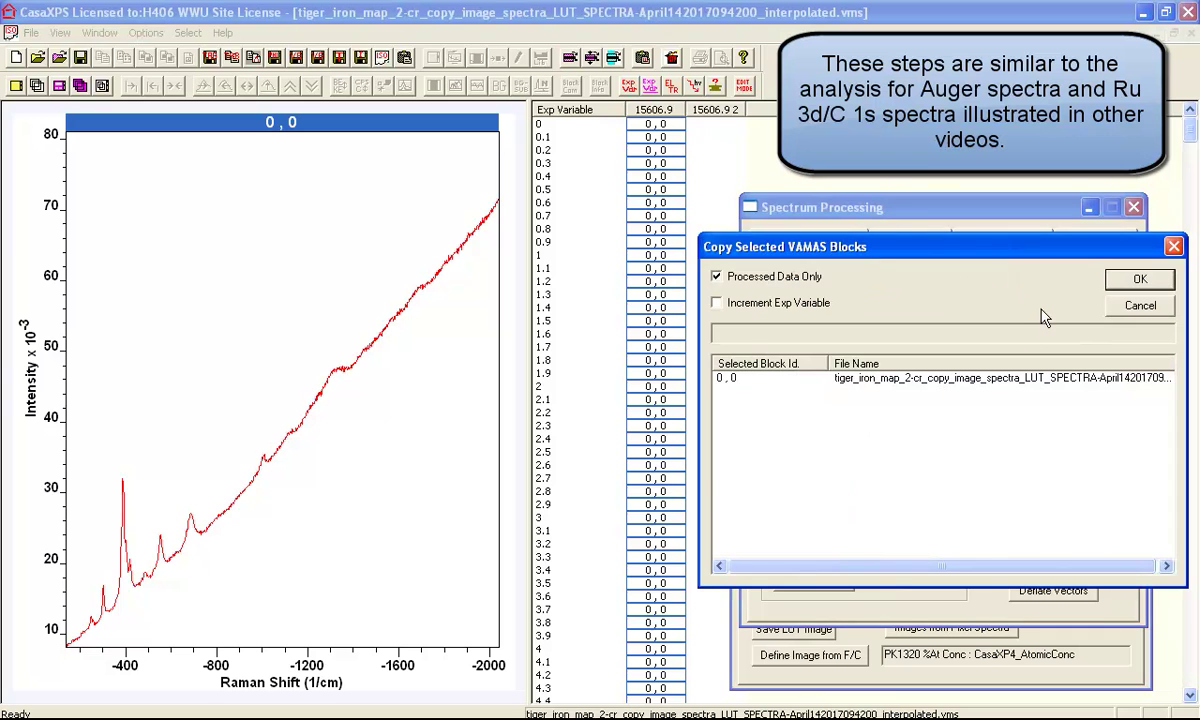
click(1120, 283)
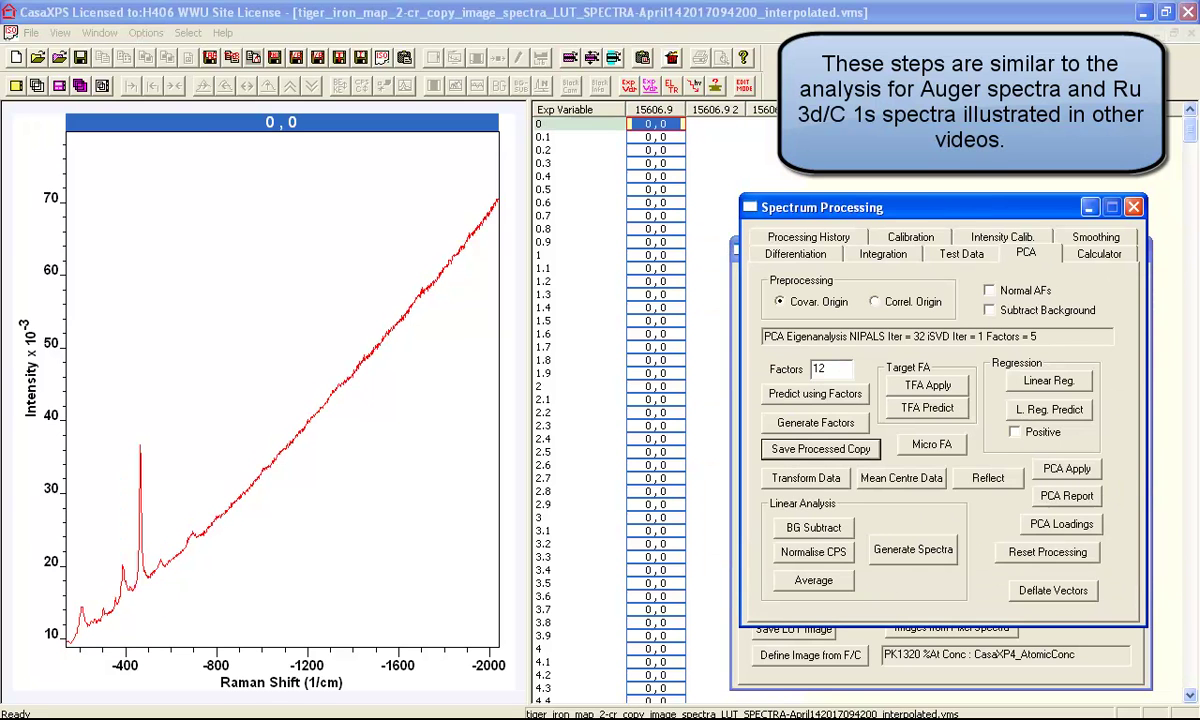
click(720, 118)
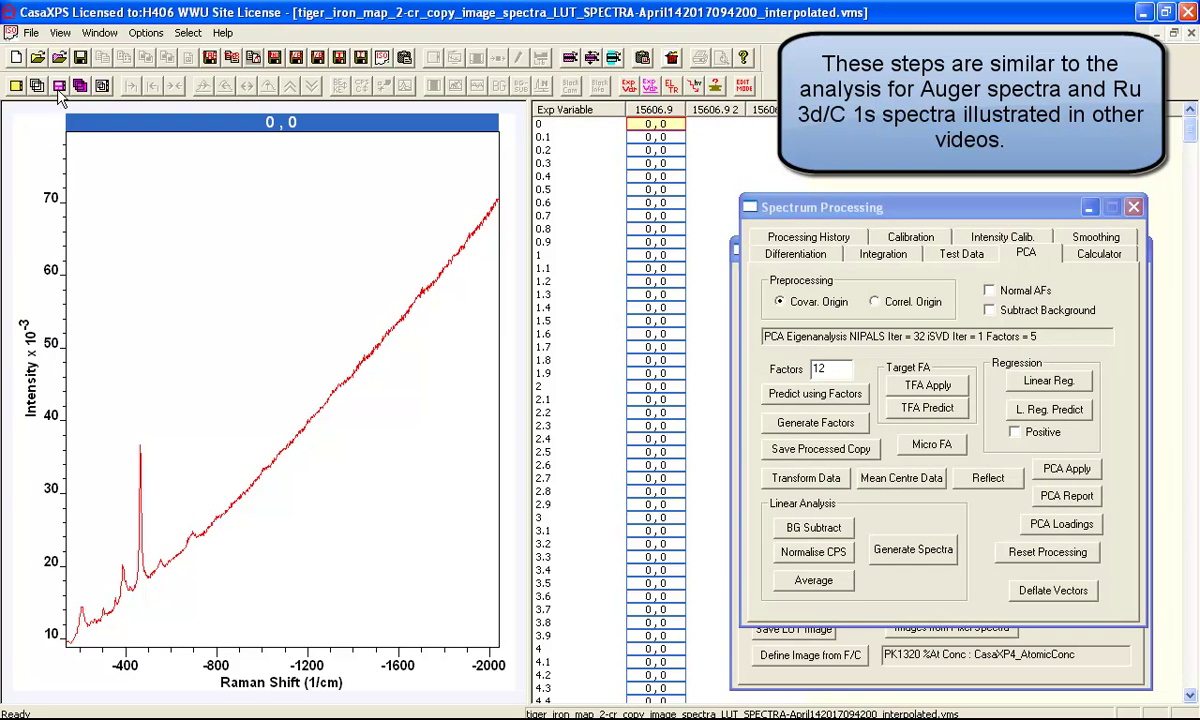
click(33, 88)
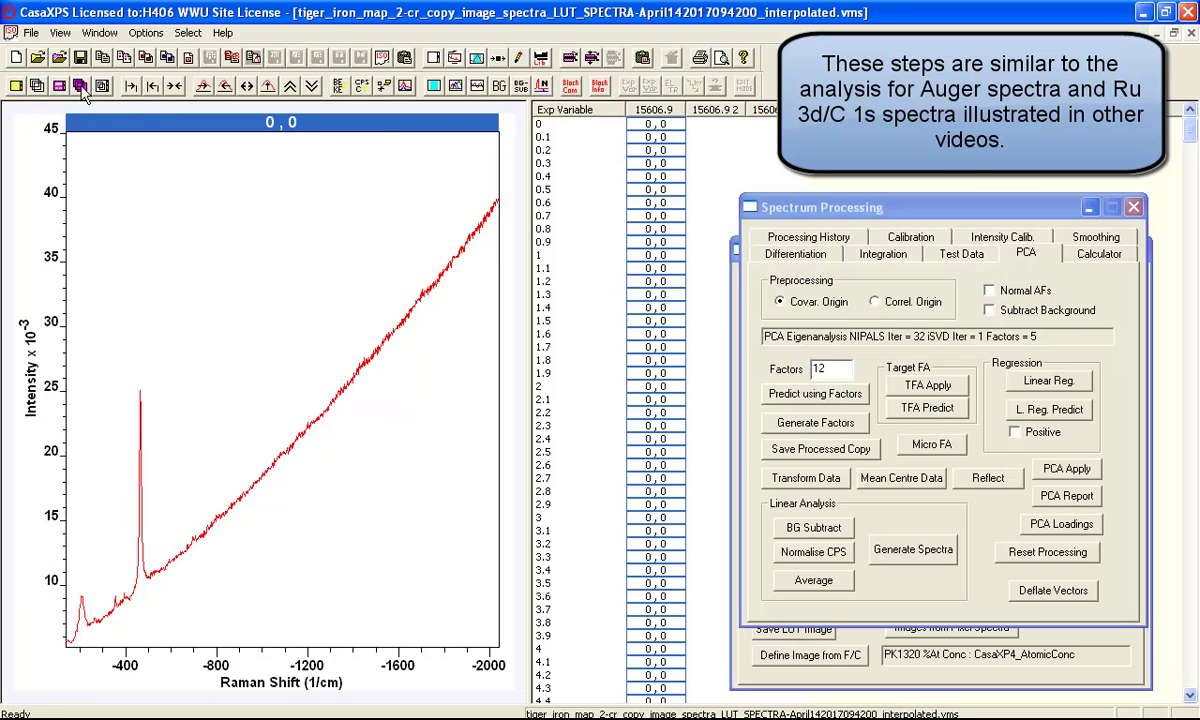
click(36, 85)
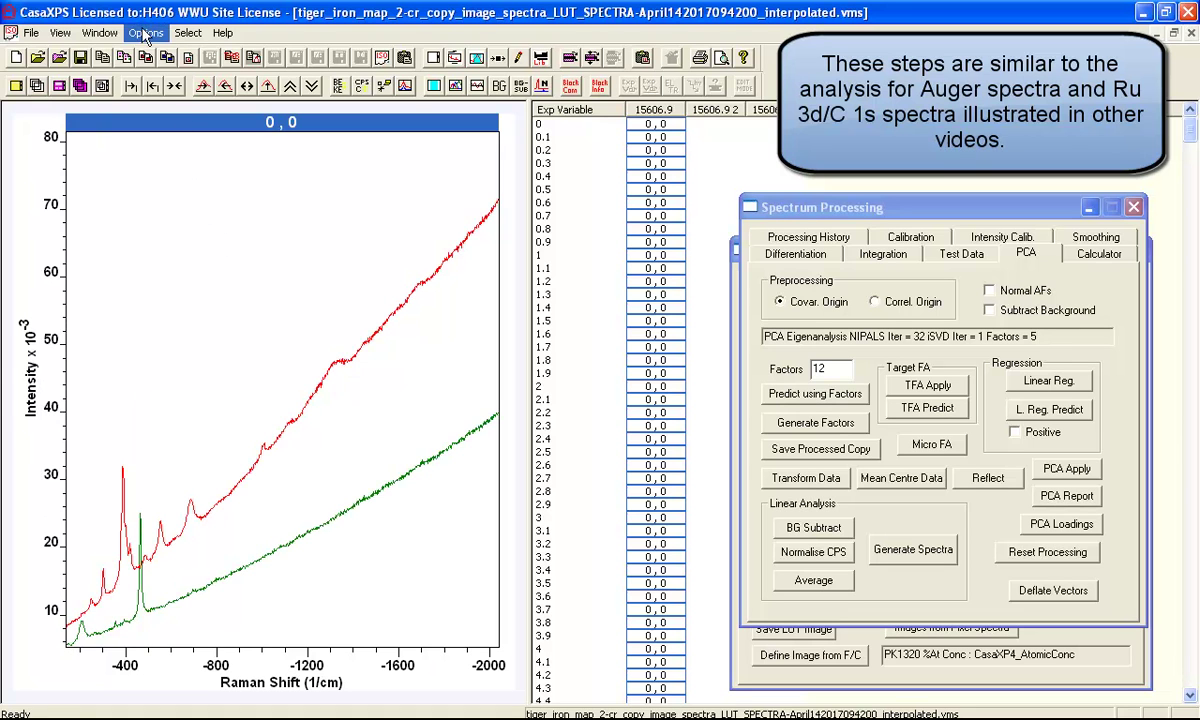
Paste the copied blocks into the LUT_SPECTRA file as rows 16.3 and 75.5
click(100, 32)
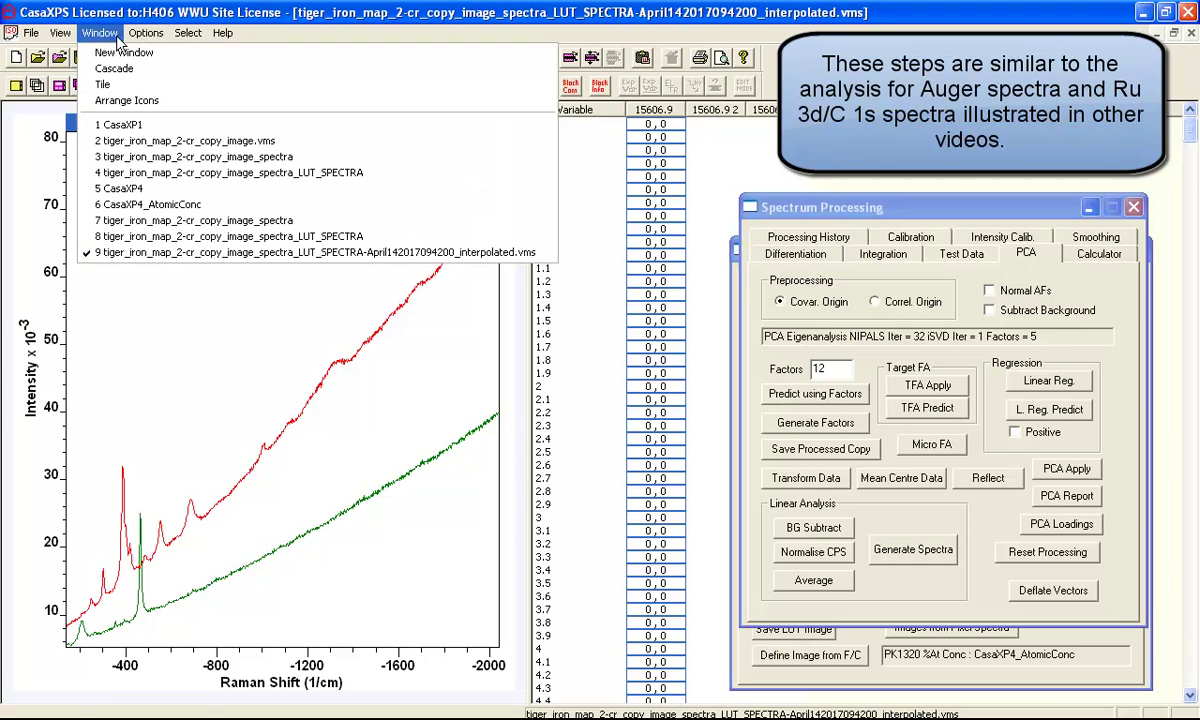
click(155, 236)
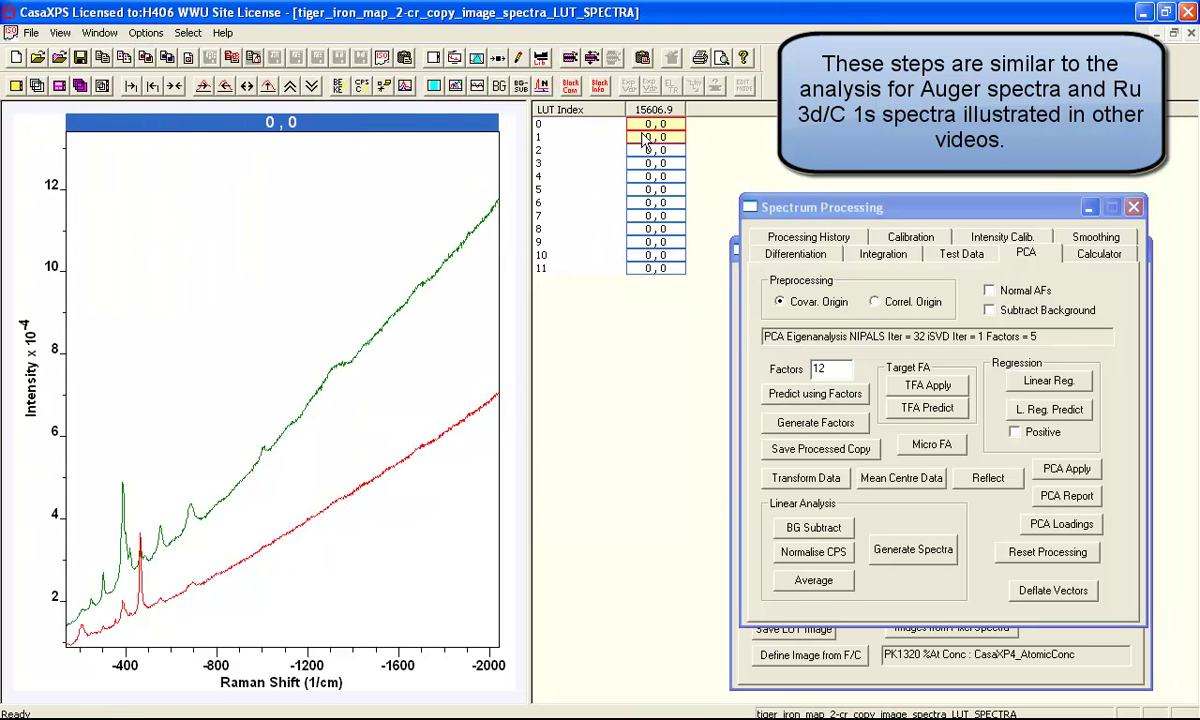
click(643, 58)
key(Return)
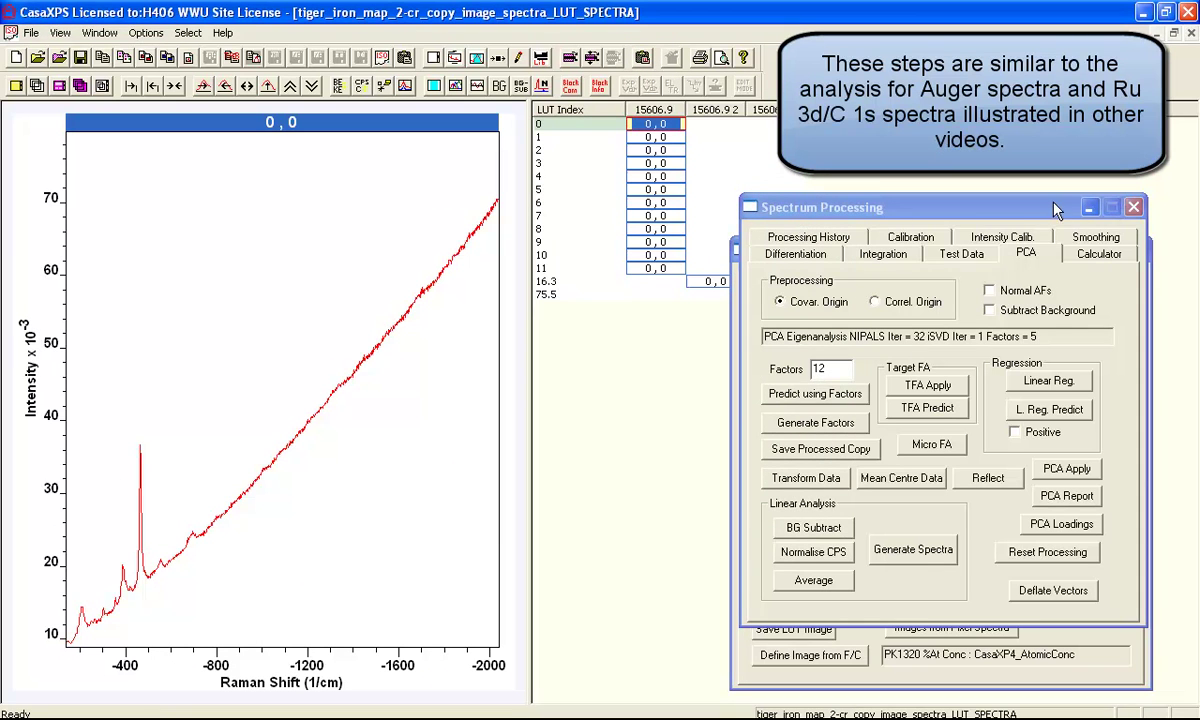
drag(1031, 203, 1120, 288)
drag(847, 252, 958, 294)
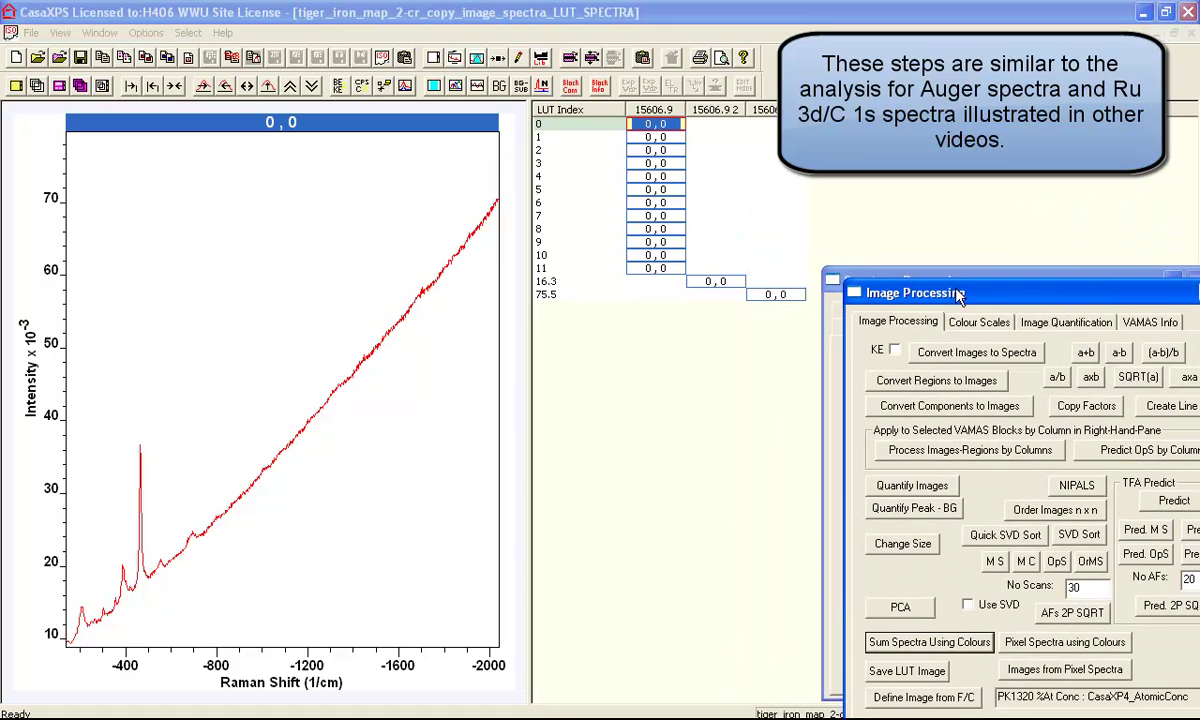
Assign transition 'a' to LUT rows 0, 1, 16.3 and 75.5
click(722, 287)
click(616, 123)
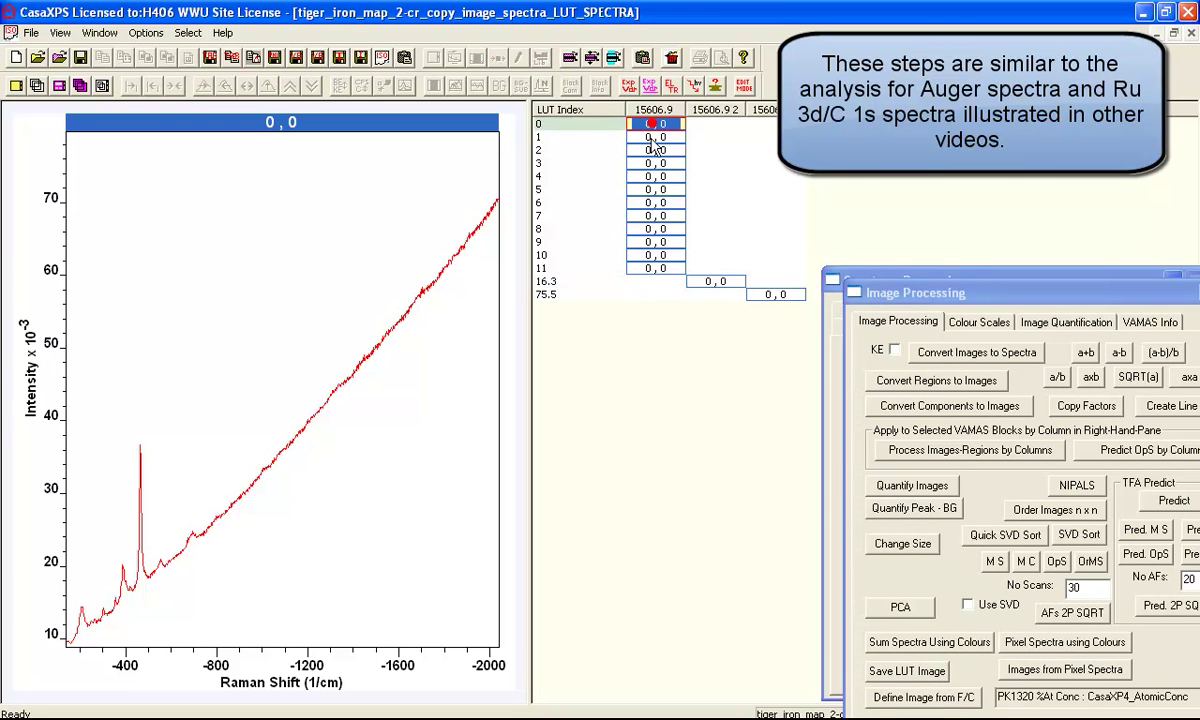
drag(655, 145, 655, 148)
ctrl+click(716, 286)
ctrl+click(777, 292)
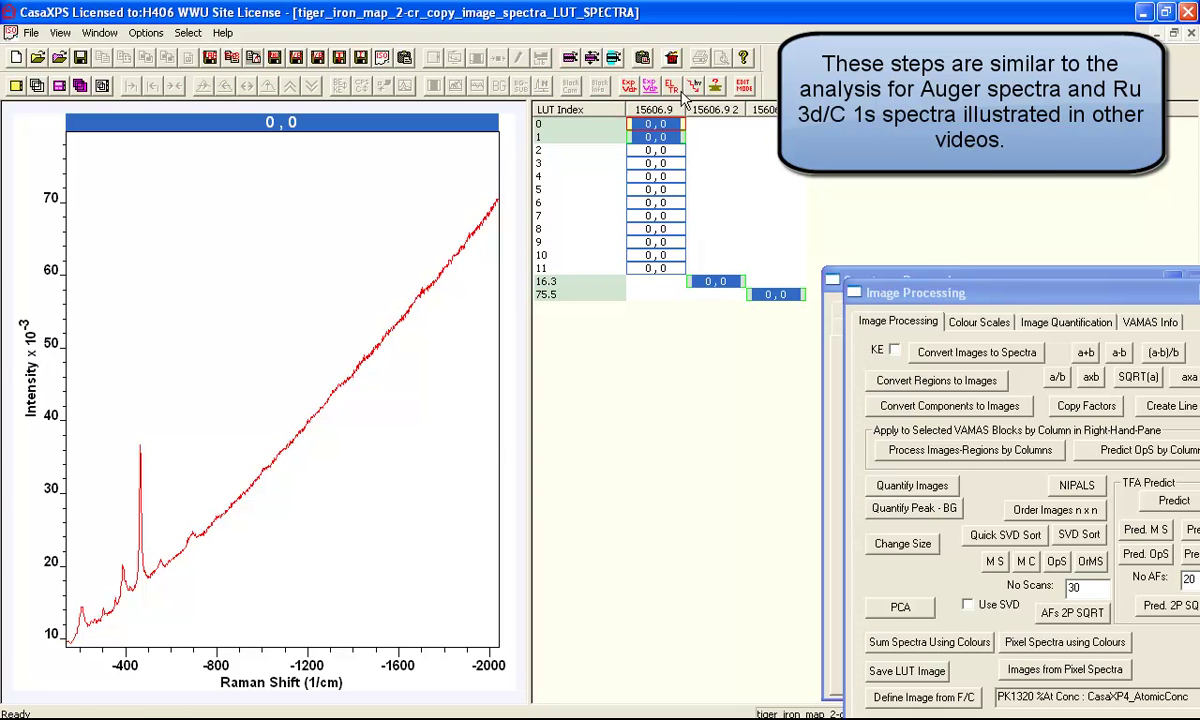
click(636, 86)
click(597, 356)
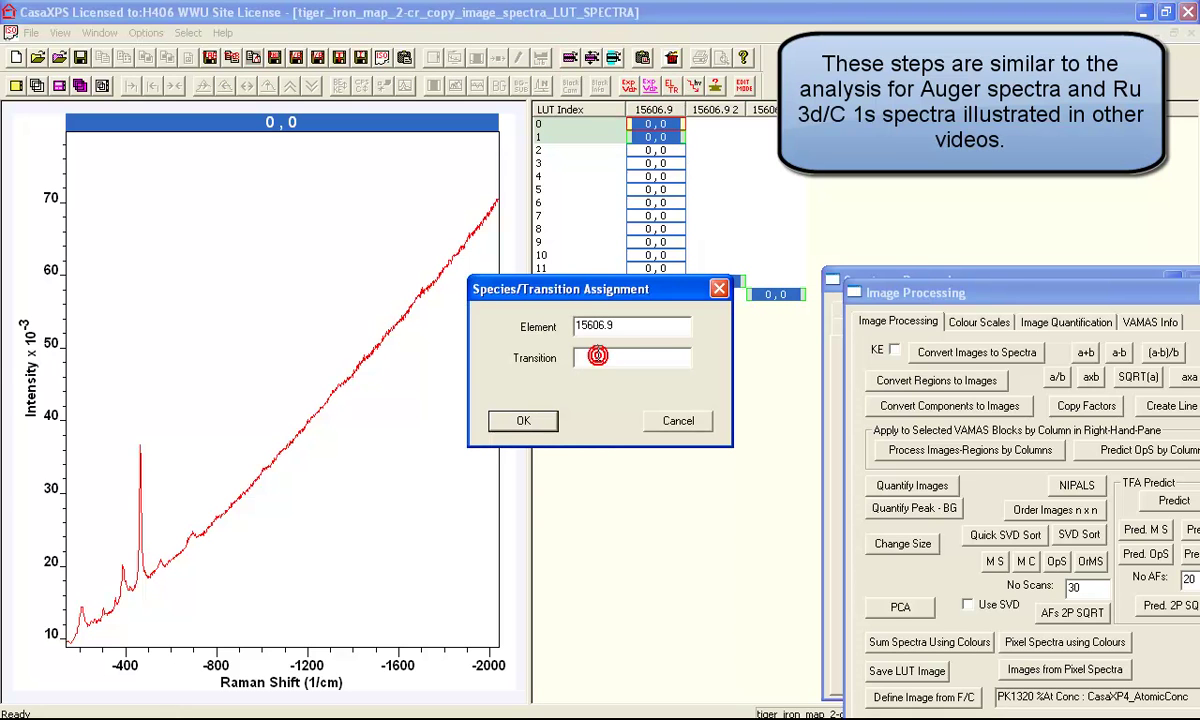
text(a)
key(Return)
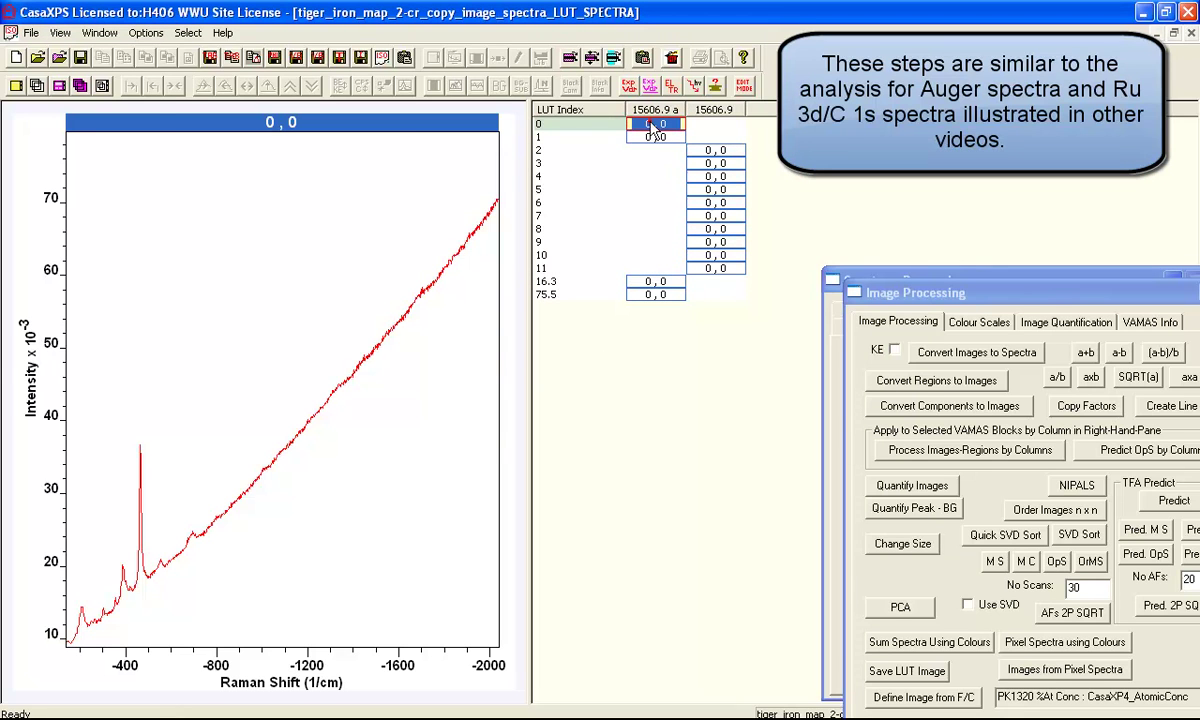
Overlay rows 0 and 1, then 16.3 and 75.5, then all four together
drag(652, 124, 655, 137)
click(37, 86)
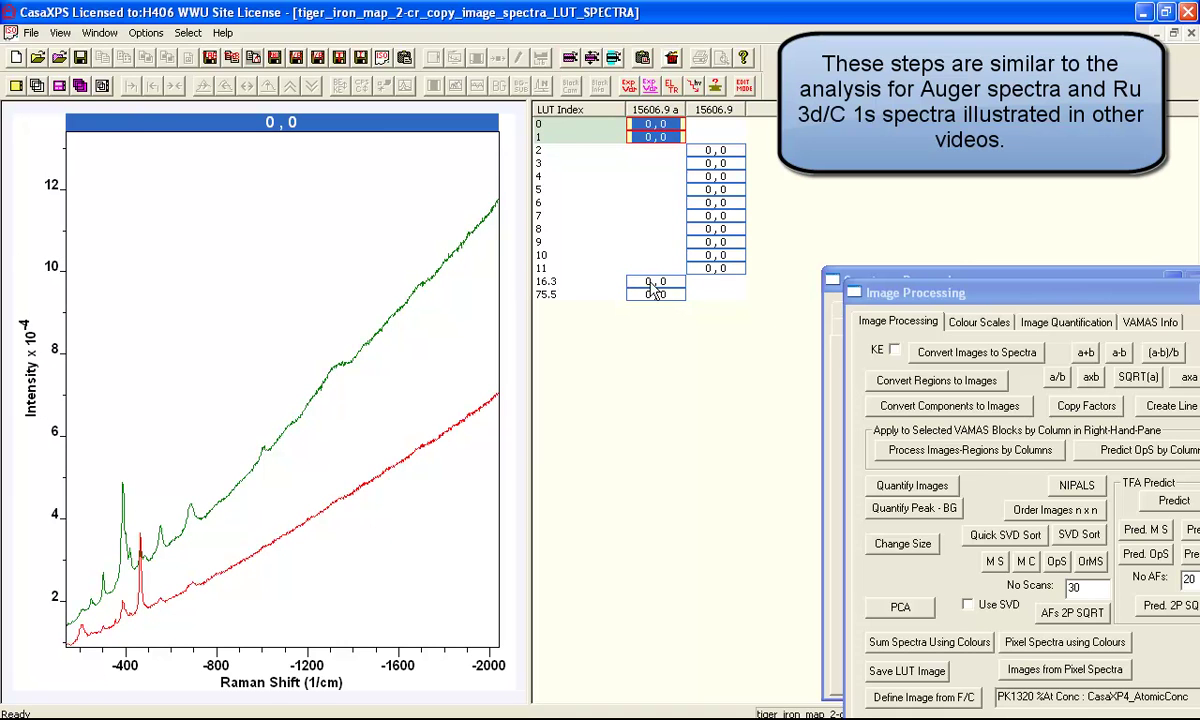
drag(655, 281, 655, 294)
click(37, 86)
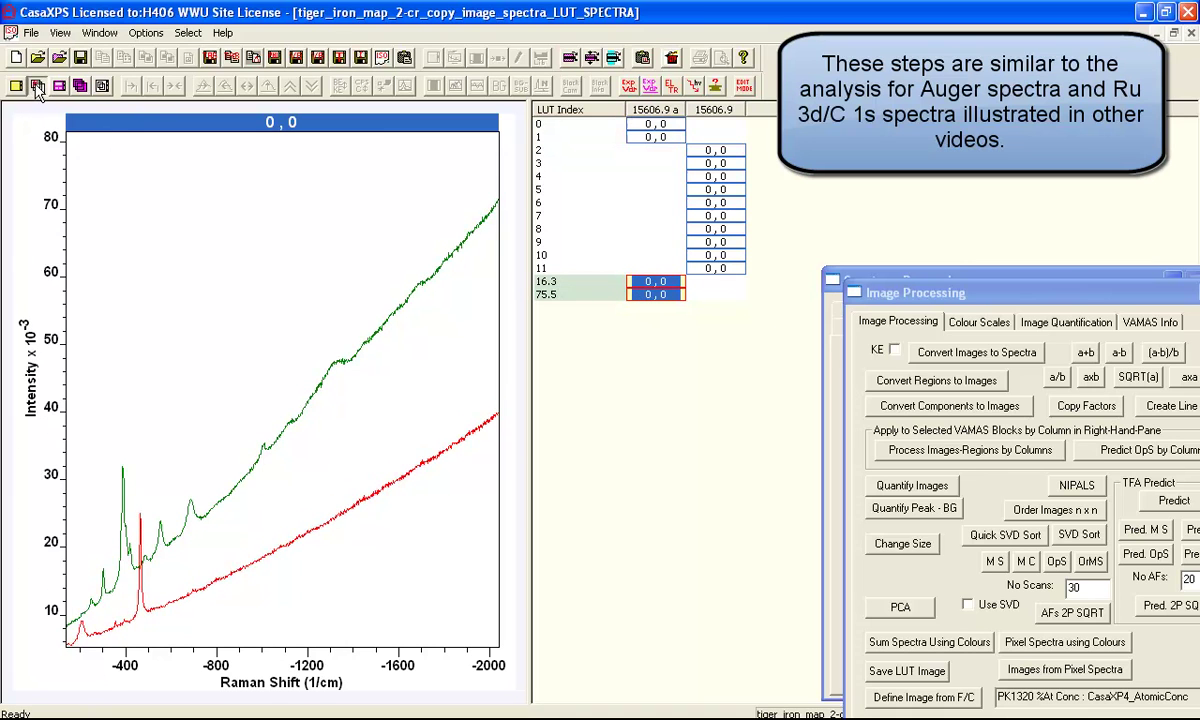
drag(655, 124, 655, 137)
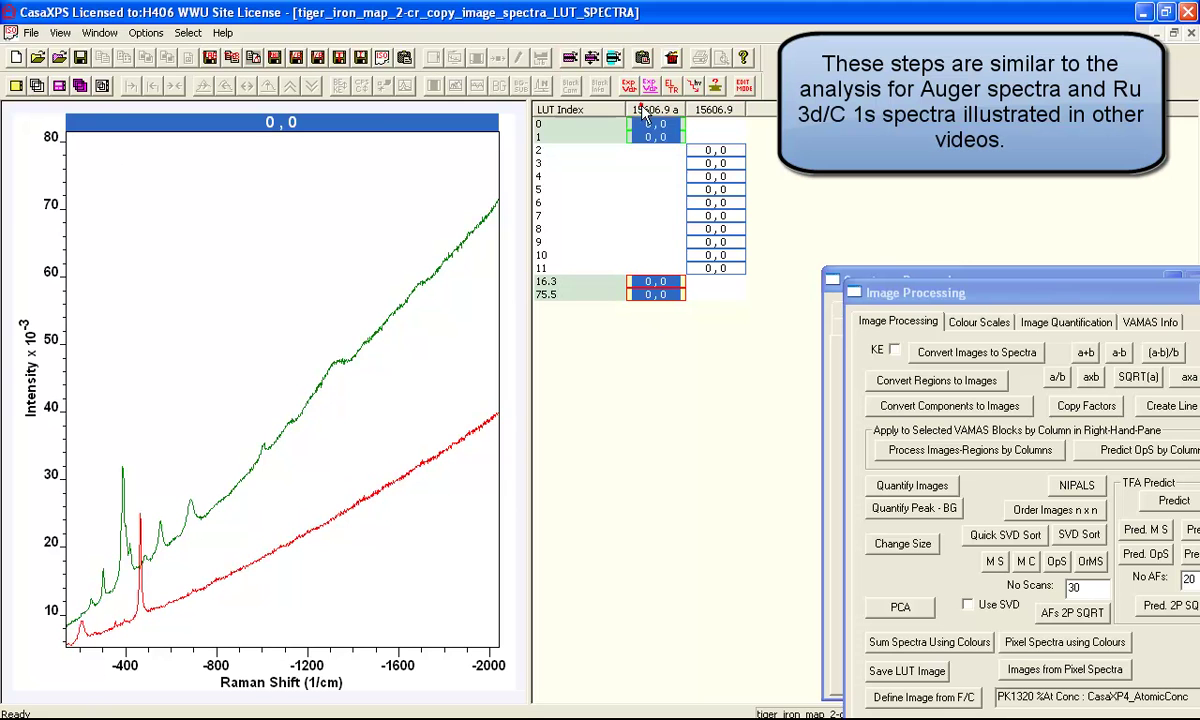
click(36, 86)
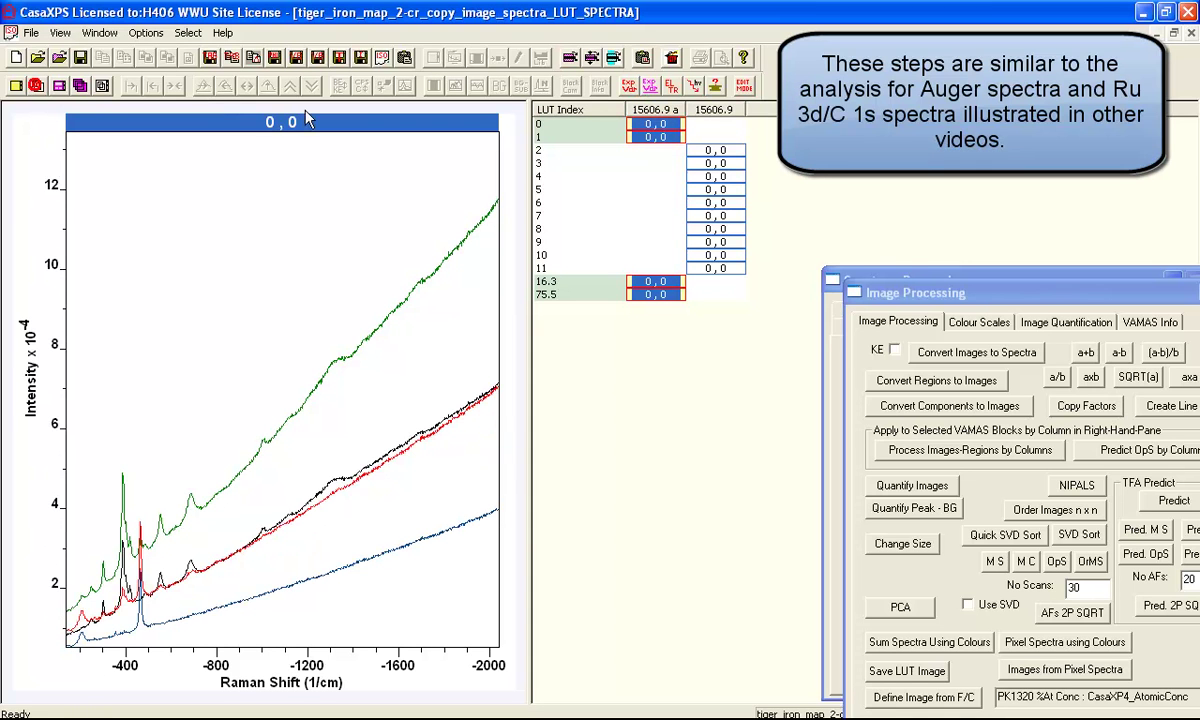
click(899, 274)
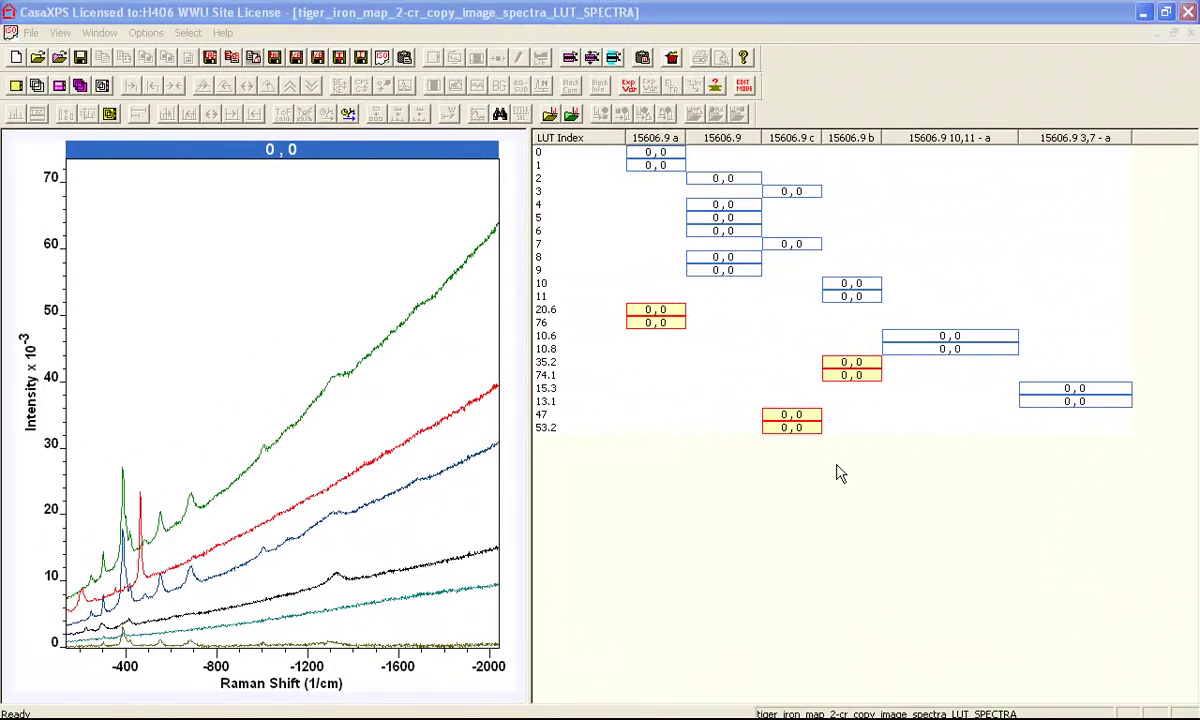
Select the 15606.9 cells in LUT rows 2–9 and generate linear-regression spectra from the PCA tab
click(724, 181)
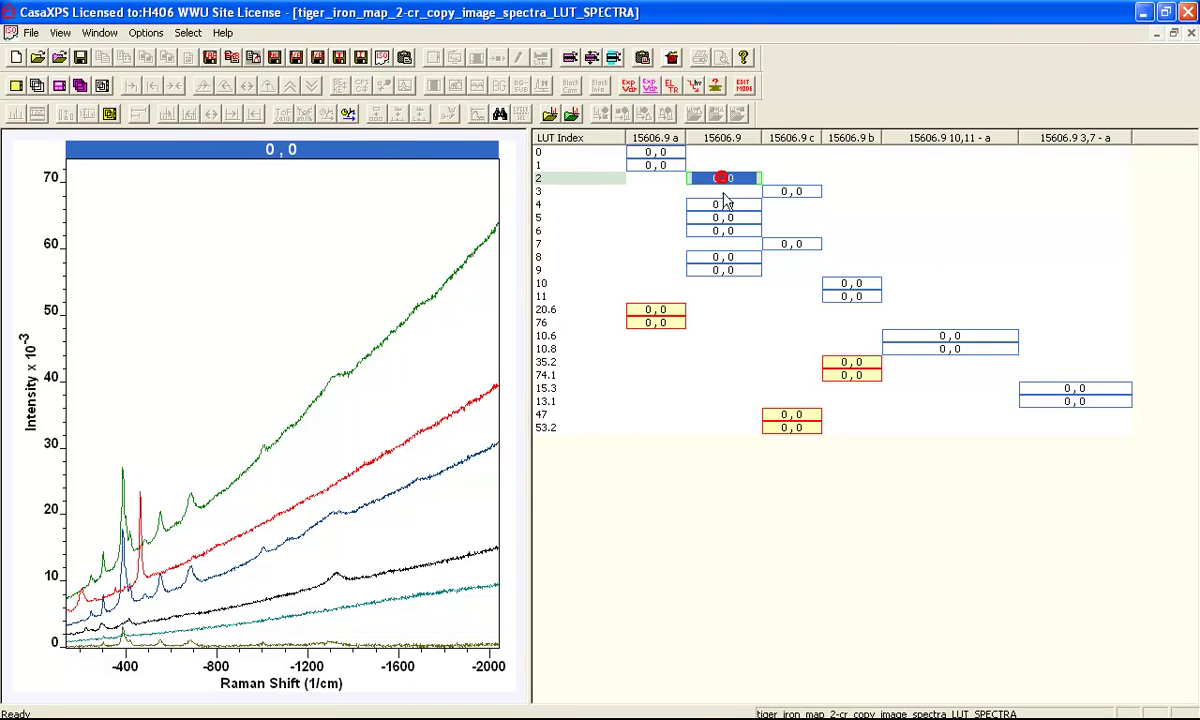
shift+click(724, 272)
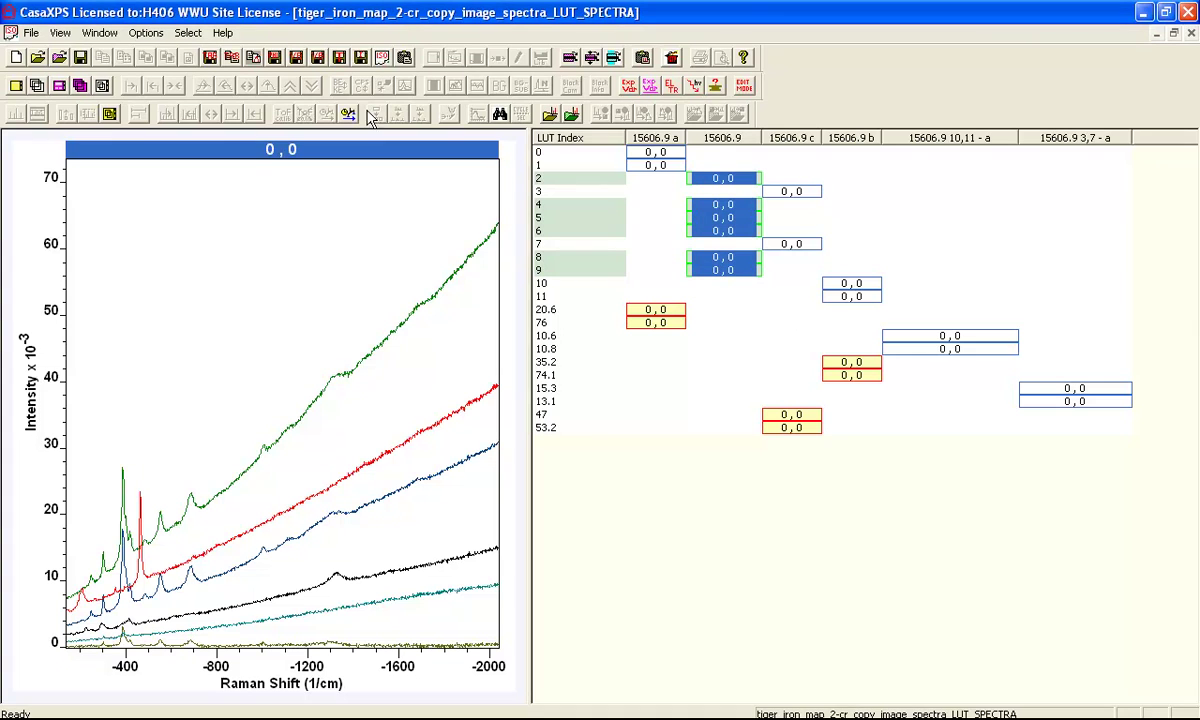
click(466, 57)
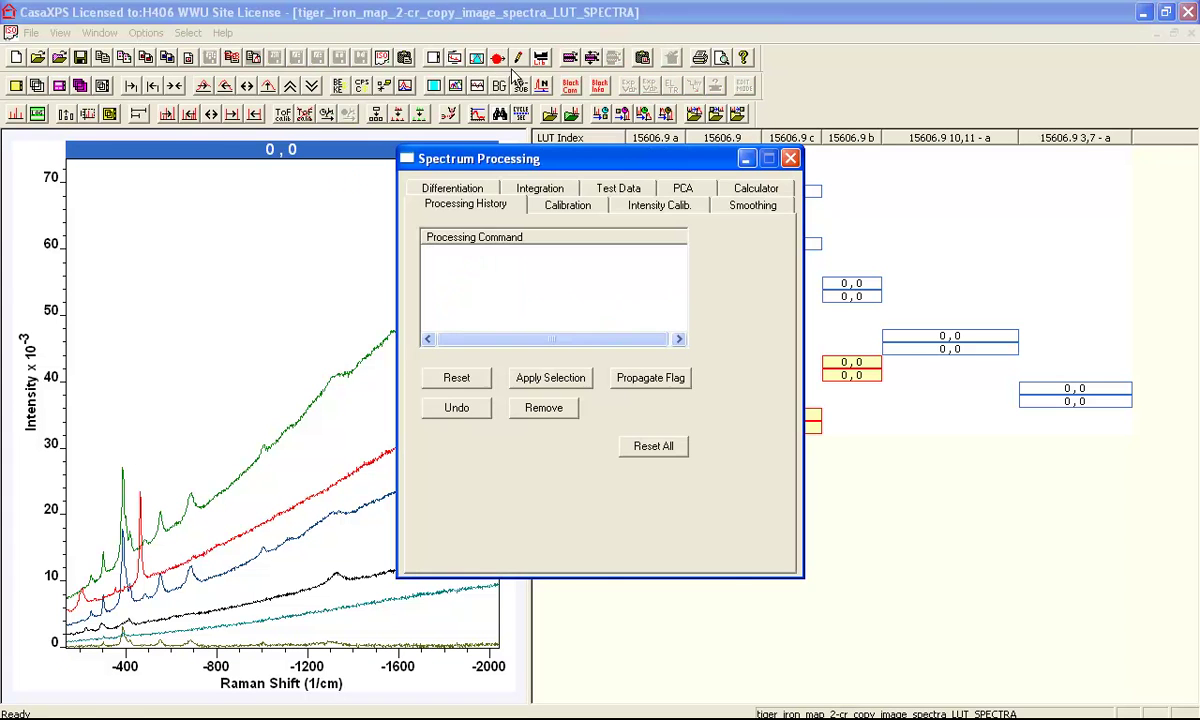
click(685, 190)
drag(638, 167, 987, 289)
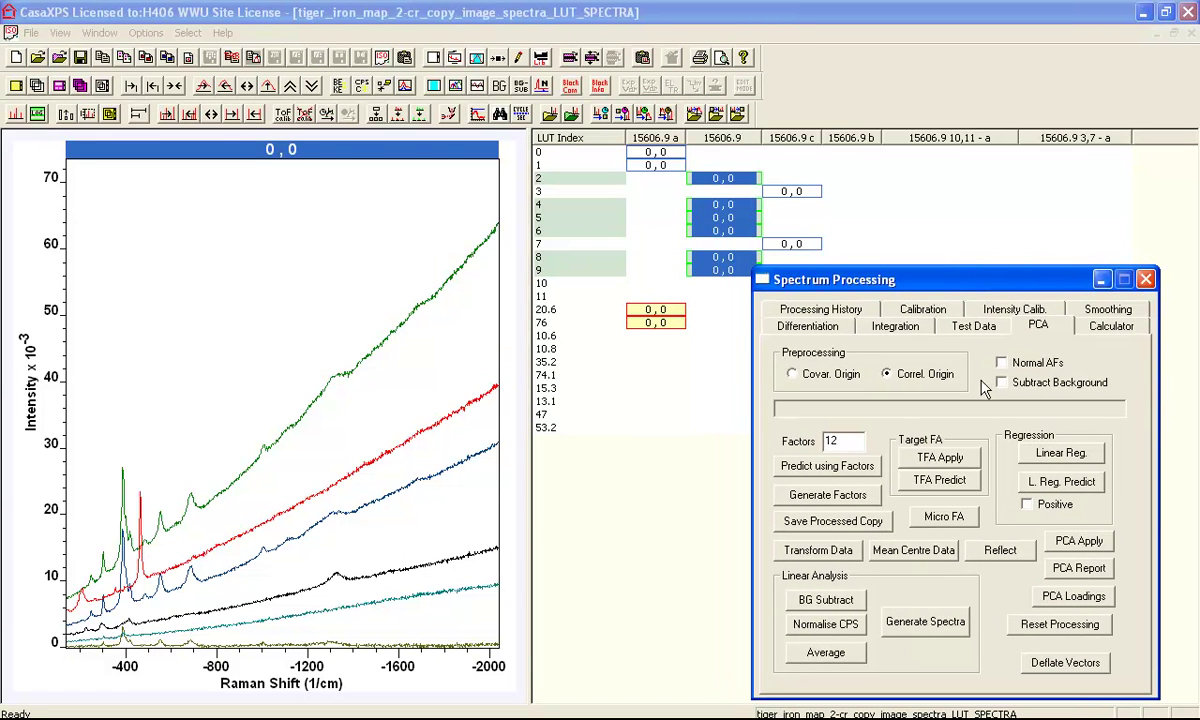
click(907, 624)
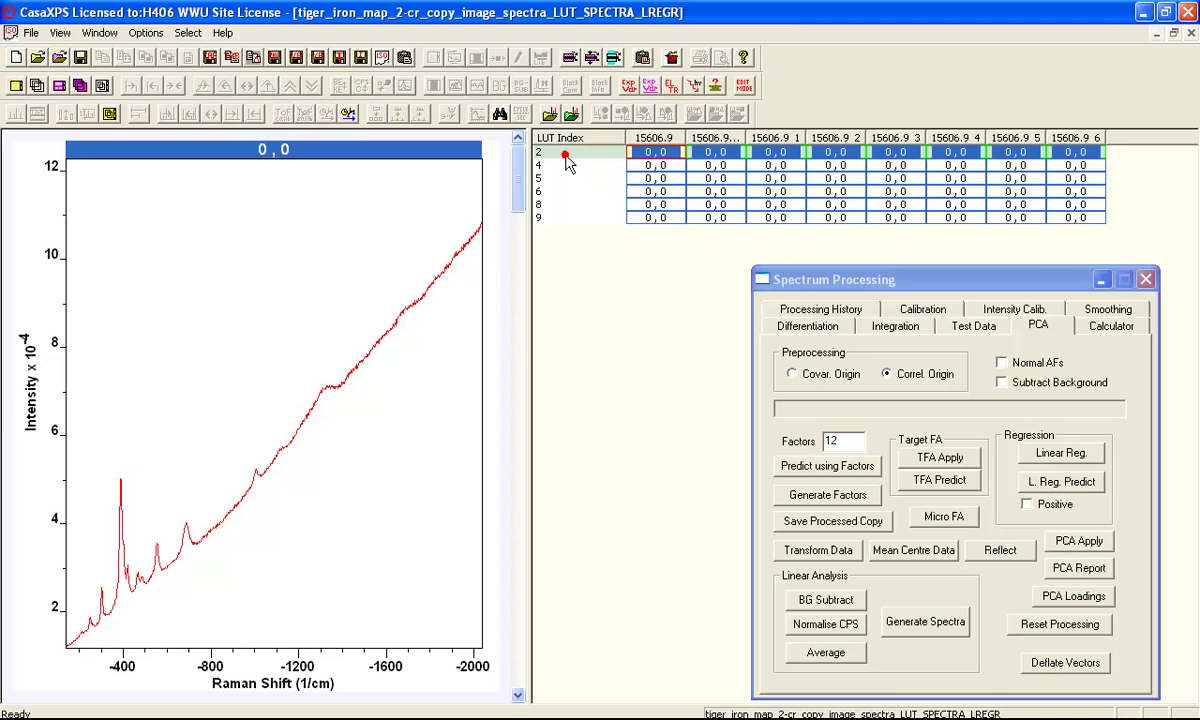
Overlay each row's regression fit in turn, then show all rows one spectrum per tile
click(102, 86)
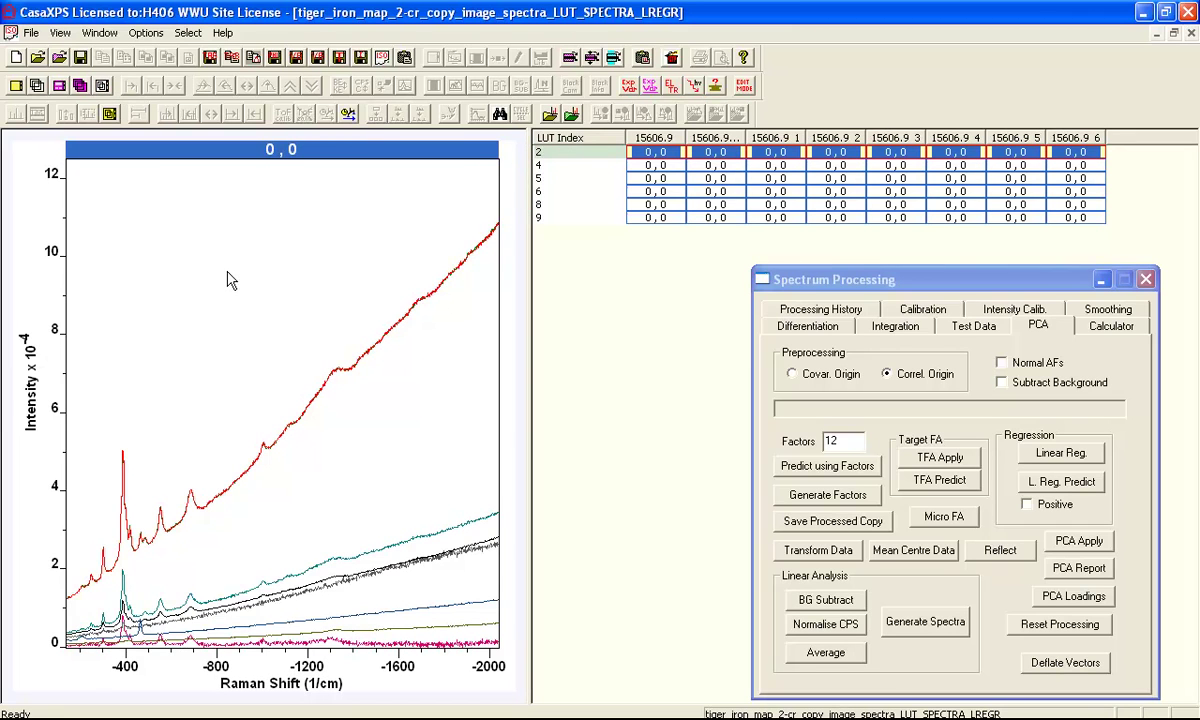
key(Down)
key(Down)
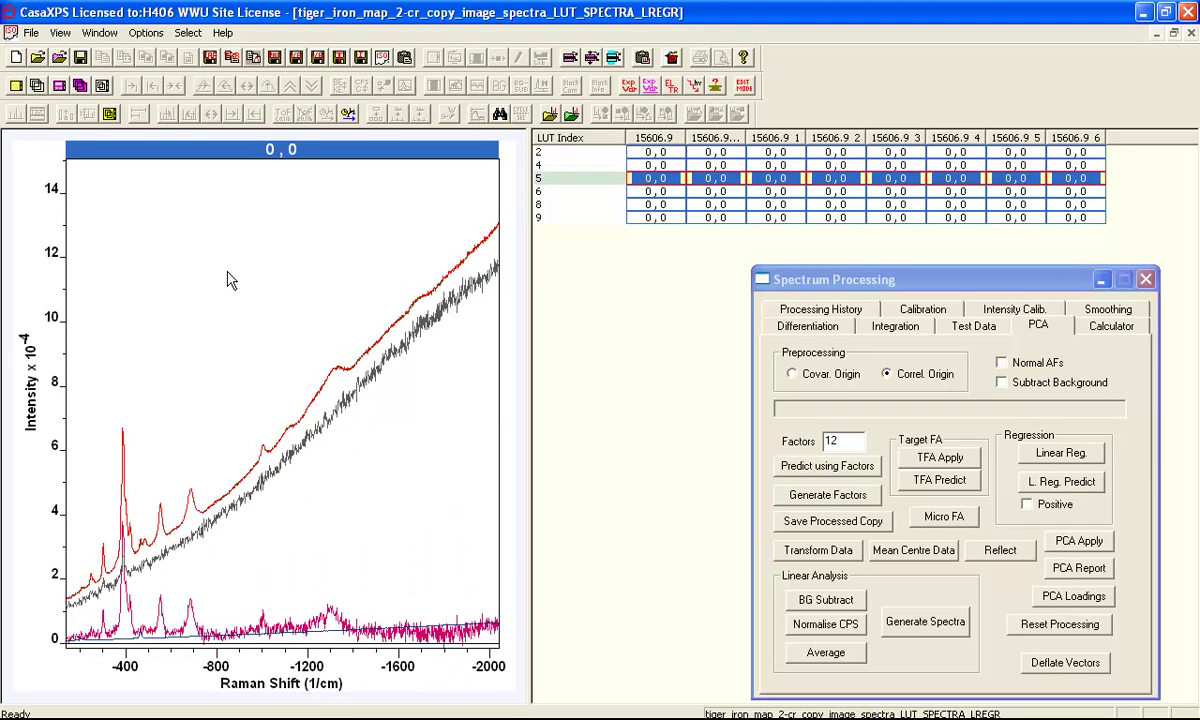
key(Down)
key(Down)
key(Down)
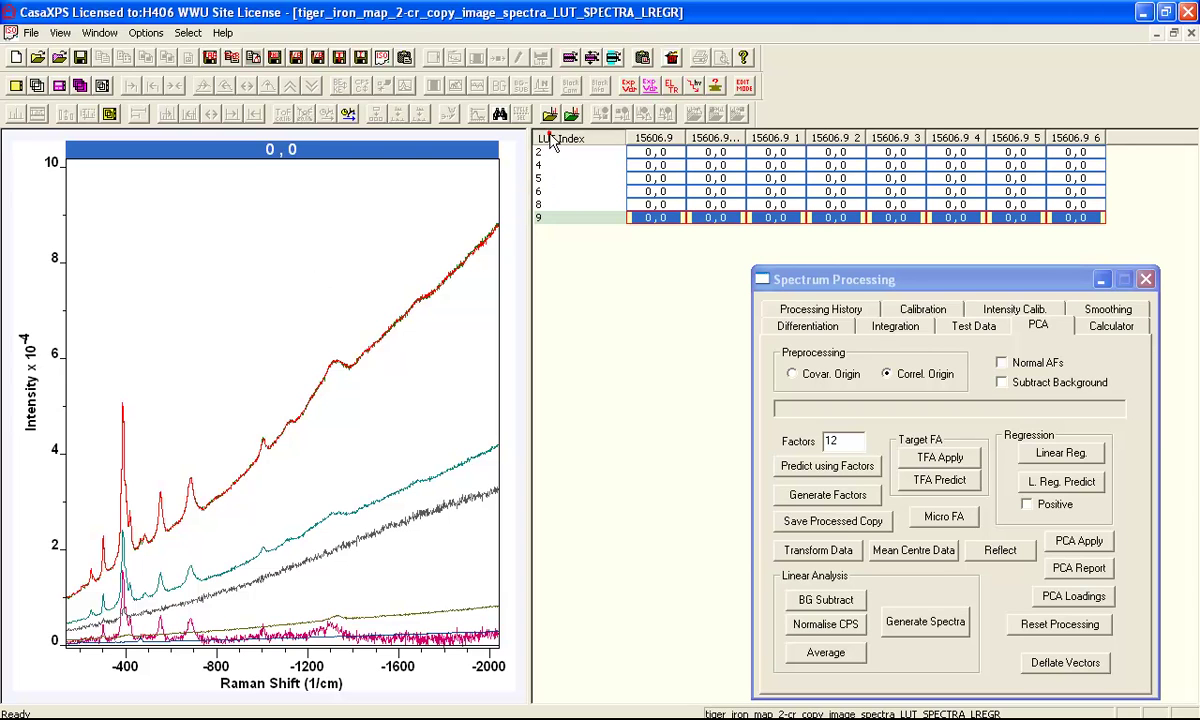
click(540, 137)
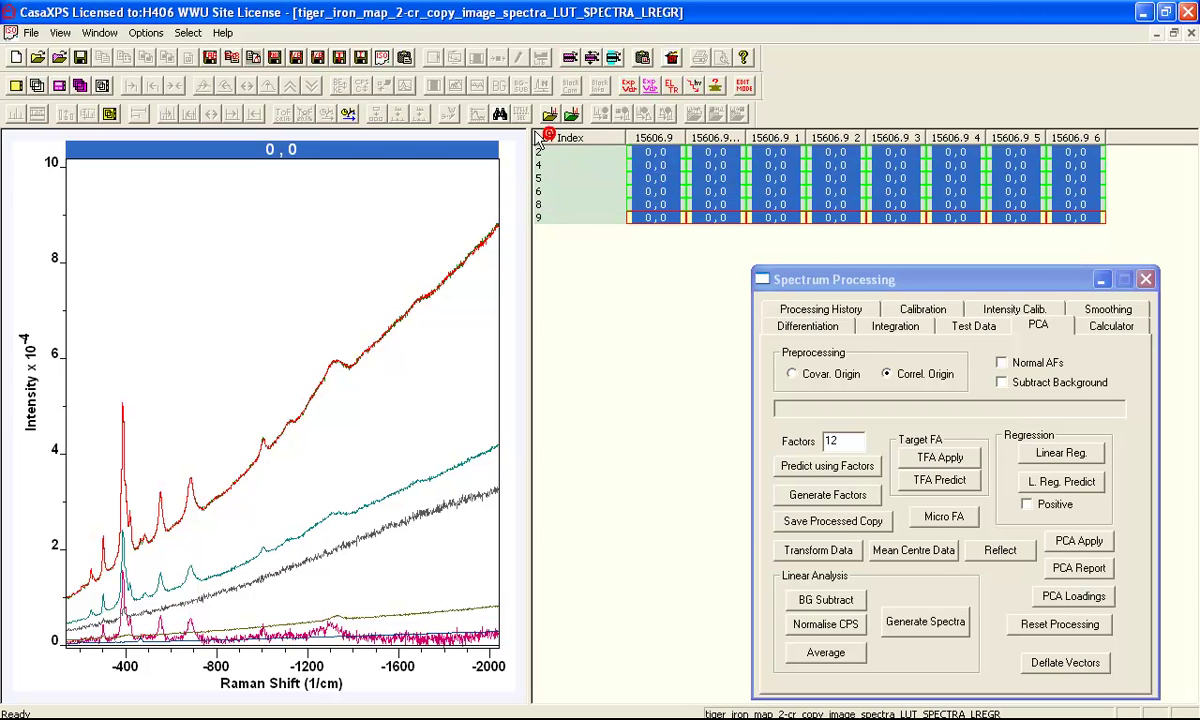
click(16, 85)
click(249, 204)
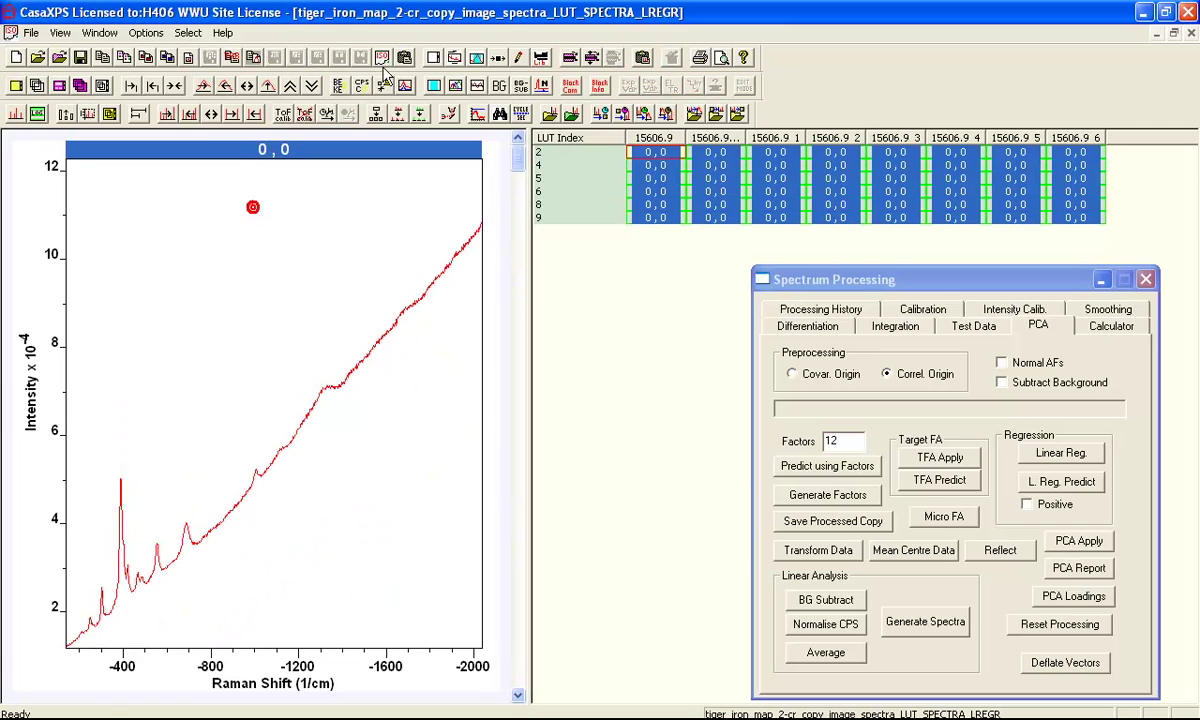
Apply a 6-tile page layout, overlay components in every tile, widen the plot, and close Spectrum Processing
click(404, 57)
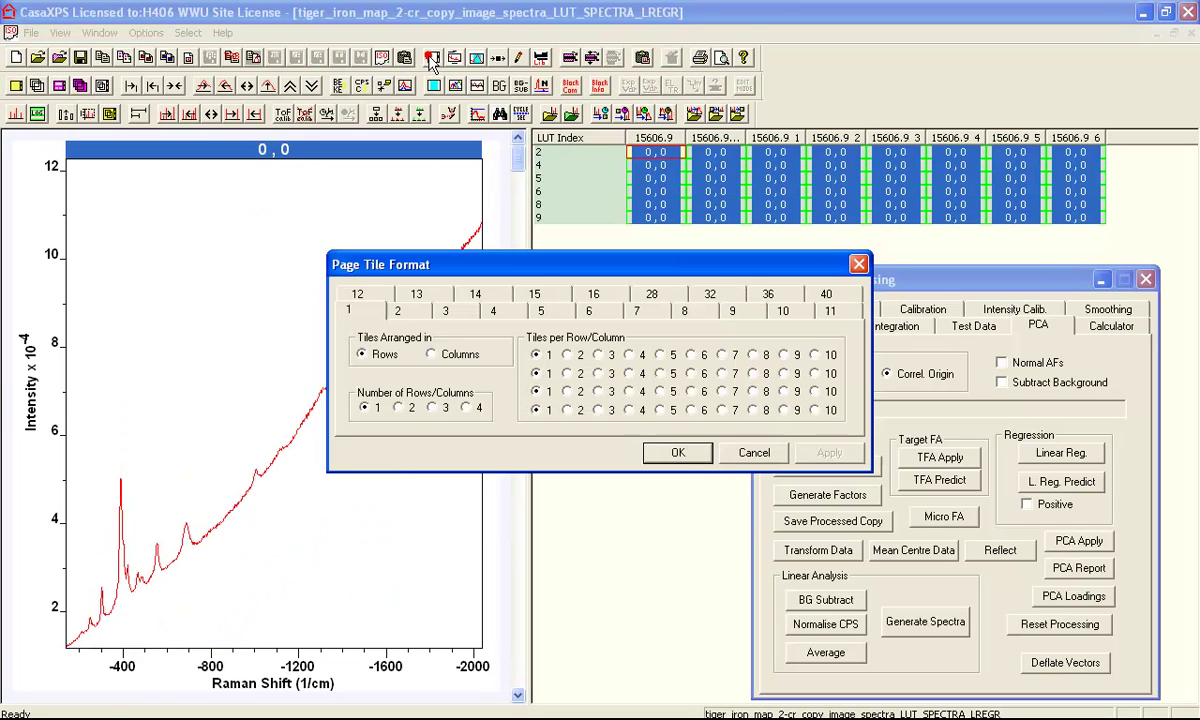
click(588, 310)
click(675, 453)
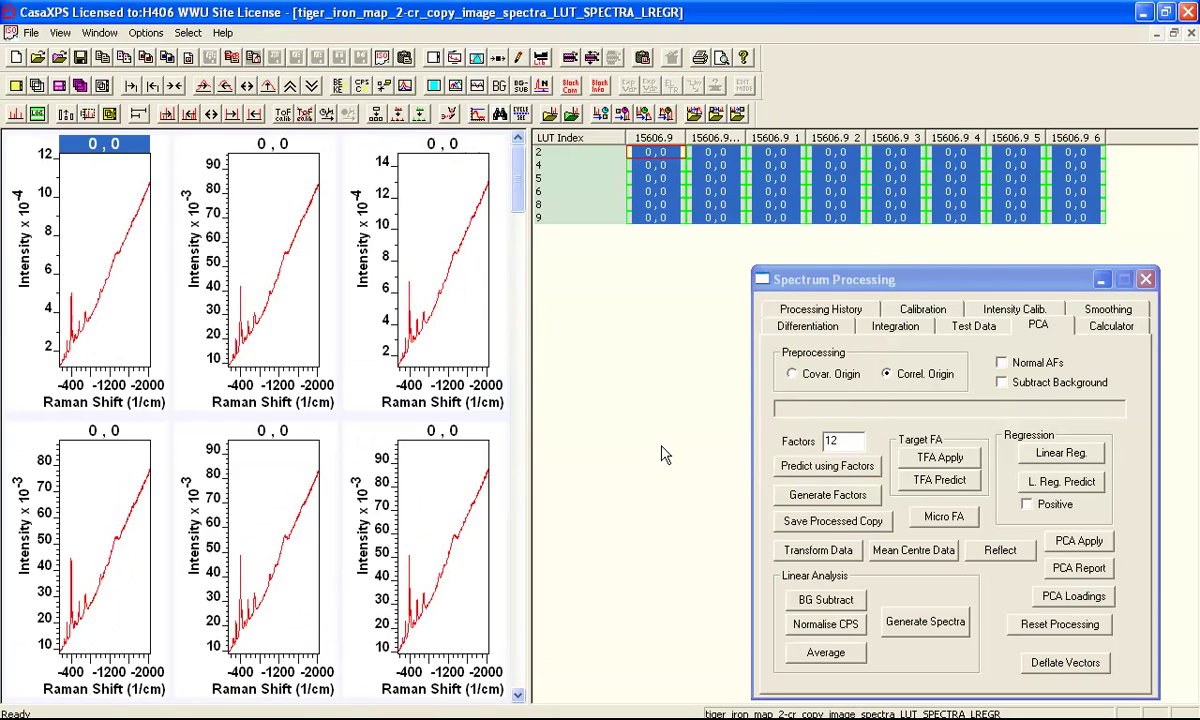
click(101, 85)
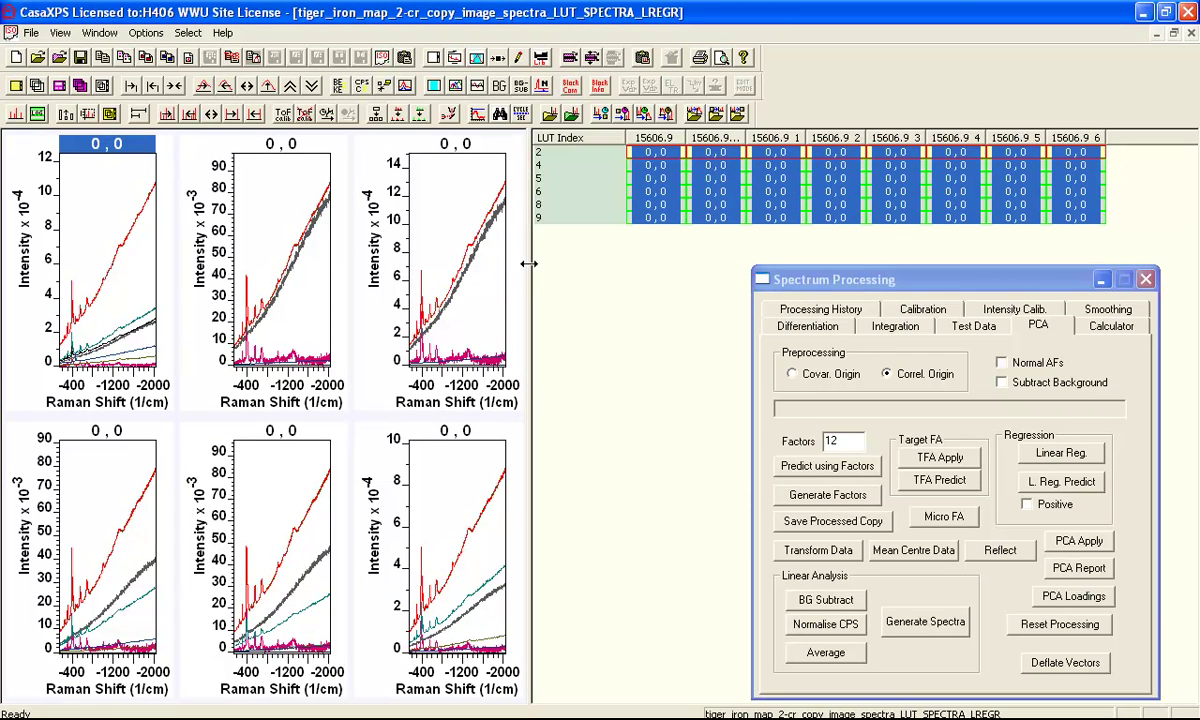
drag(527, 260, 1140, 281)
click(1143, 280)
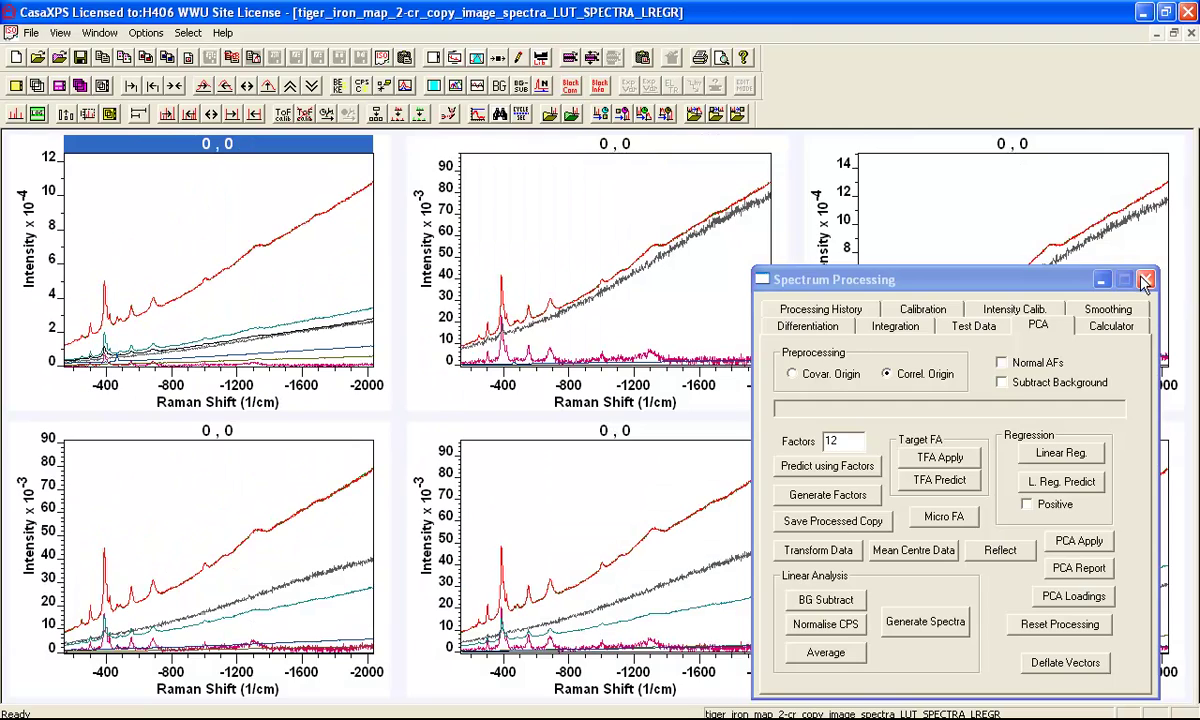